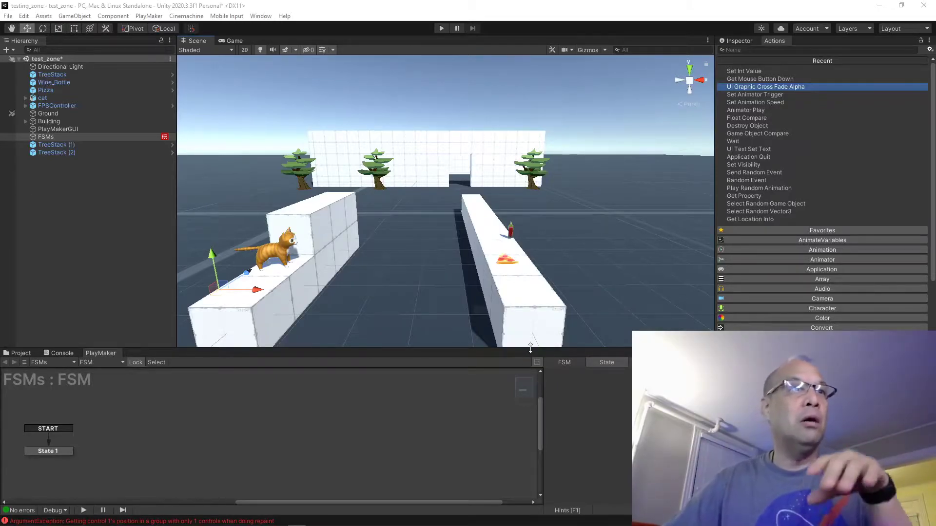
# Step: Drag the Scene/PlayMaker splitter down to give the Scene view more height
pyautogui.moveTo(531, 347); pyautogui.dragTo(536, 365)
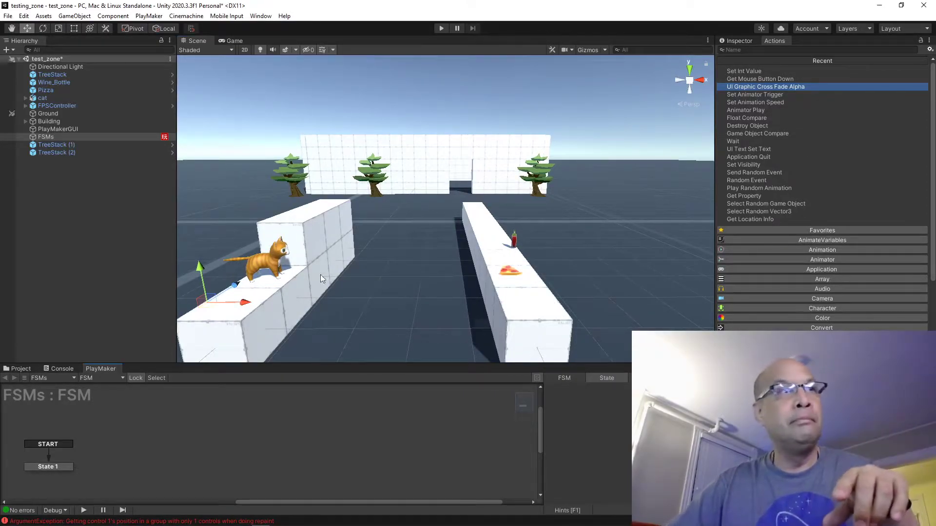
pyautogui.scroll(-3, 449, 266)
pyautogui.scroll(3, 449, 265)
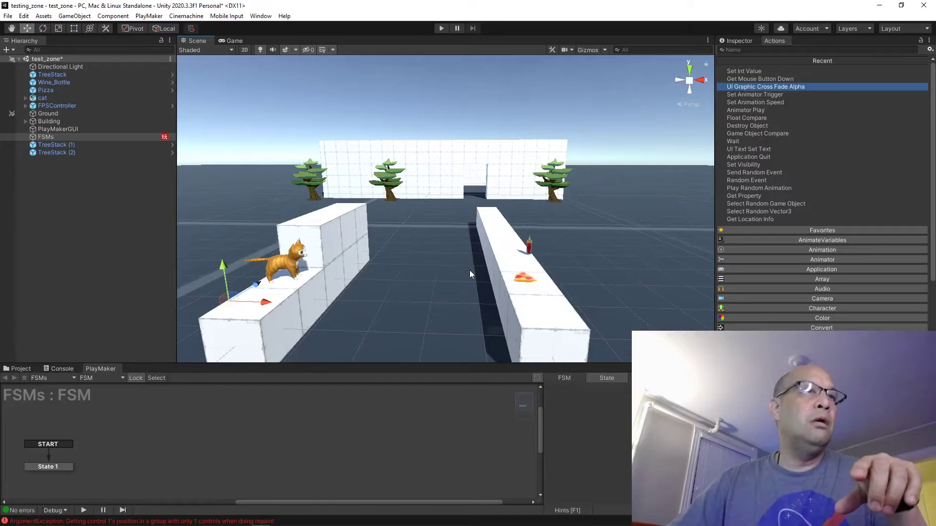
pyautogui.scroll(-4, 470, 270)
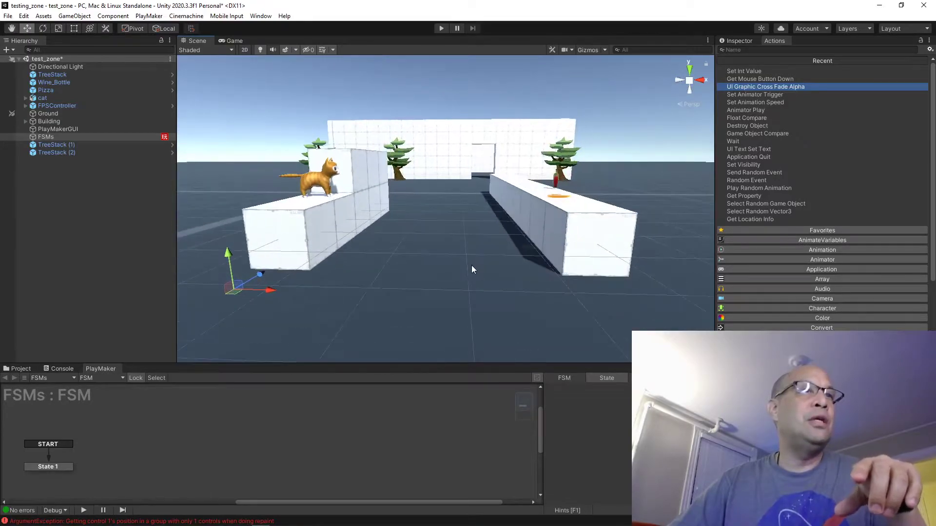
pyautogui.scroll(3, 472, 269)
# Step: Fly, pan and zoom through the cat-and-corridor scene from several vantage points
pyautogui.press('w')
pyautogui.moveTo(469, 238)
pyautogui.mouseDown(button='right')
pyautogui.moveTo(481, 257)
pyautogui.moveTo(482, 228)
pyautogui.mouseUp(button='right')
pyautogui.scroll(5, 482, 228)
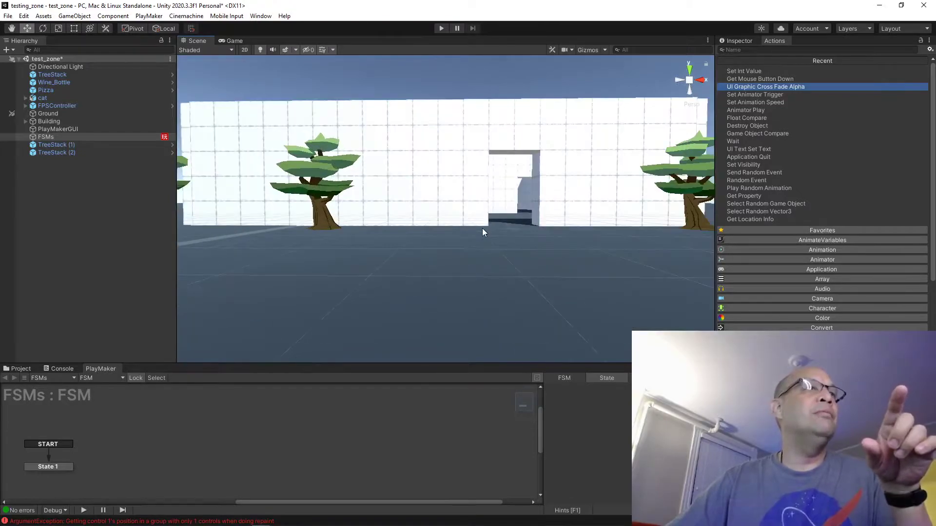
pyautogui.scroll(-6, 482, 229)
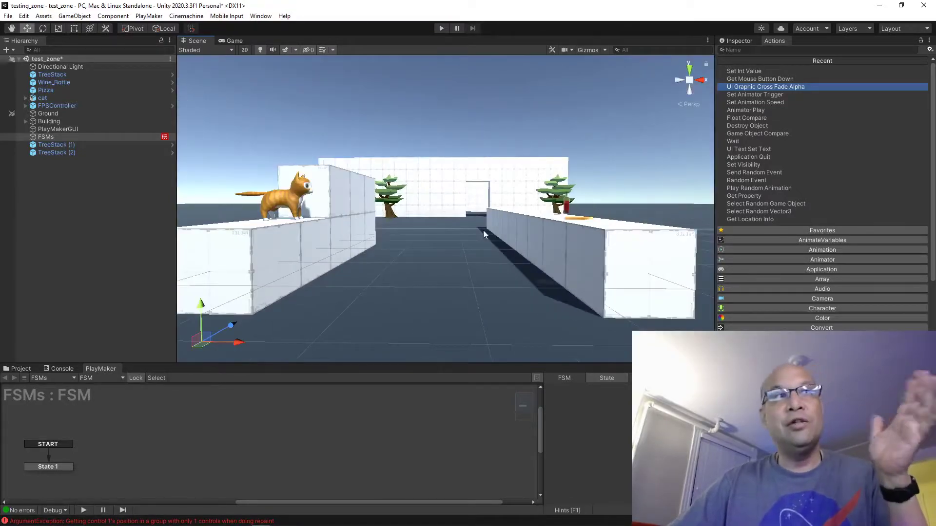
pyautogui.scroll(-3, 486, 229)
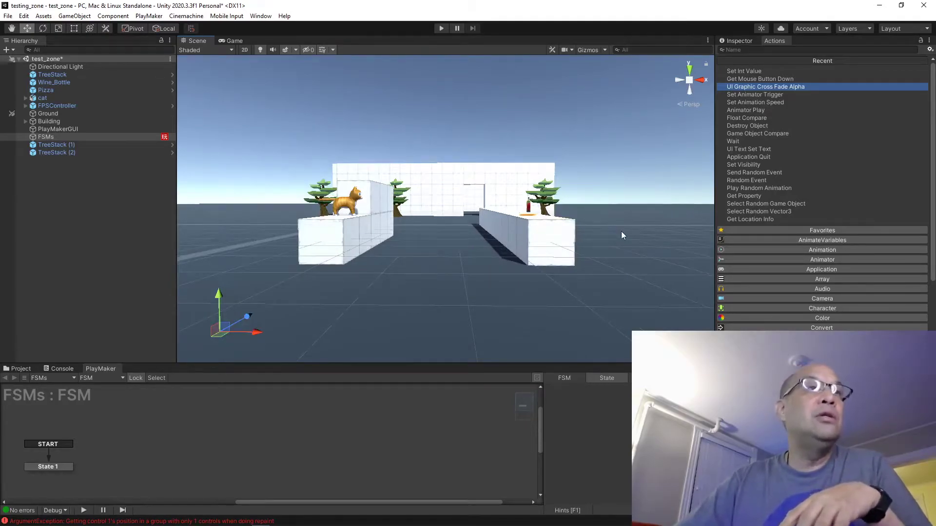
pyautogui.moveTo(621, 231); pyautogui.dragTo(616, 241, button='middle')
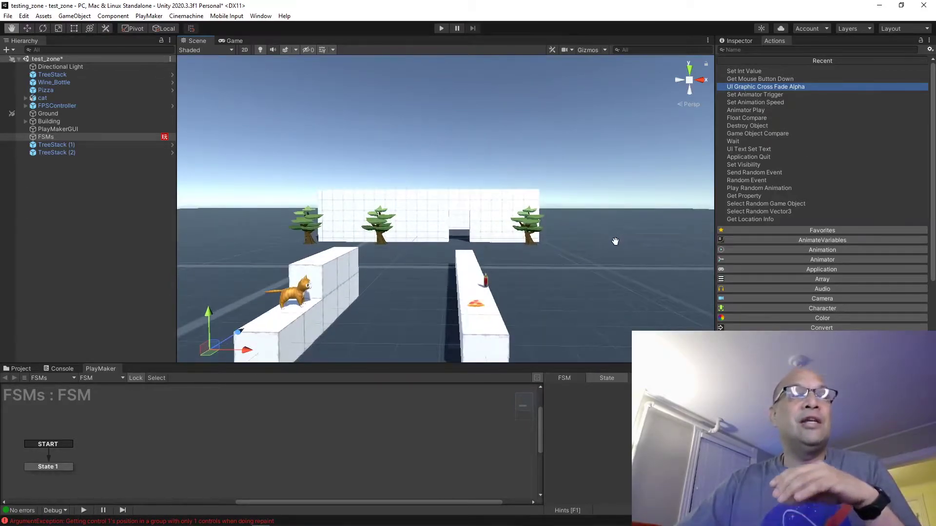
pyautogui.scroll(1, 630, 238)
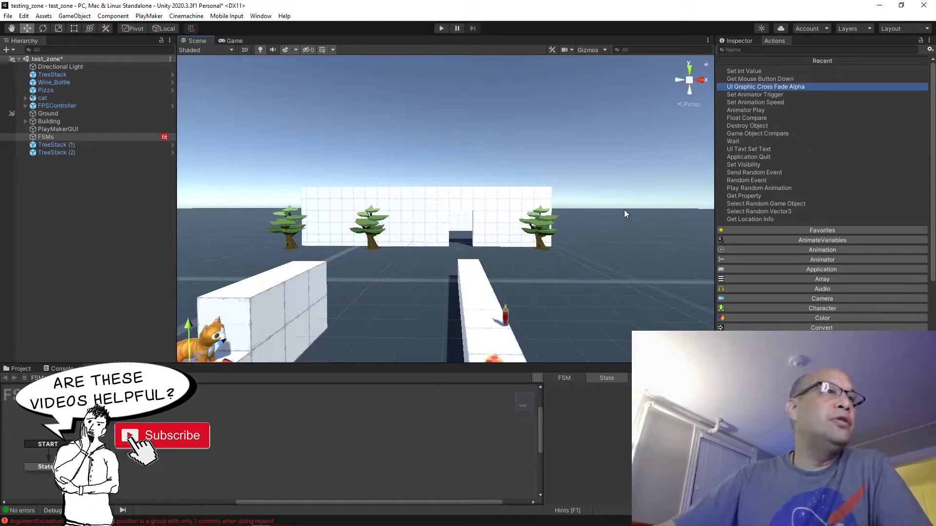
pyautogui.scroll(-2, 431, 231)
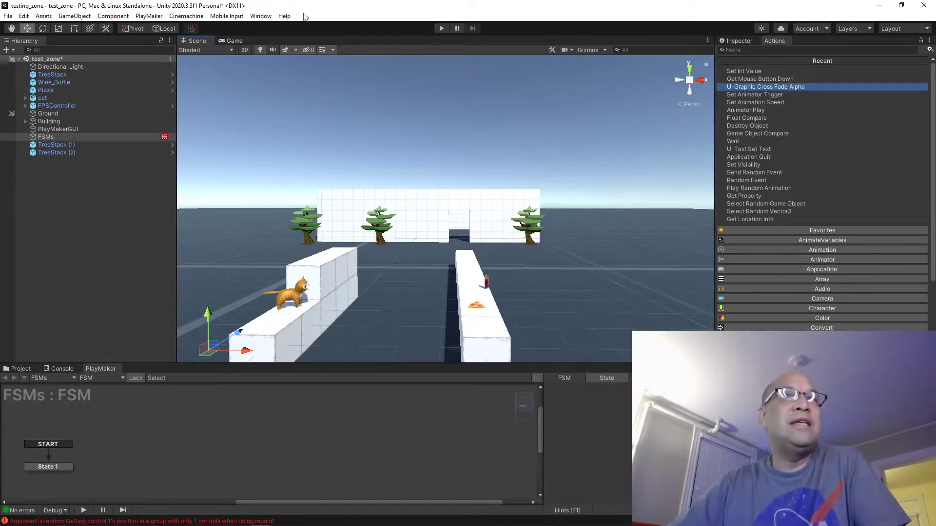
# Step: Open and close the PlayMaker menu, then switch away to the browser
pyautogui.click(145, 17)
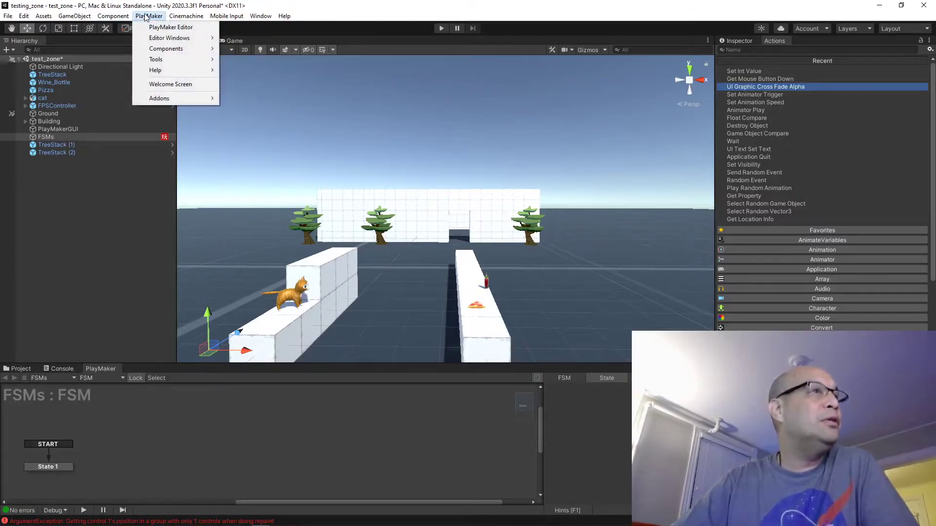
pyautogui.click(349, 5)
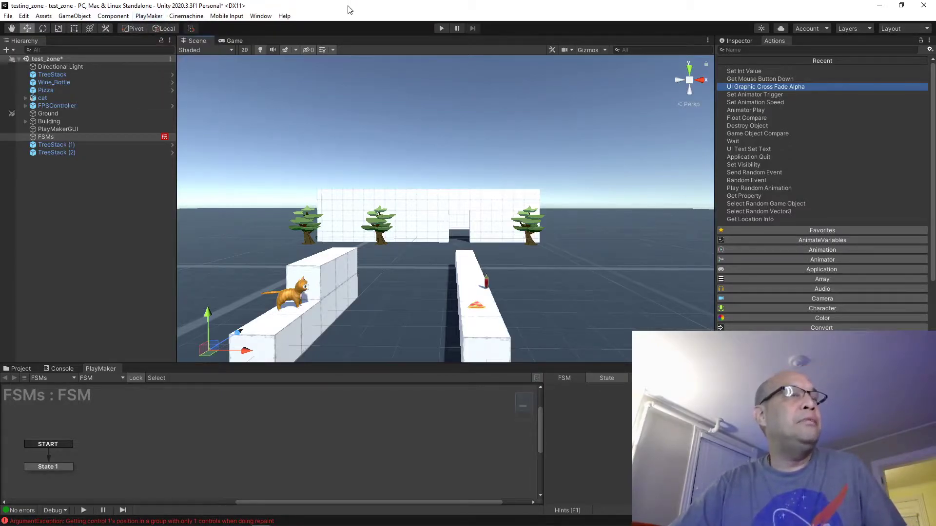
pyautogui.hotkey('alt', 'Tab')
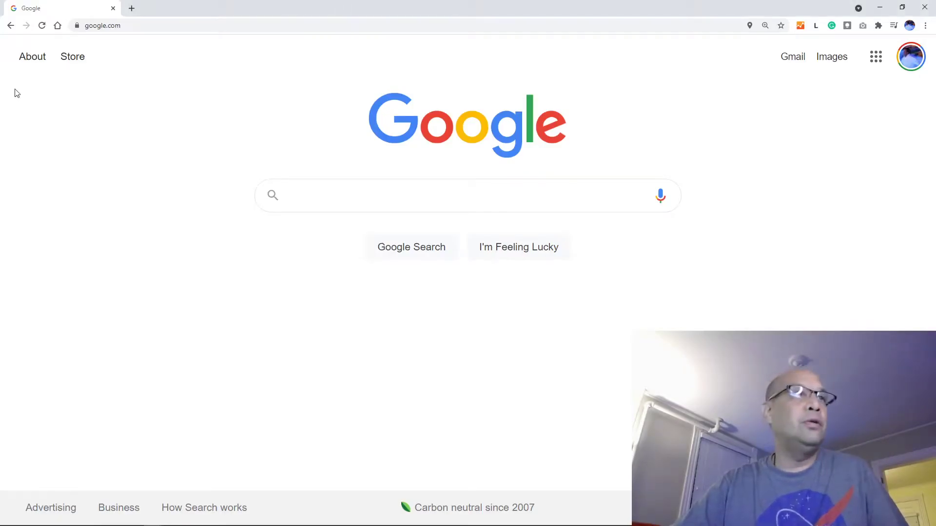
# Step: Search Google for 'playmaker ecosystem download'
pyautogui.click(420, 197)
pyautogui.write('playmaker')
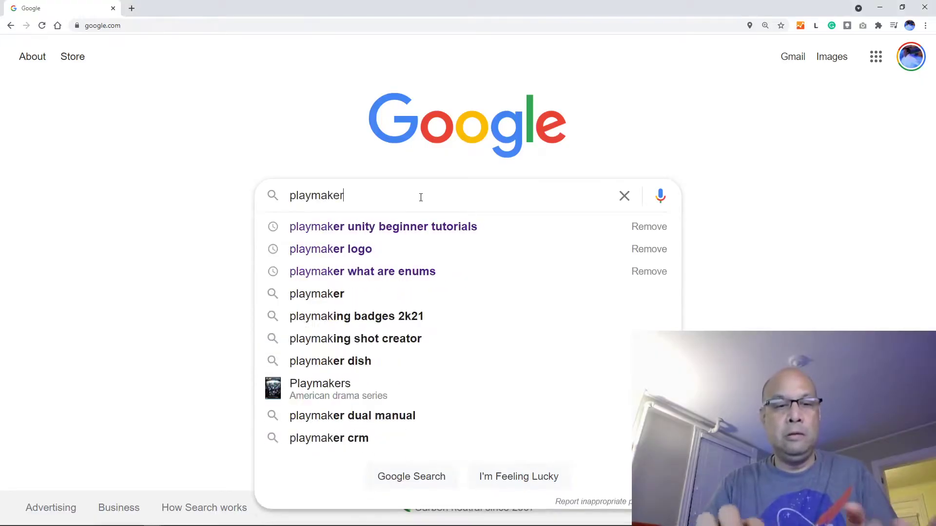
pyautogui.write(' eco')
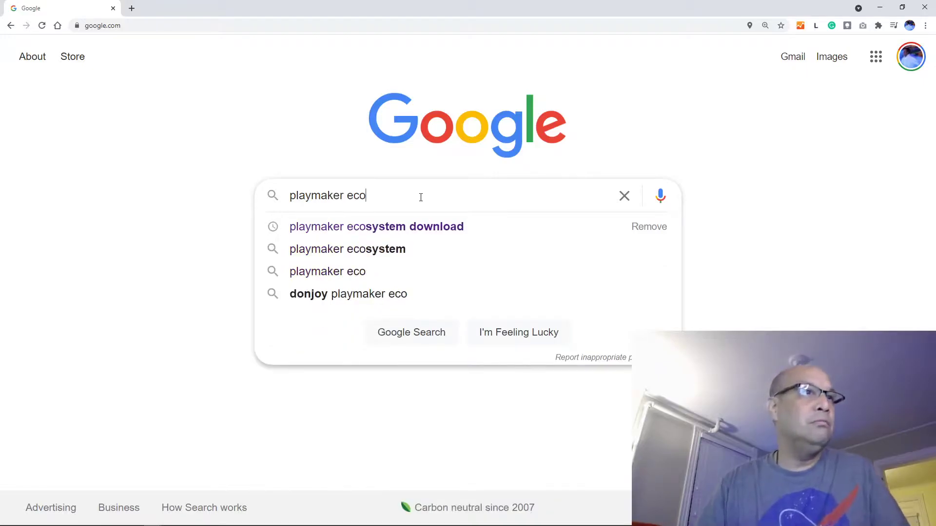
pyautogui.press('Down')
pyautogui.press('Return')
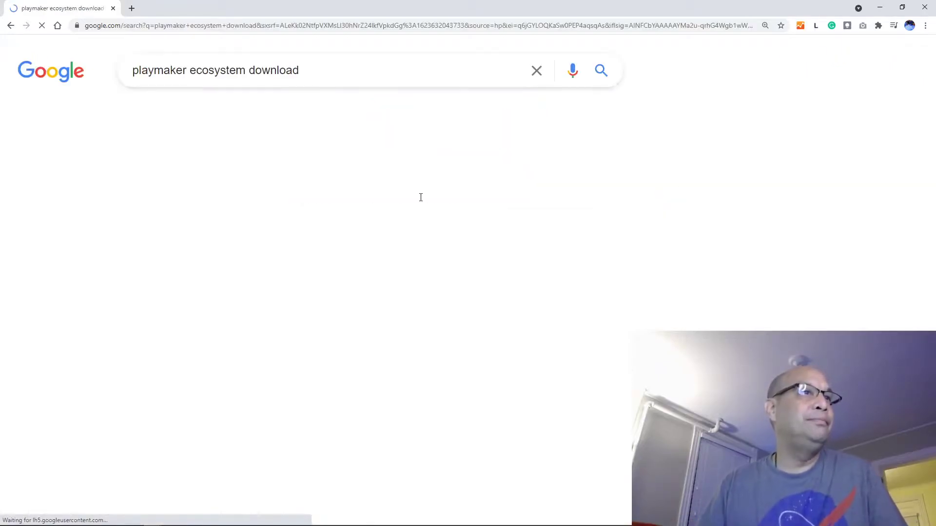
# Step: Open the 'Ecosystem - Playmaker Manual' result, then return to Unity
pyautogui.rightClick(224, 201)
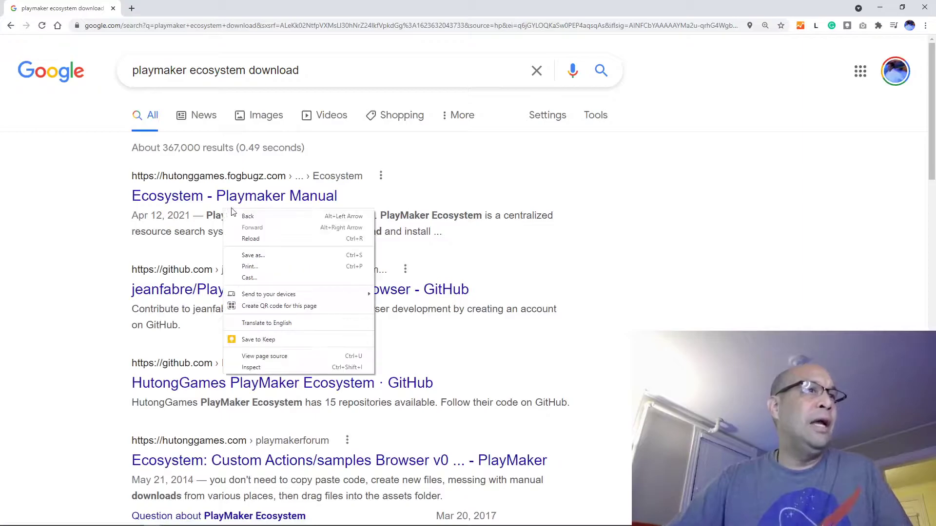
pyautogui.click(226, 200)
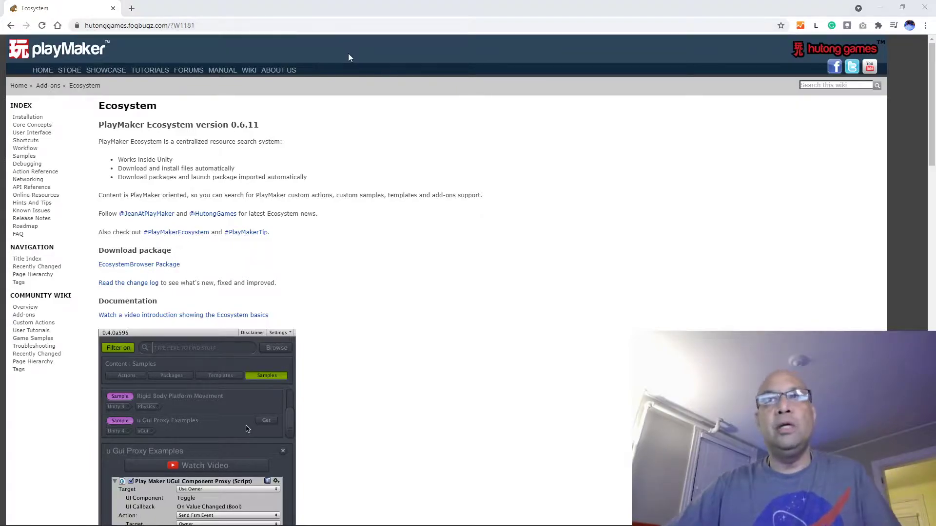
pyautogui.hotkey('alt', 'Tab')
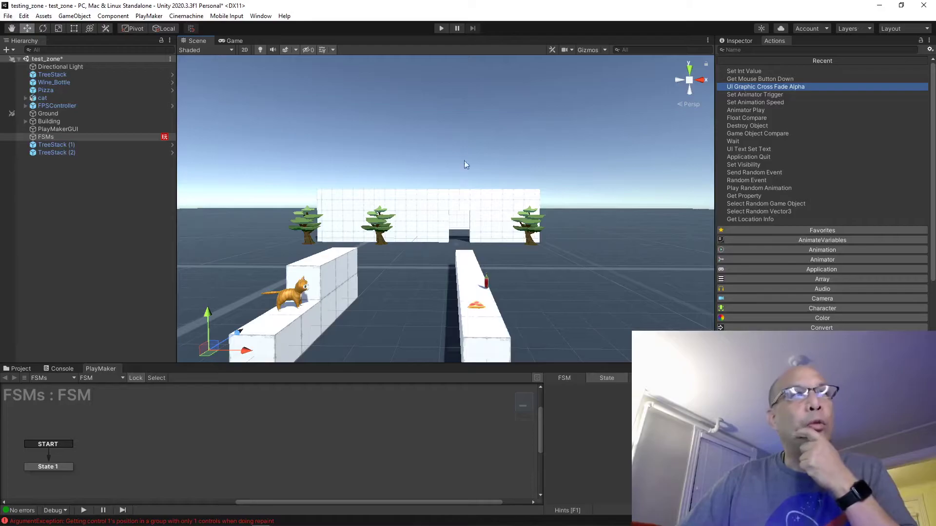
# Step: Open the Ecosystem Browser from PlayMaker > Addons > Ecosystem
pyautogui.click(146, 16)
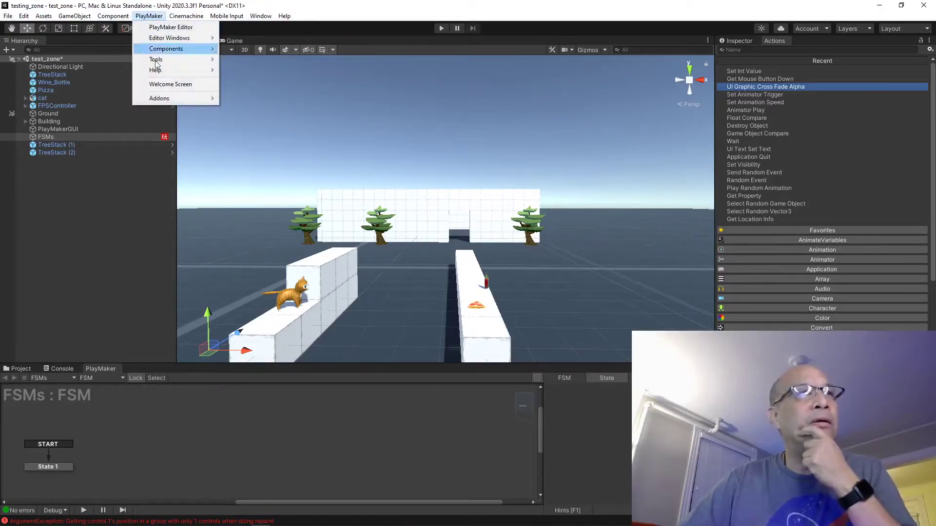
pyautogui.moveTo(163, 99)
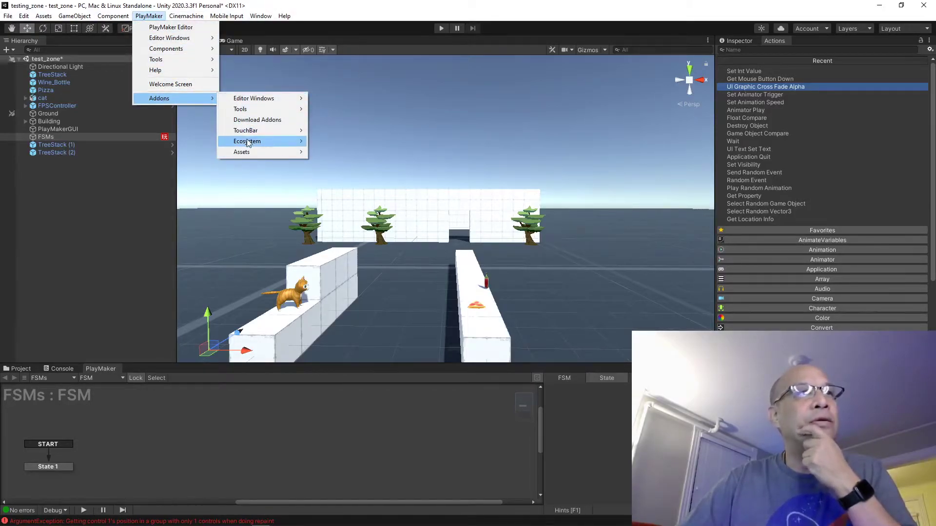
pyautogui.moveTo(249, 142)
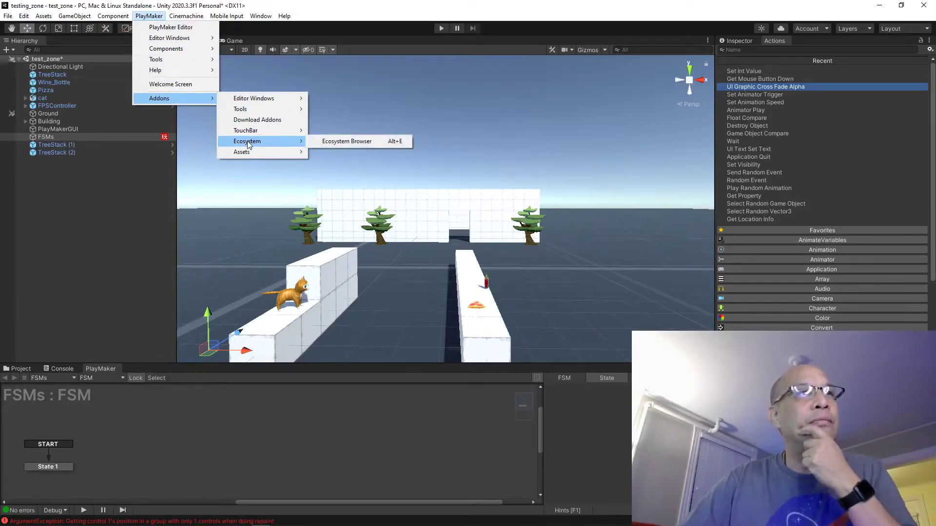
pyautogui.click(340, 142)
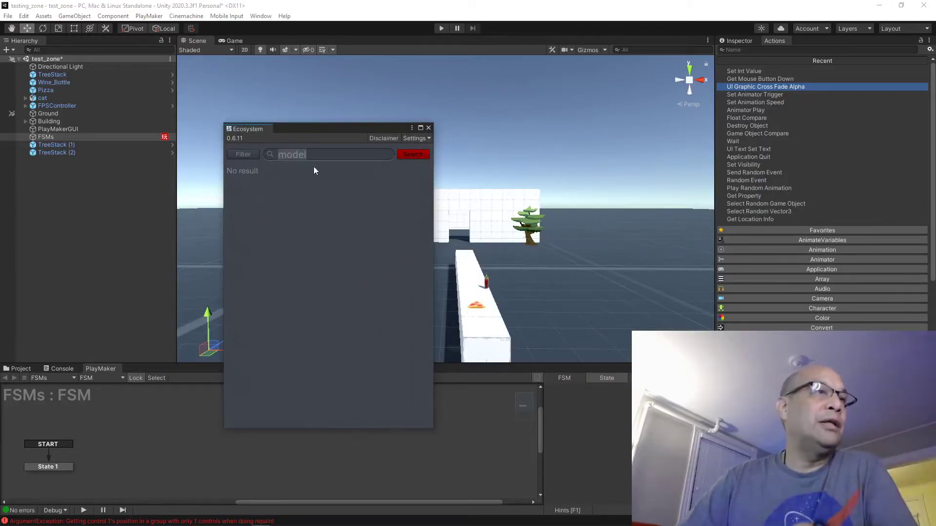
# Step: Search the Ecosystem Browser for 'path finding'
pyautogui.write('pa')
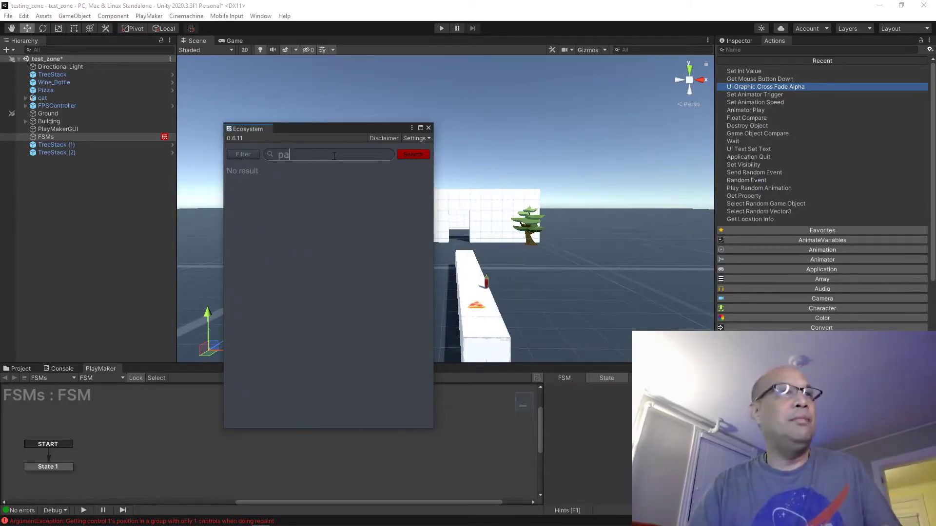
pyautogui.write('th')
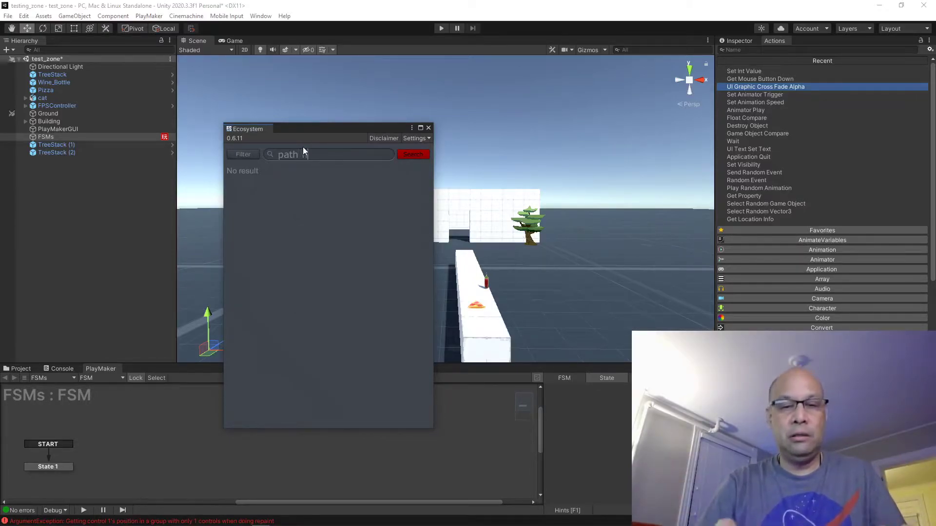
pyautogui.write('finding')
pyautogui.press('Return')
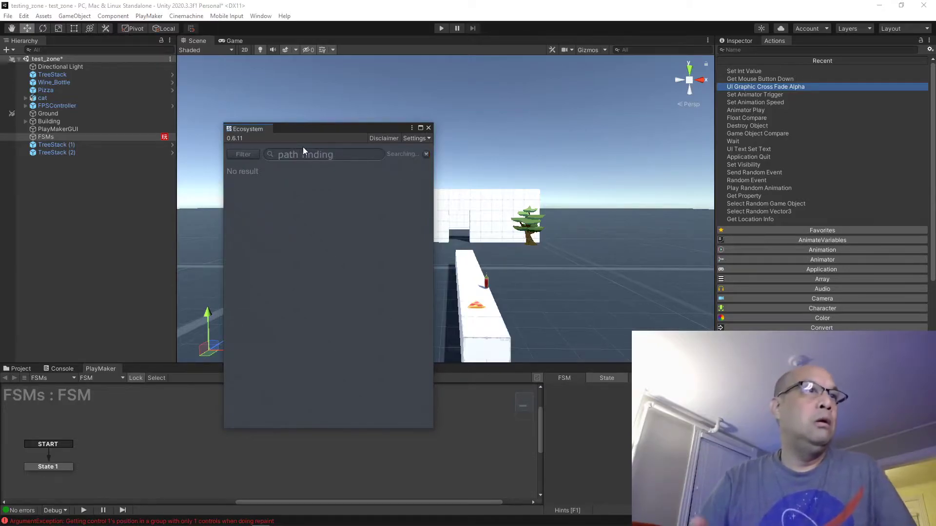
# Step: Get and import the Path Finding package, then close the Ecosystem window
pyautogui.moveTo(277, 181)
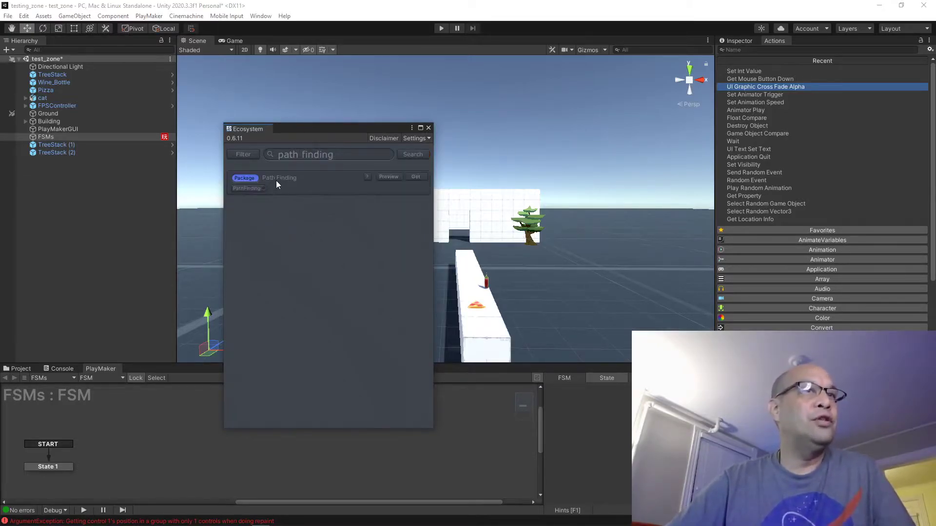
pyautogui.click(415, 178)
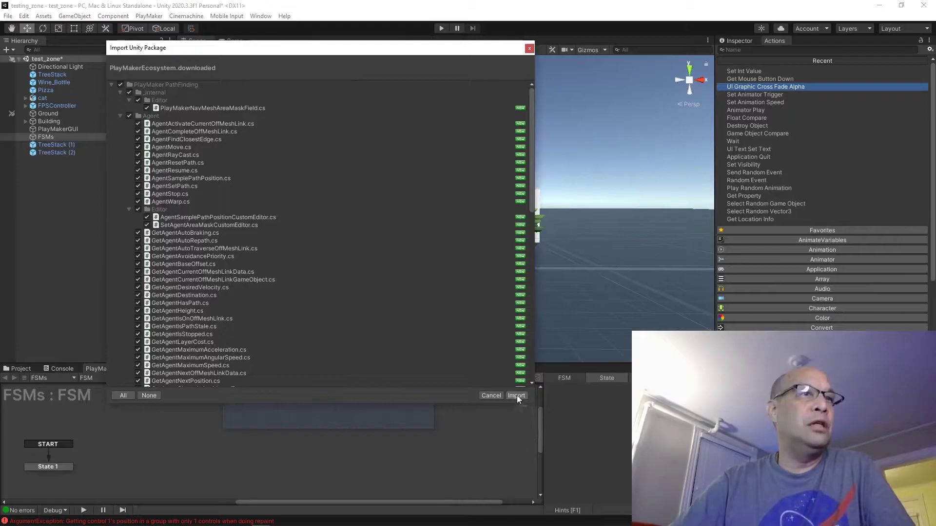
pyautogui.click(517, 396)
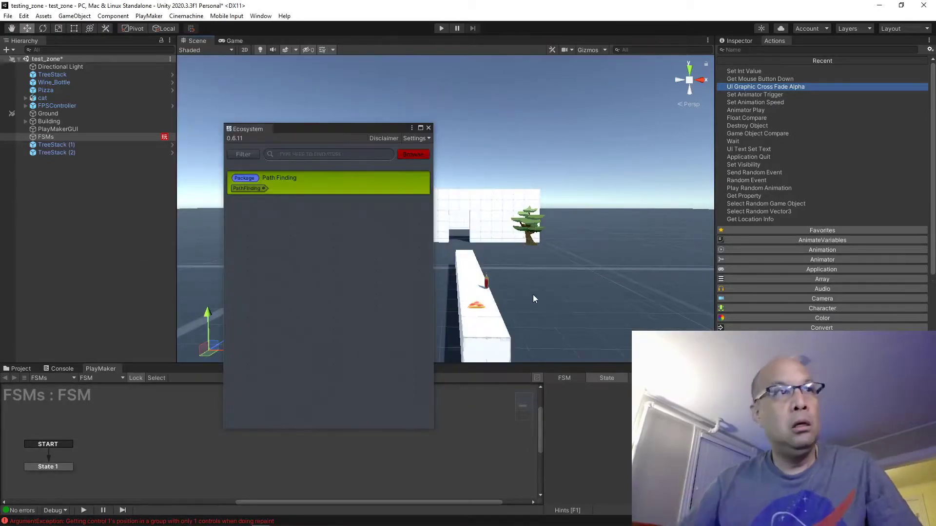
pyautogui.click(428, 128)
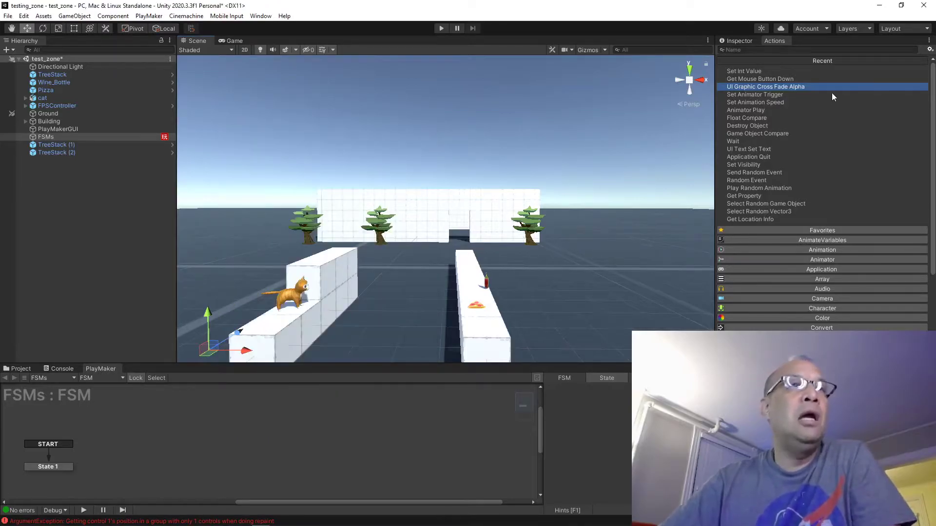
pyautogui.click(759, 133)
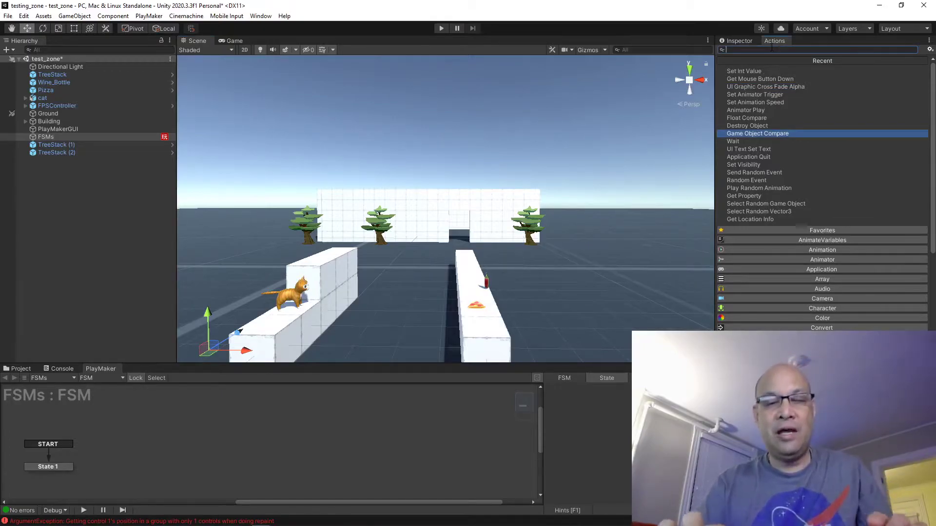
pyautogui.write('path')
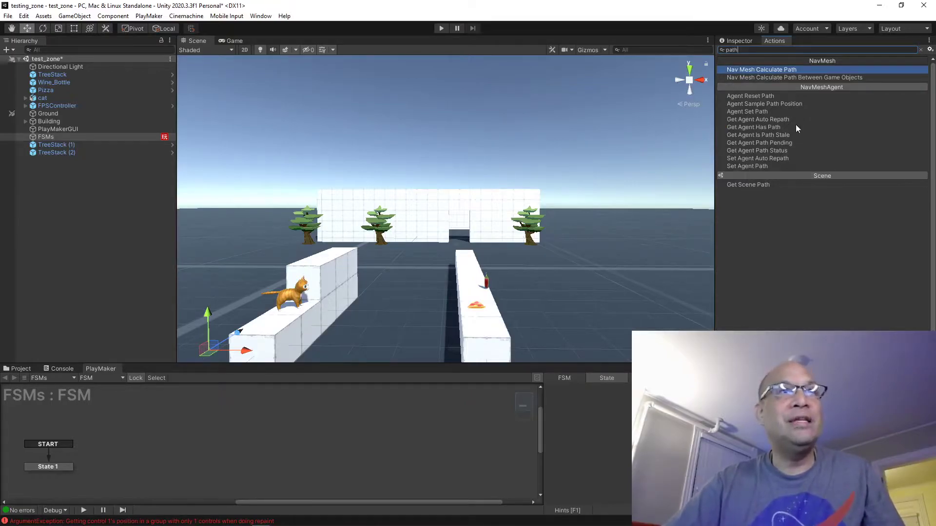
pyautogui.click(580, 280)
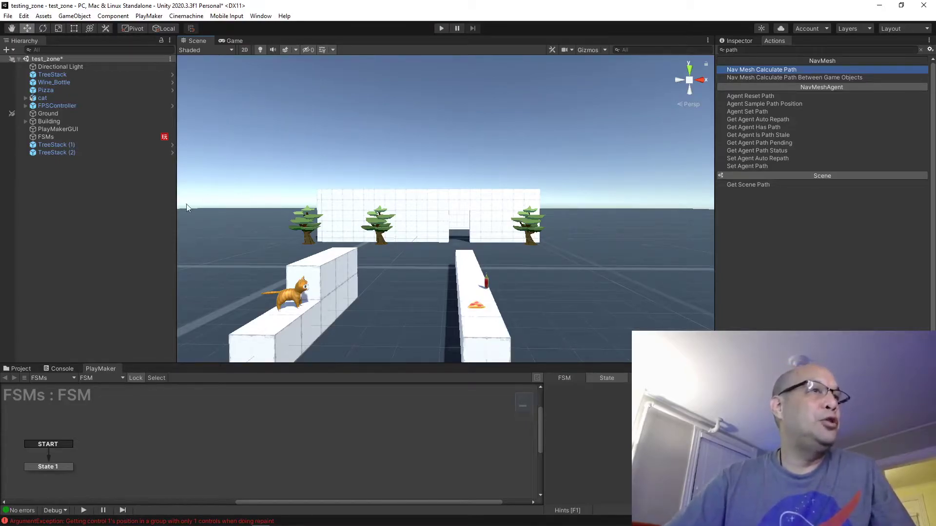
pyautogui.moveTo(246, 239); pyautogui.dragTo(241, 227, button='right')
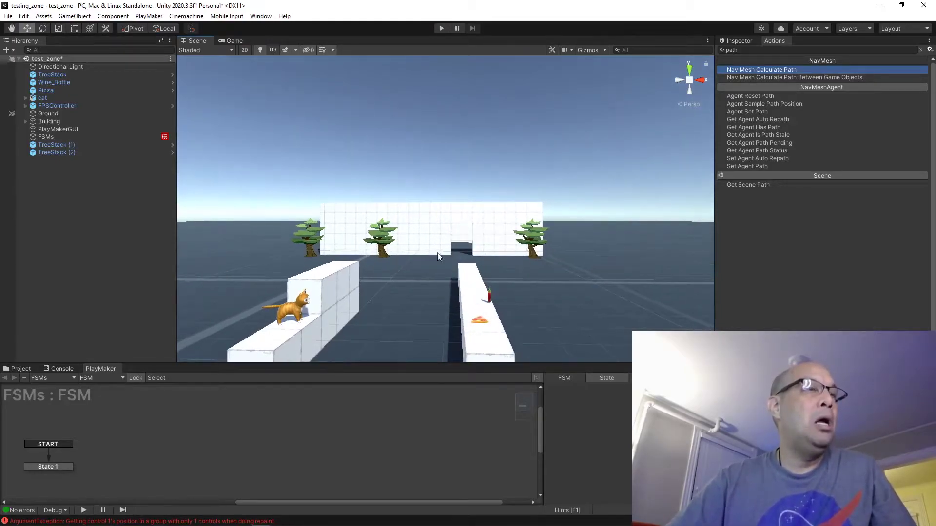
pyautogui.moveTo(440, 267); pyautogui.dragTo(421, 287, button='right')
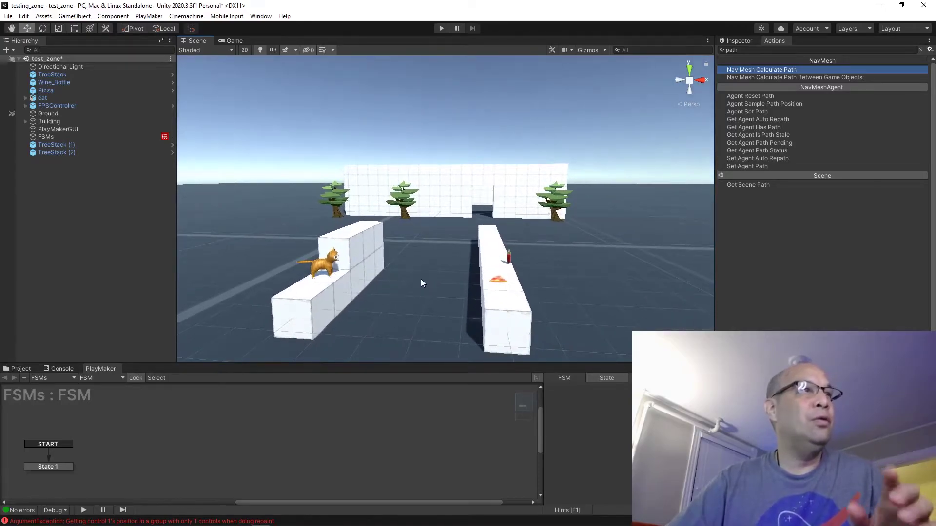
# Step: Delete the FPSController and check what the Game view renders
pyautogui.click(56, 108)
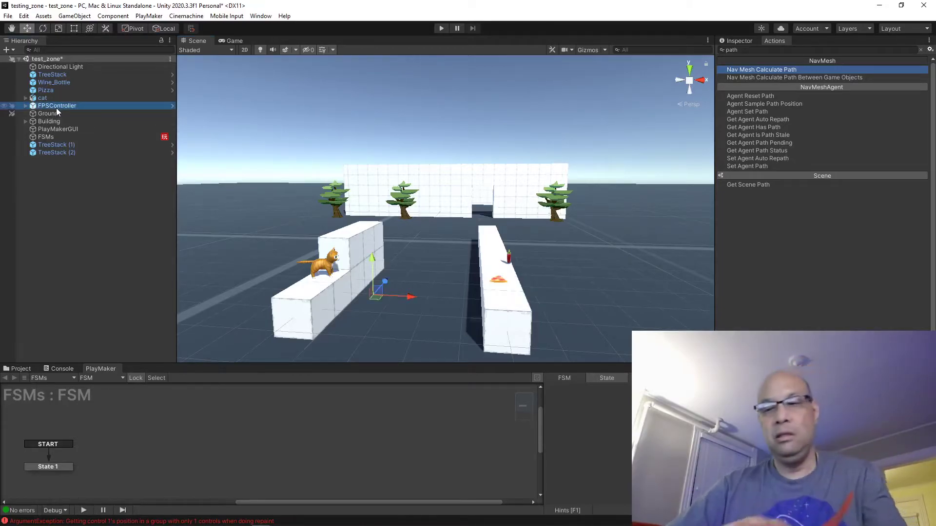
pyautogui.press('Delete')
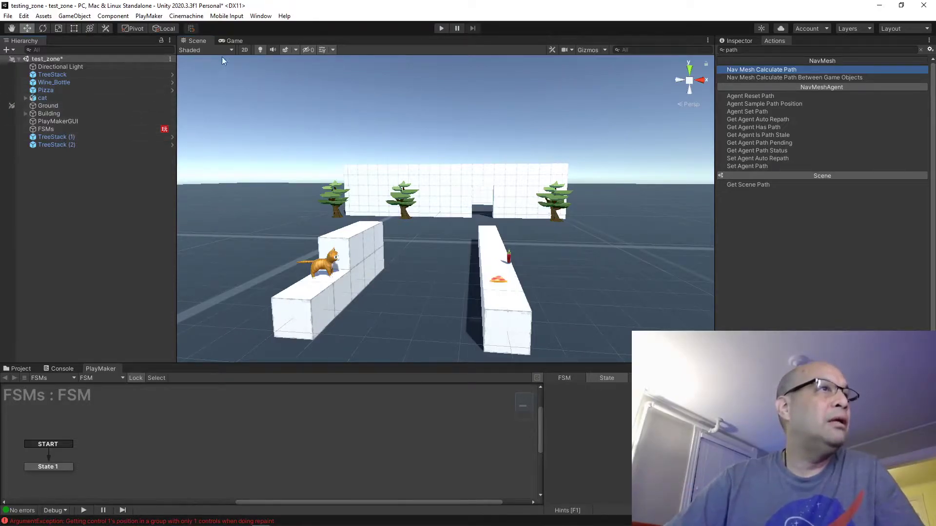
pyautogui.click(234, 41)
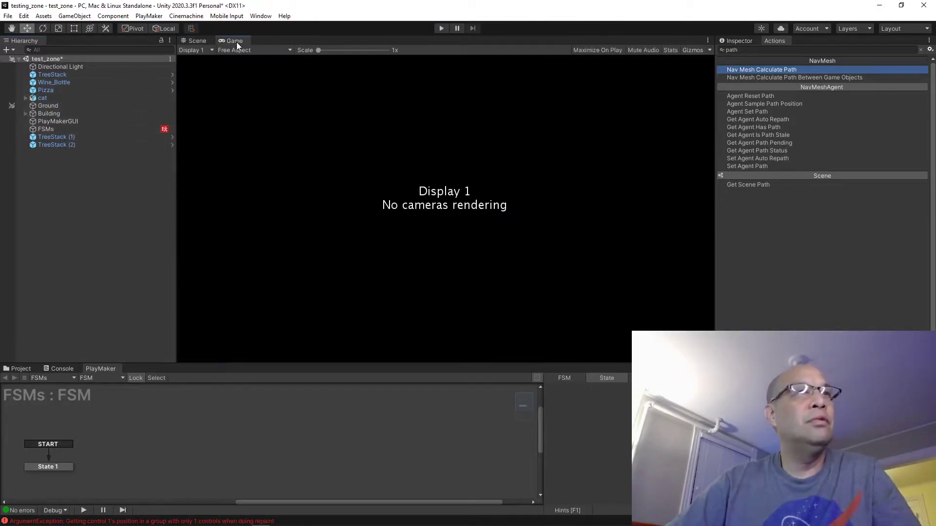
pyautogui.click(193, 42)
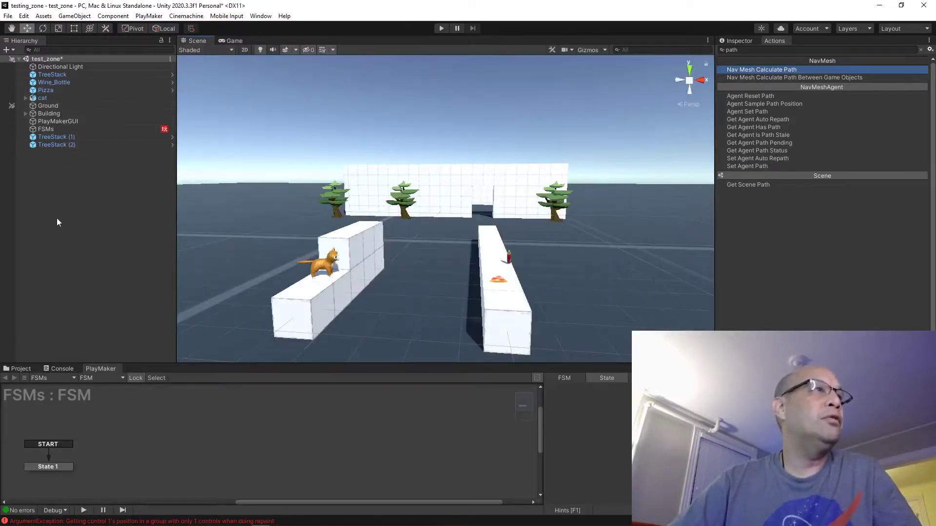
# Step: Add a new Camera from the Hierarchy and preview it in the Game view
pyautogui.rightClick(51, 188)
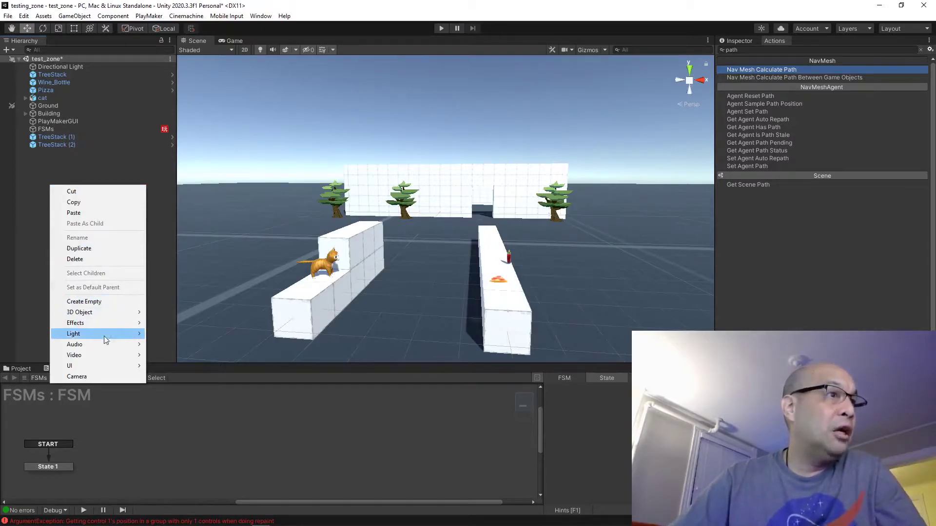
pyautogui.click(88, 377)
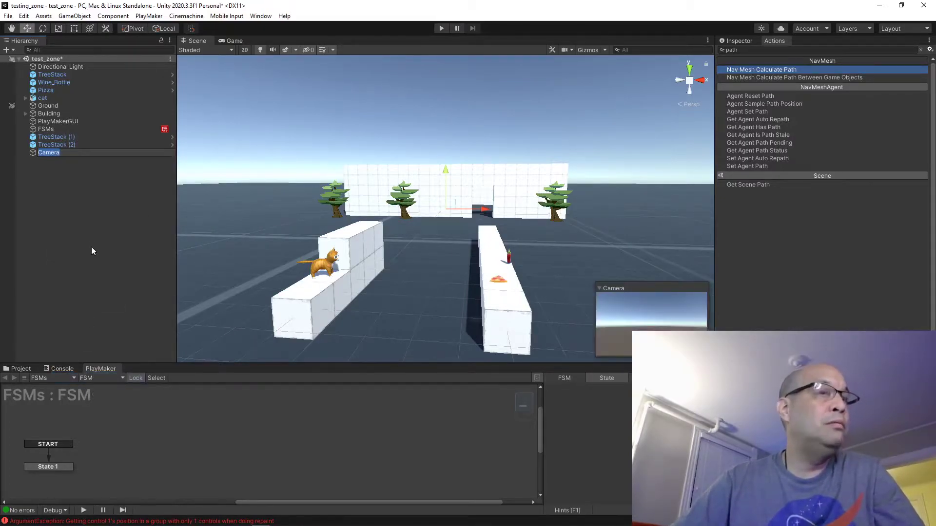
pyautogui.click(111, 236)
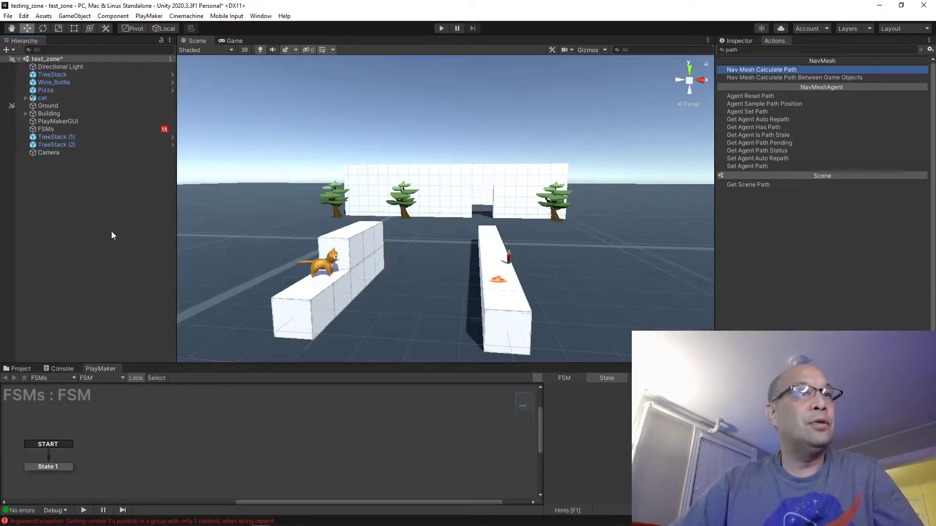
pyautogui.click(235, 41)
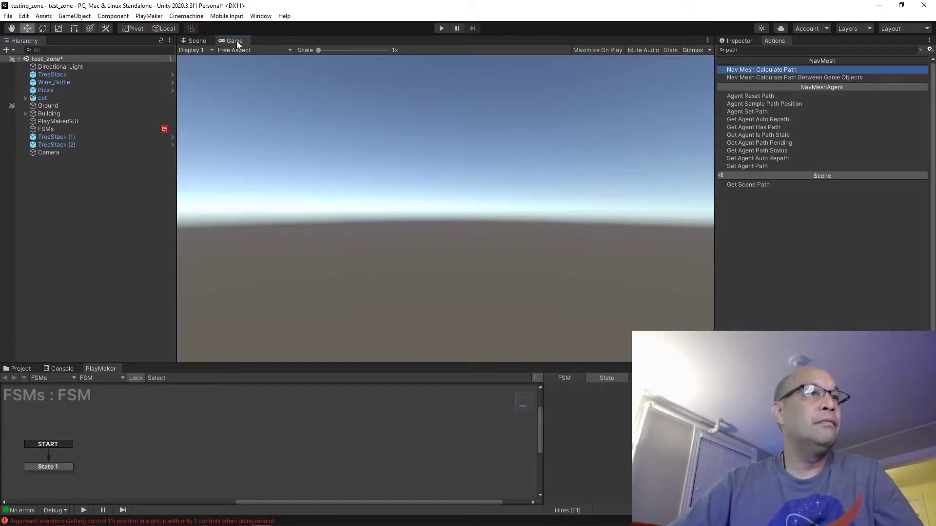
pyautogui.click(194, 41)
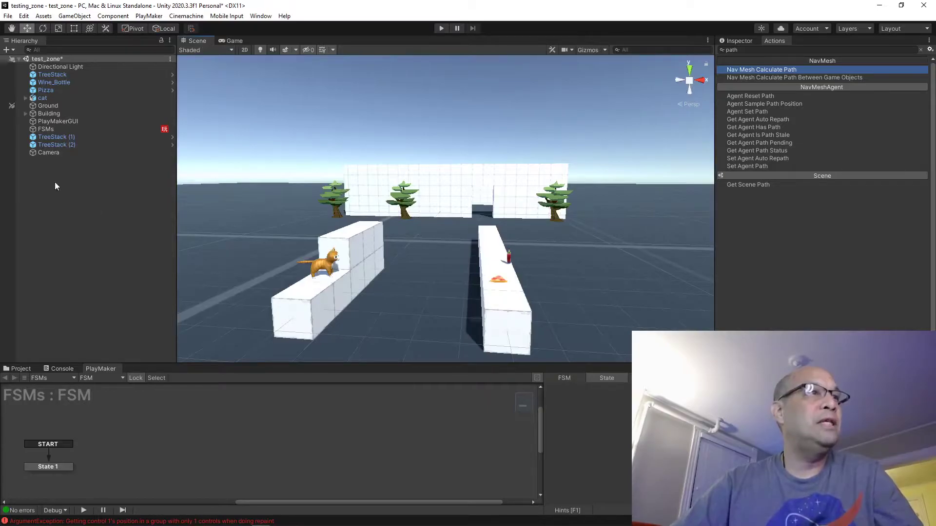
# Step: Move the Camera low in front of the two walls, facing the building
pyautogui.click(51, 152)
pyautogui.scroll(-5, 406, 206)
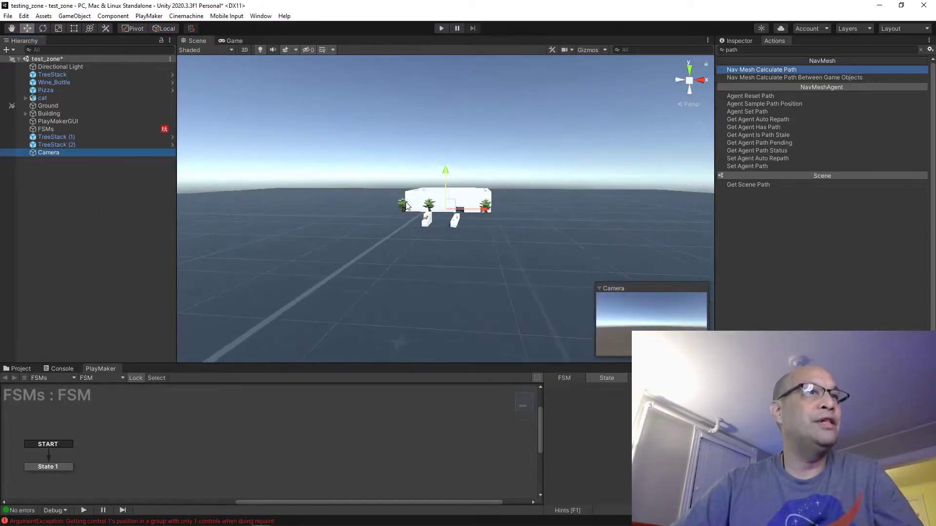
pyautogui.keyDown('alt'); pyautogui.moveTo(412, 185); pyautogui.dragTo(429, 250); pyautogui.keyUp('alt')
pyautogui.moveTo(429, 250)
pyautogui.mouseDown(button='middle')
pyautogui.moveTo(424, 174)
pyautogui.moveTo(433, 244)
pyautogui.mouseUp(button='middle')
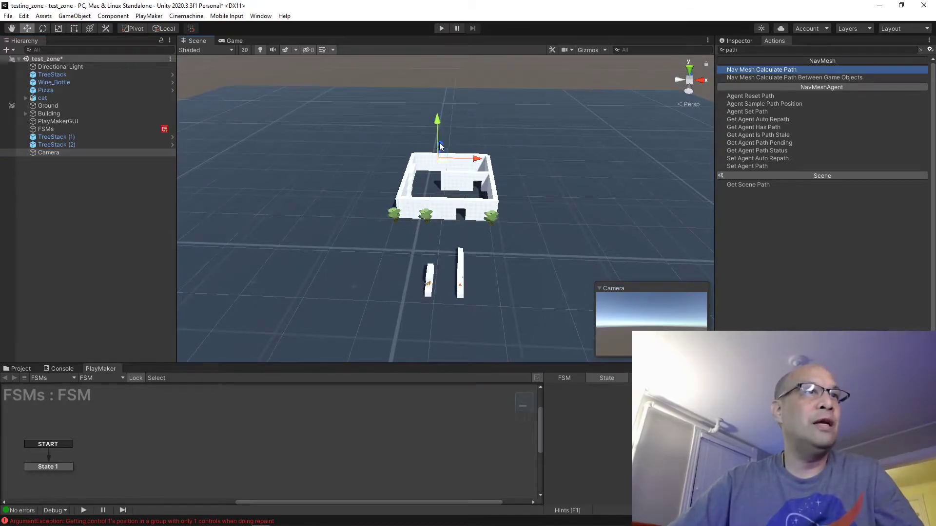
pyautogui.moveTo(441, 145); pyautogui.dragTo(411, 244)
pyautogui.moveTo(446, 269); pyautogui.dragTo(475, 272)
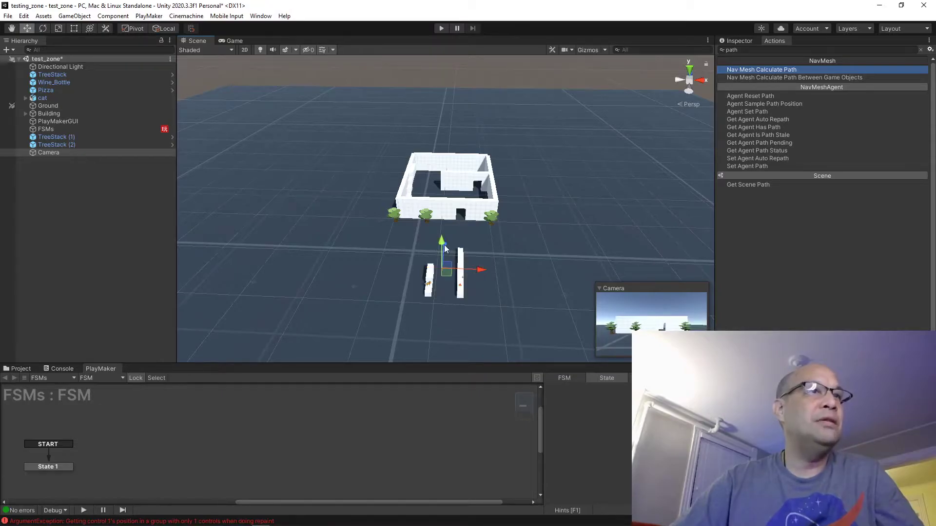
pyautogui.moveTo(443, 243); pyautogui.dragTo(438, 292)
pyautogui.moveTo(475, 317); pyautogui.dragTo(441, 314)
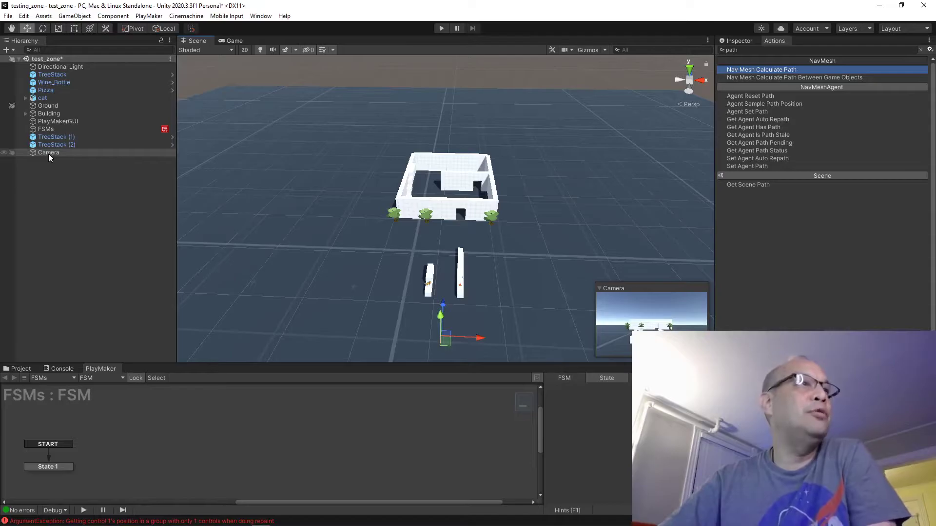
# Step: Add a Cube via the Hierarchy's 3D Object > Cube
pyautogui.click(38, 181)
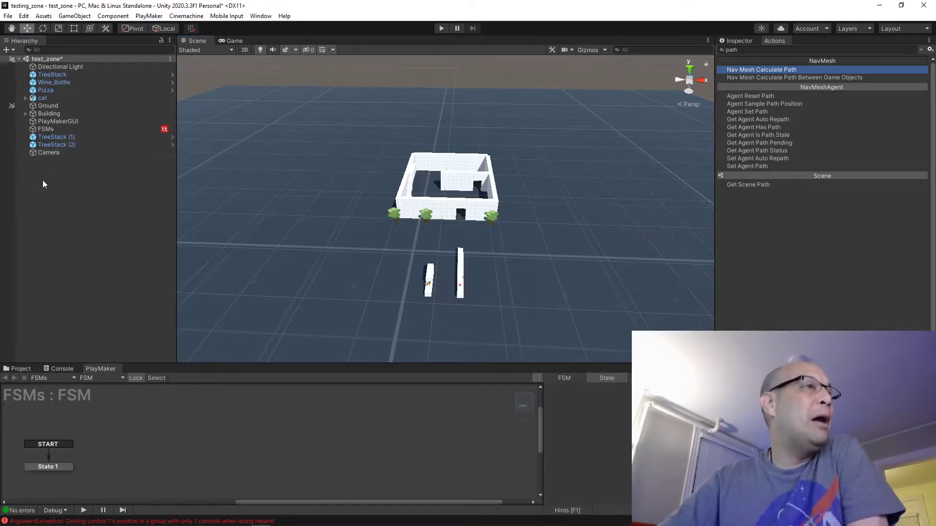
pyautogui.rightClick(41, 168)
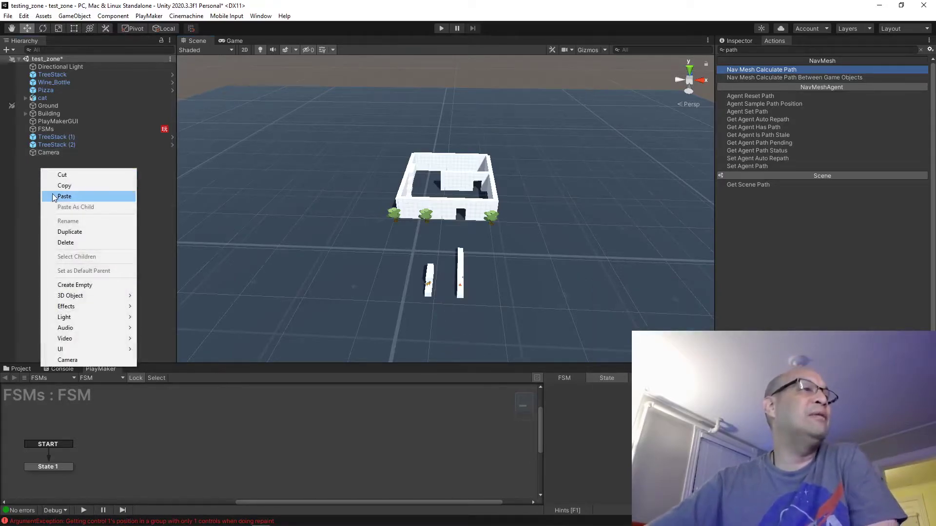
pyautogui.moveTo(110, 298)
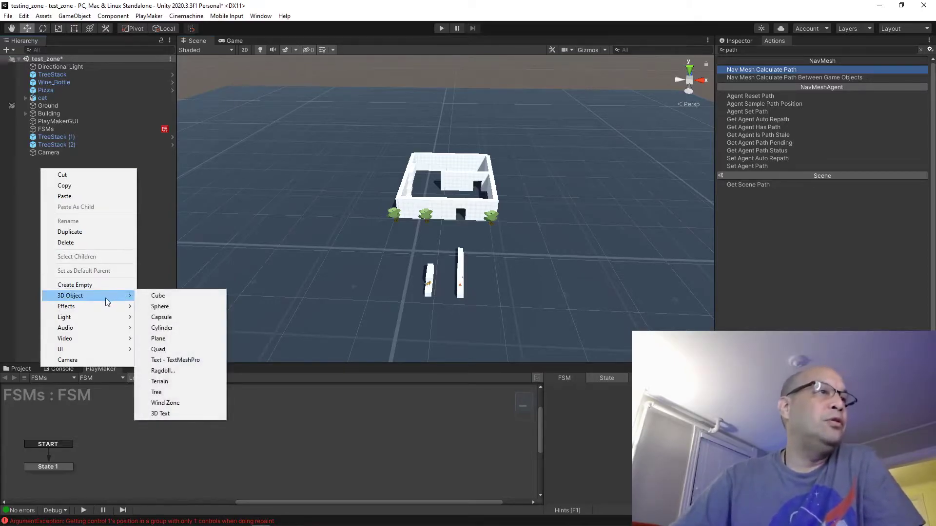
pyautogui.click(168, 295)
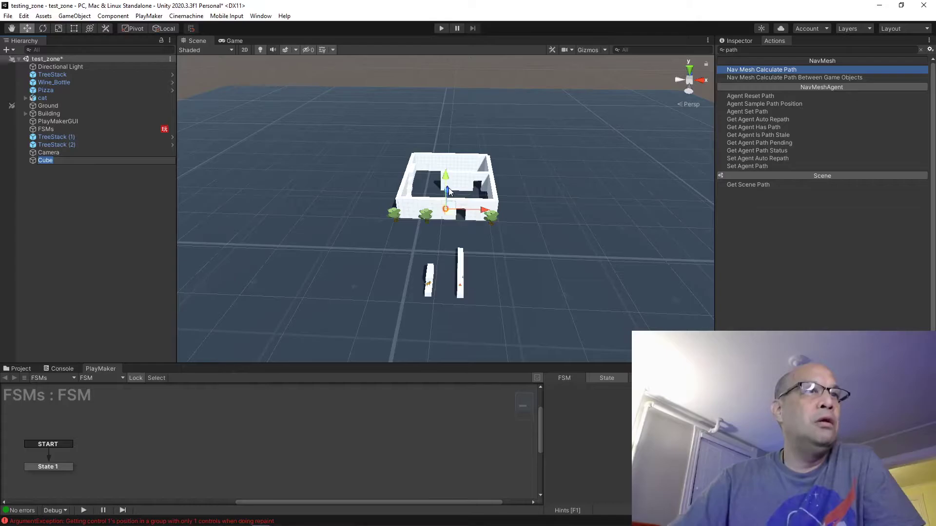
# Step: Drag the Cube out of the house onto open ground in front of the walls
pyautogui.moveTo(448, 192); pyautogui.dragTo(387, 188)
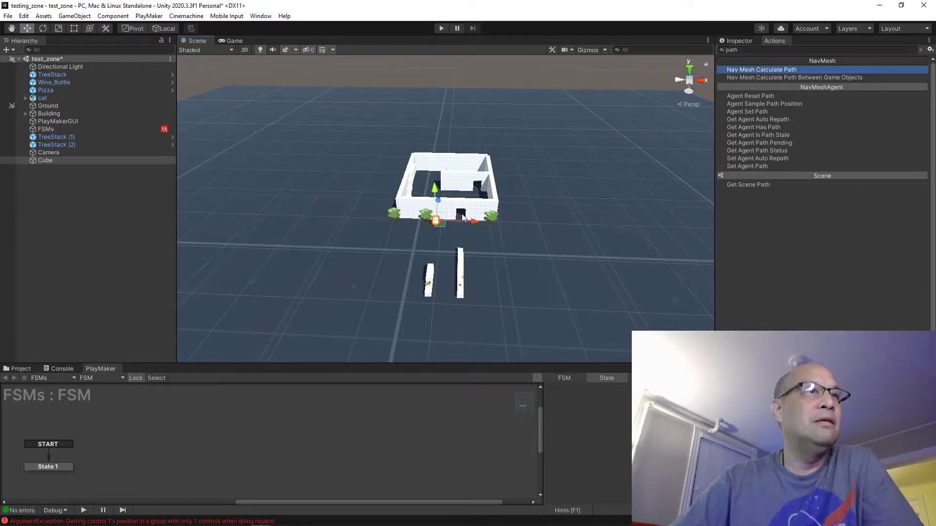
pyautogui.moveTo(470, 223); pyautogui.dragTo(484, 225)
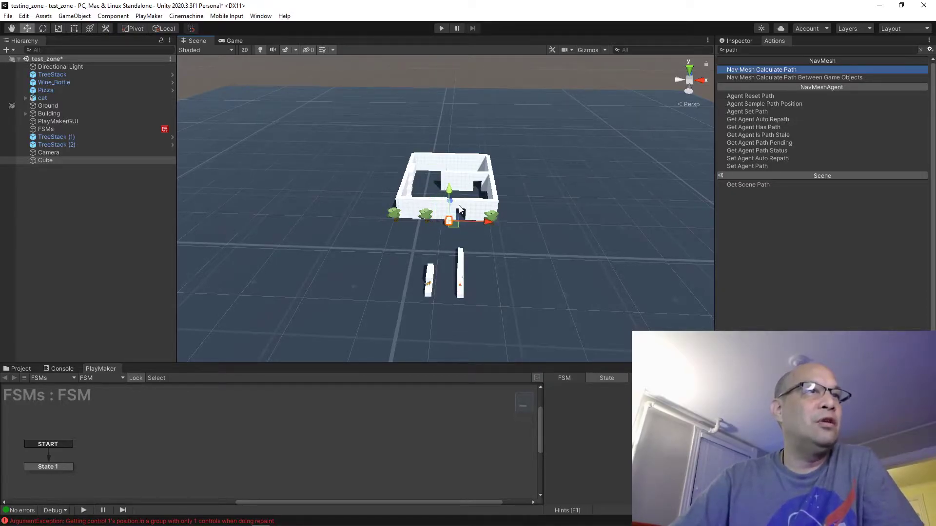
pyautogui.moveTo(448, 198); pyautogui.dragTo(599, 256)
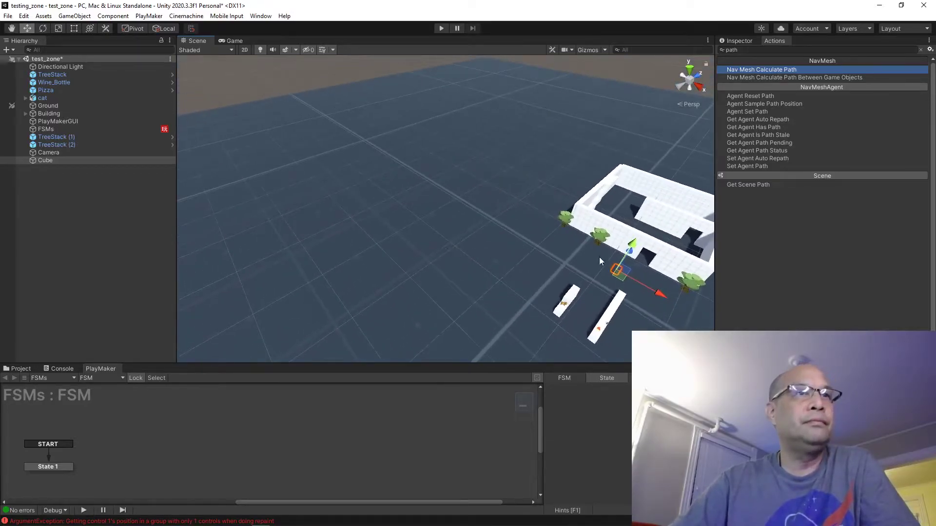
pyautogui.scroll(-5, 578, 279)
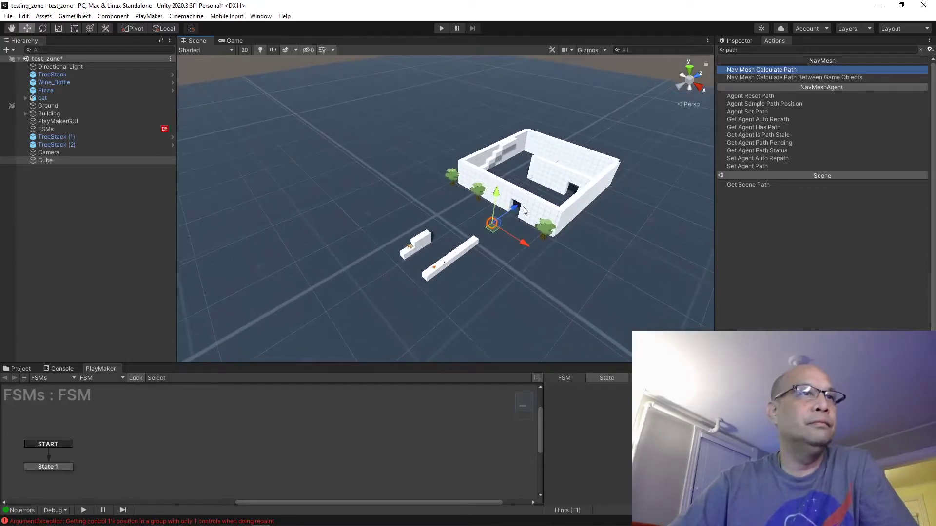
pyautogui.moveTo(494, 223); pyautogui.dragTo(380, 276)
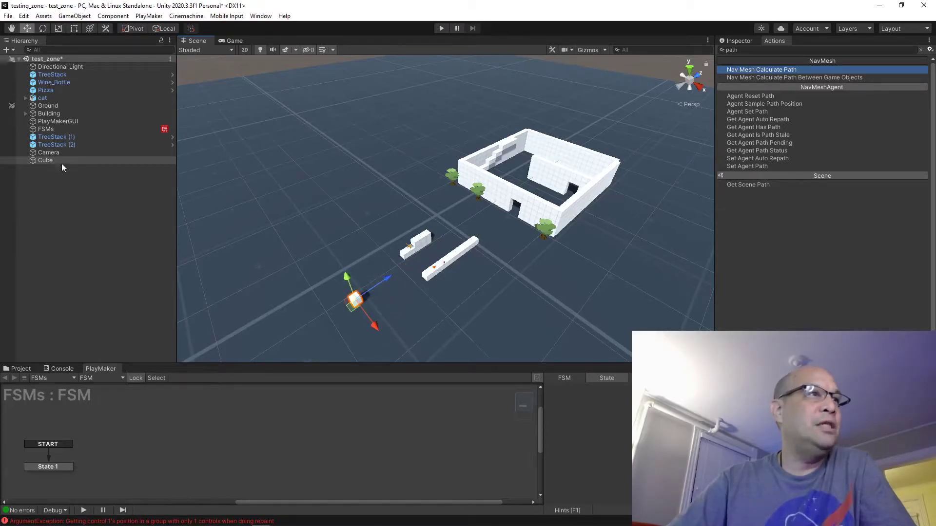
# Step: Move the Camera sideways toward the Cube and raise it slightly
pyautogui.click(52, 154)
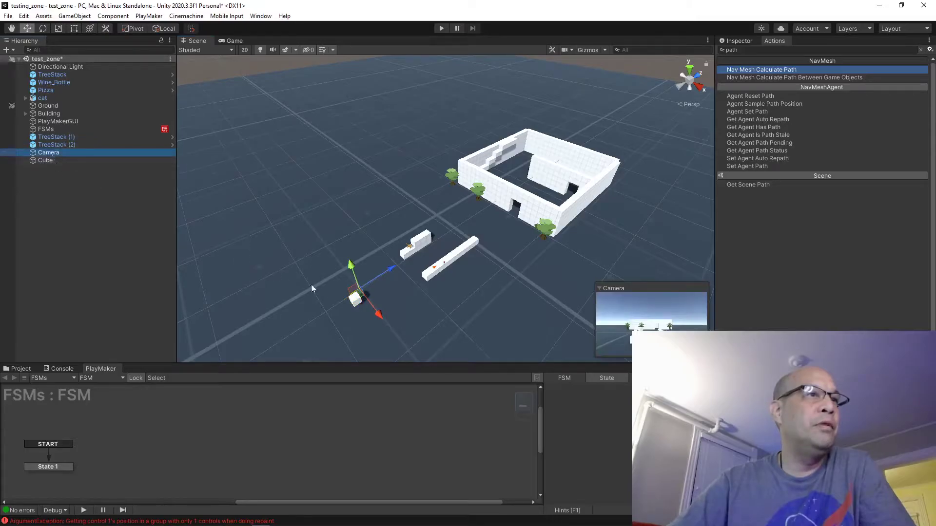
pyautogui.moveTo(378, 316); pyautogui.dragTo(379, 320)
pyautogui.moveTo(360, 277); pyautogui.dragTo(360, 269)
pyautogui.moveTo(380, 323); pyautogui.dragTo(382, 309)
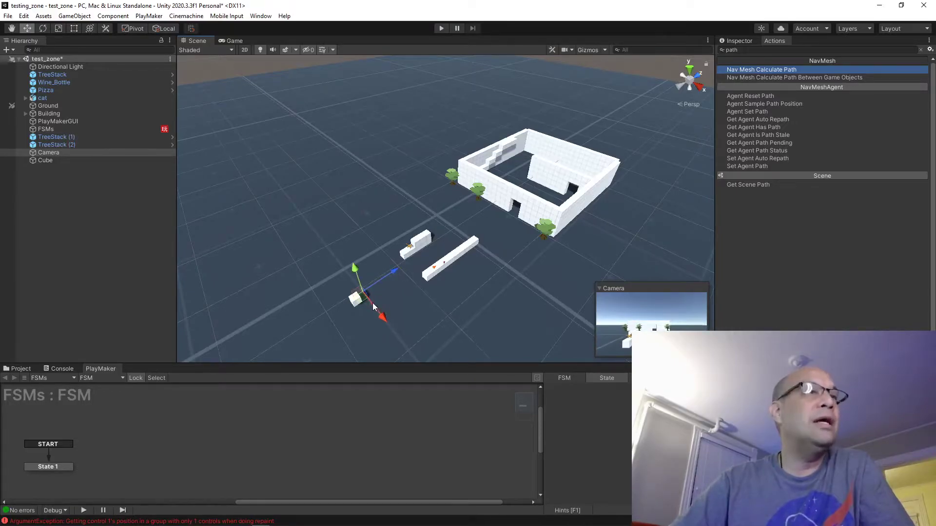
pyautogui.moveTo(356, 306); pyautogui.dragTo(466, 267, button='right')
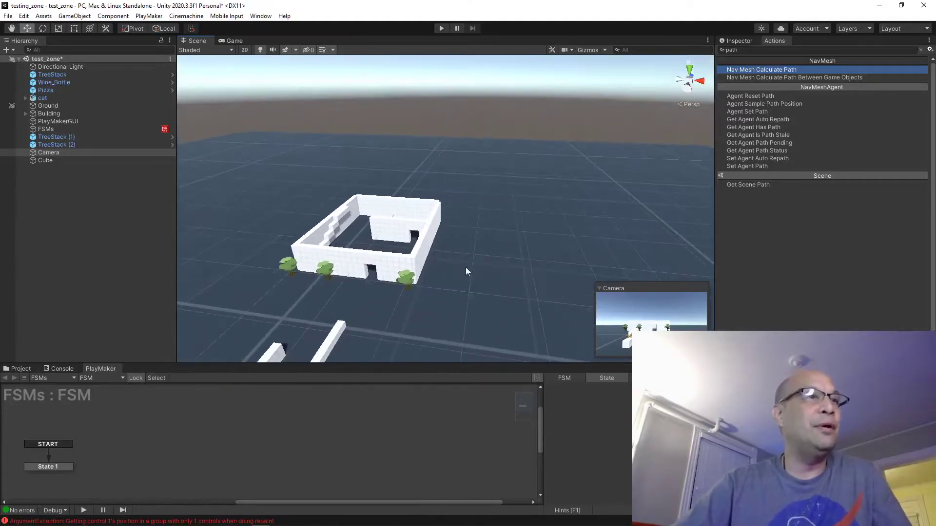
pyautogui.moveTo(466, 267); pyautogui.dragTo(507, 207, button='middle')
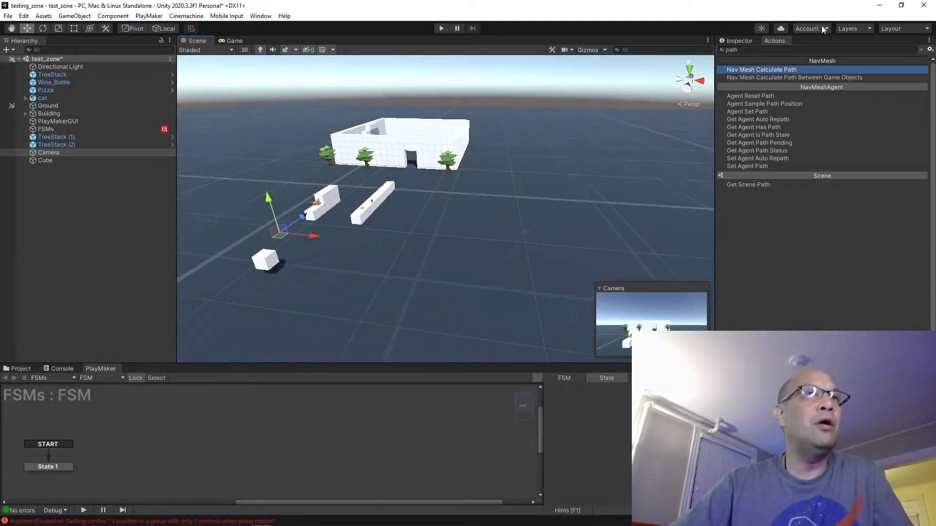
# Step: Pull the Camera back to 1.55, 2.83, -17.51 and parent it under the Cube
pyautogui.click(737, 41)
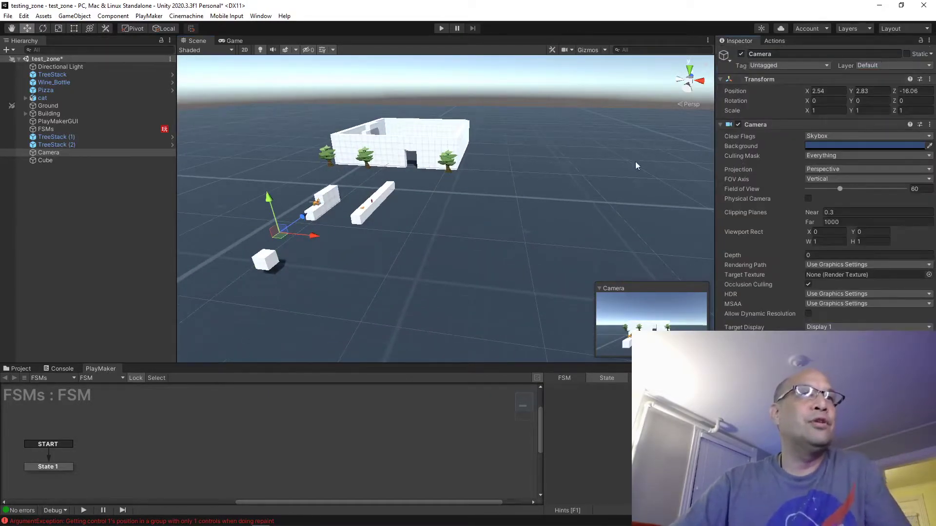
pyautogui.moveTo(331, 270); pyautogui.dragTo(348, 263, button='right')
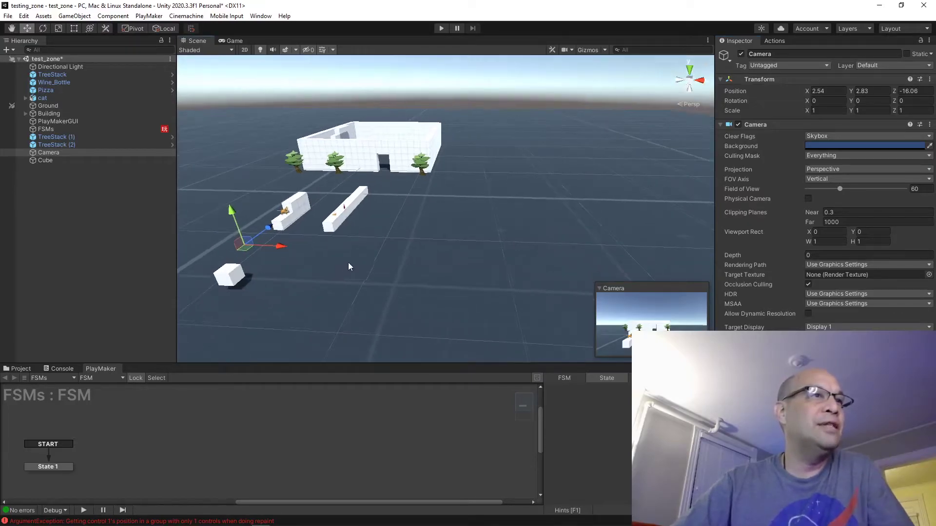
pyautogui.moveTo(356, 257); pyautogui.dragTo(411, 239, button='middle')
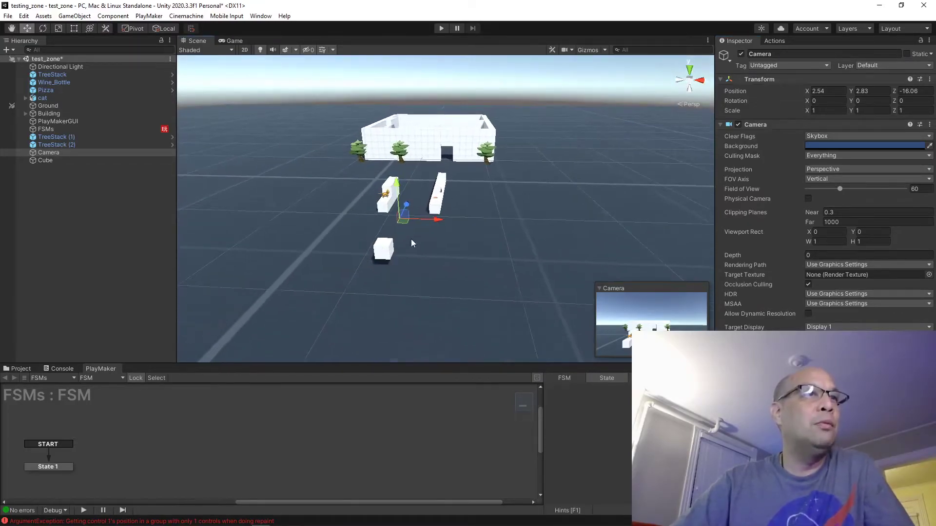
pyautogui.moveTo(406, 206); pyautogui.dragTo(385, 218)
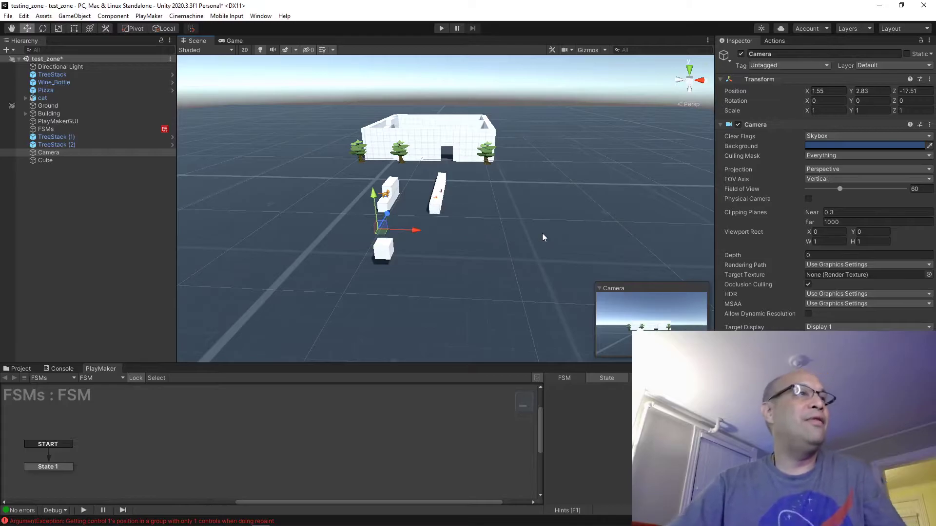
pyautogui.moveTo(43, 152); pyautogui.dragTo(44, 159)
# Step: Preview the Game view, then drag the Cube forward along Z to -15.08
pyautogui.click(48, 154)
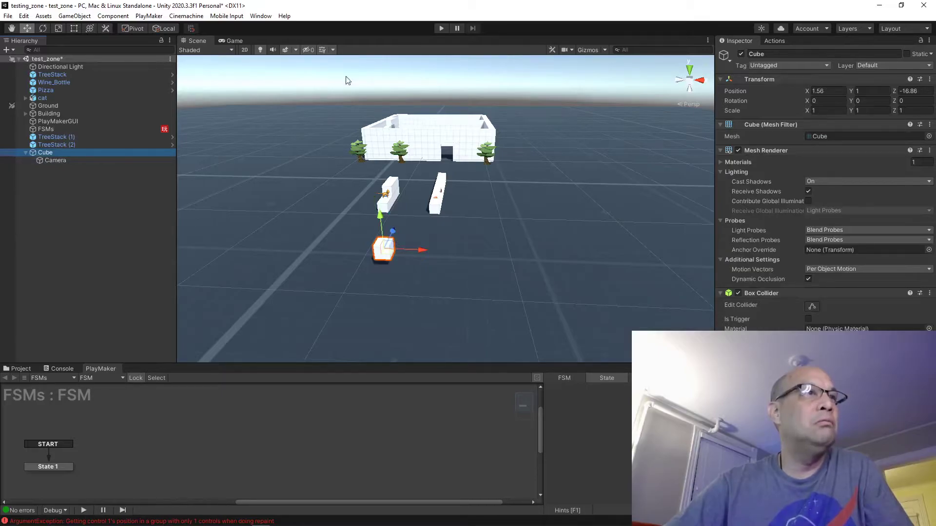
pyautogui.click(231, 40)
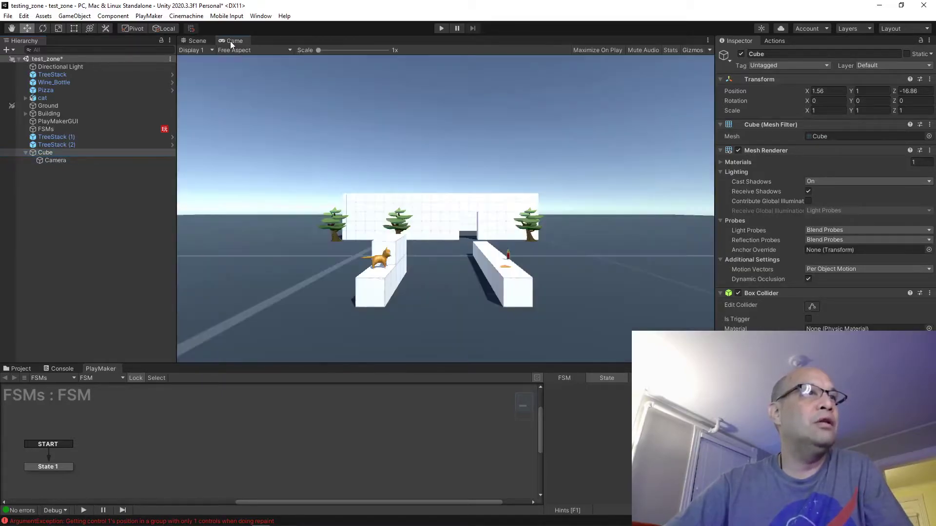
pyautogui.moveTo(226, 39); pyautogui.dragTo(655, 336)
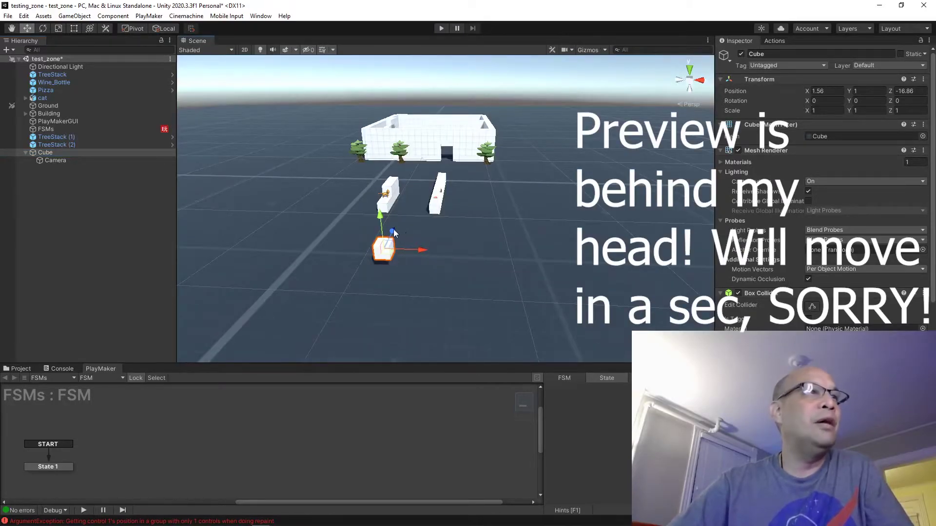
pyautogui.moveTo(393, 229)
pyautogui.mouseDown()
pyautogui.moveTo(428, 170)
pyautogui.moveTo(395, 250)
pyautogui.moveTo(428, 169)
pyautogui.moveTo(405, 240)
pyautogui.moveTo(410, 222)
pyautogui.mouseUp()
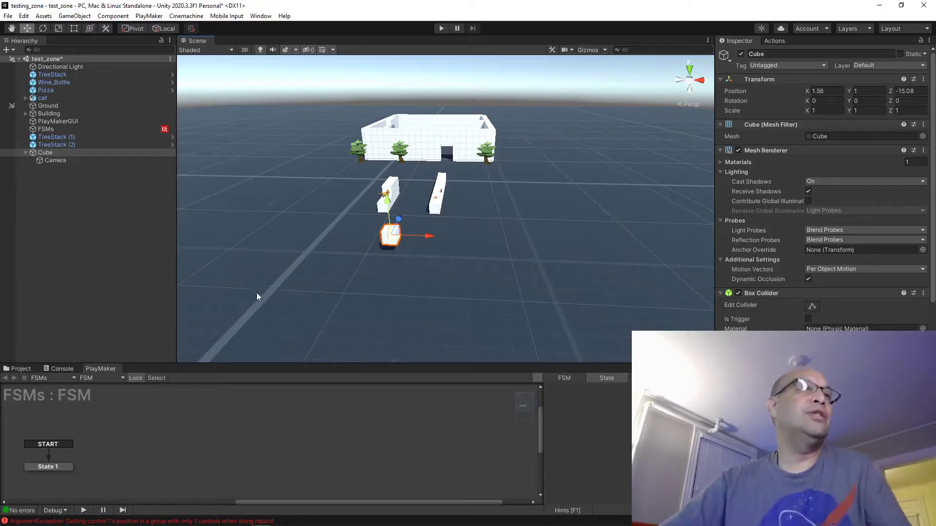
# Step: Create a cube named 'destination' and place it inside the walled building
pyautogui.rightClick(139, 251)
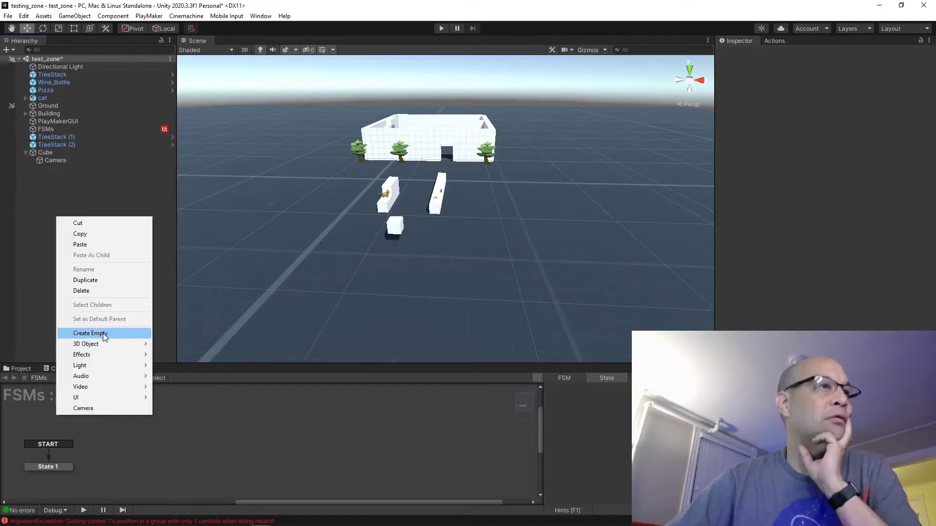
pyautogui.moveTo(96, 348)
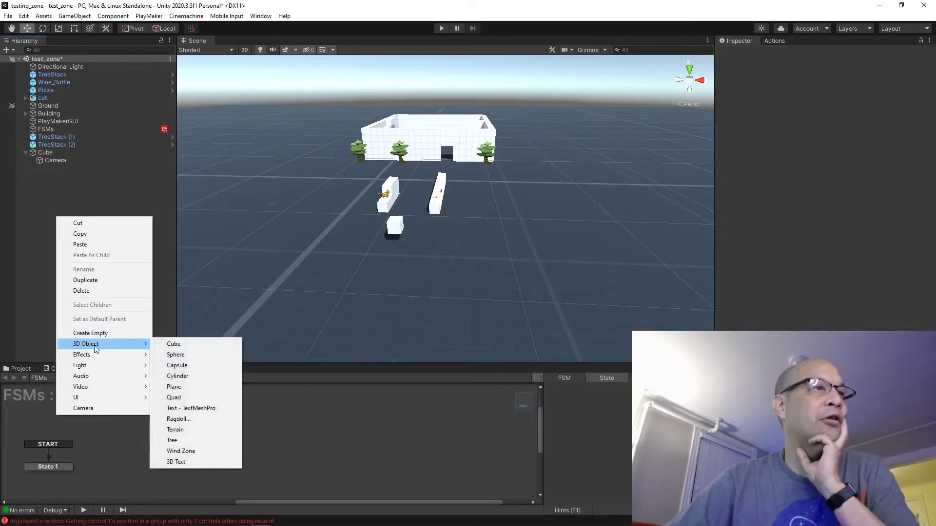
pyautogui.click(173, 349)
pyautogui.write('des')
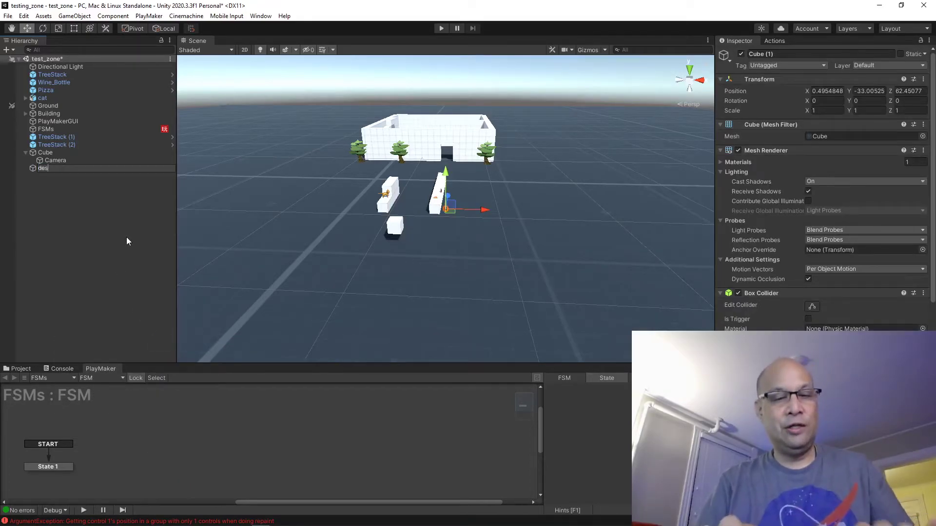
pyautogui.write('tination')
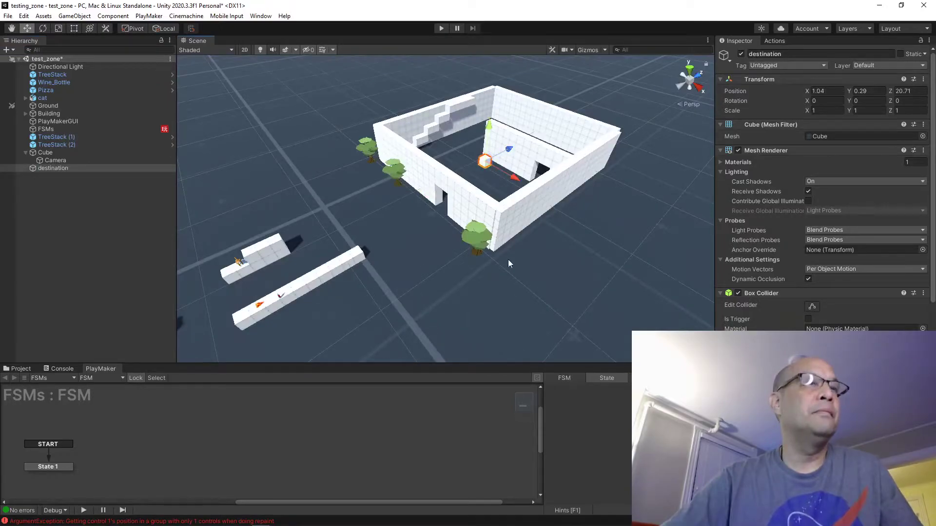
pyautogui.scroll(-5, 508, 260)
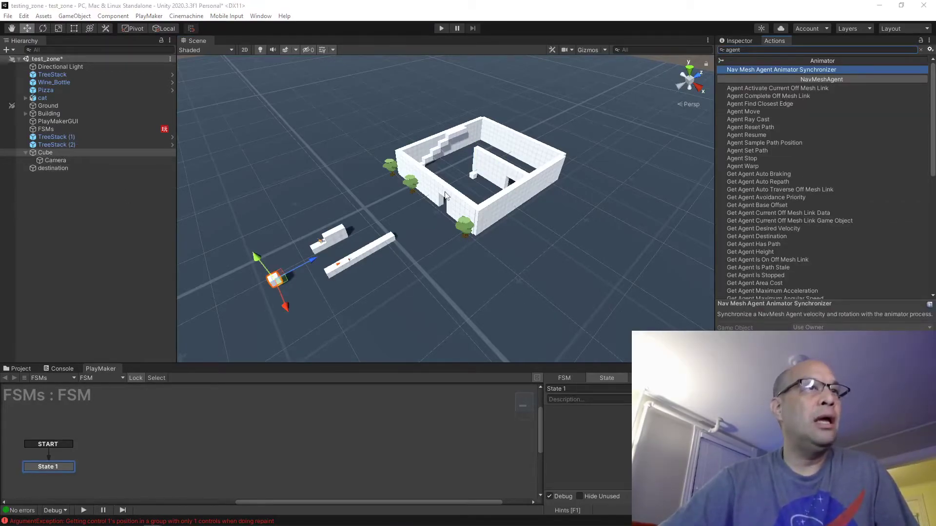
# Step: With the Cube selected, add Set Agent Destination As Game Object via a 'set des' search
pyautogui.click(470, 179)
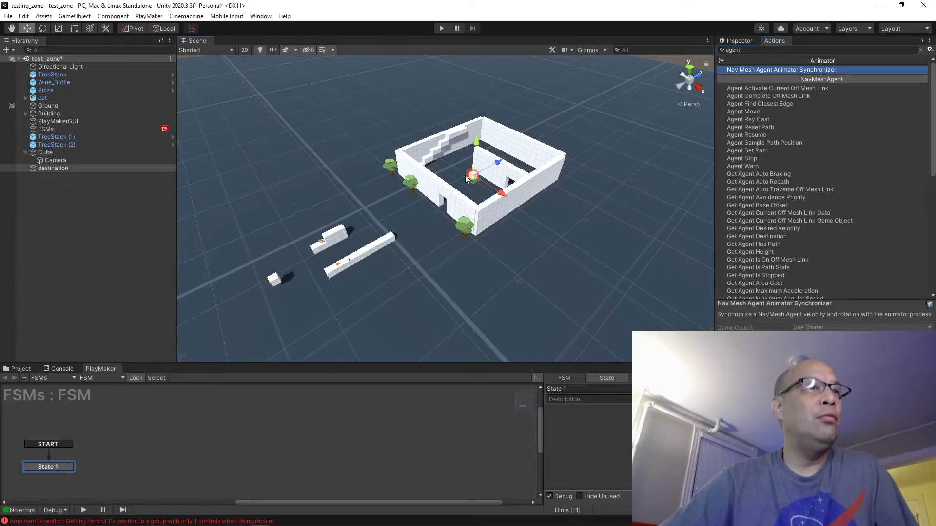
pyautogui.click(271, 281)
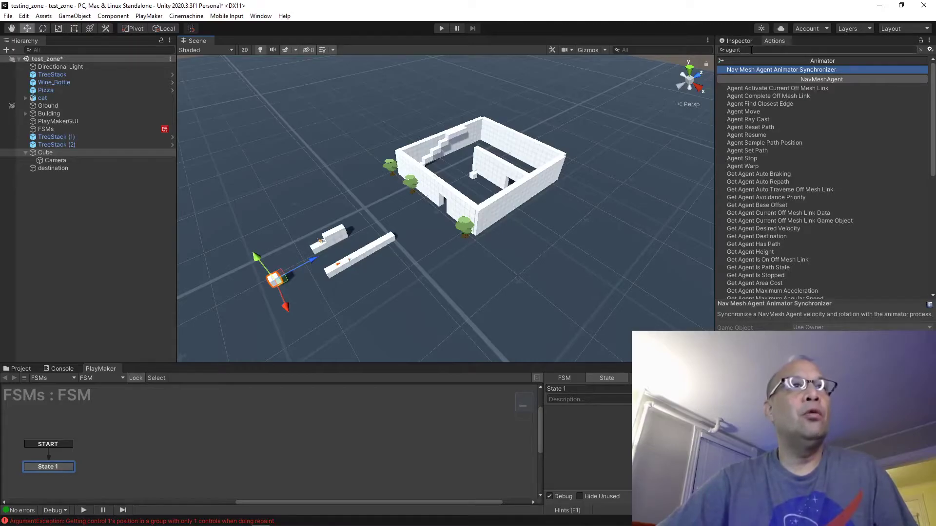
pyautogui.press('BackSpace')
pyautogui.press('BackSpace')
pyautogui.press('BackSpace')
pyautogui.press('BackSpace')
pyautogui.press('BackSpace')
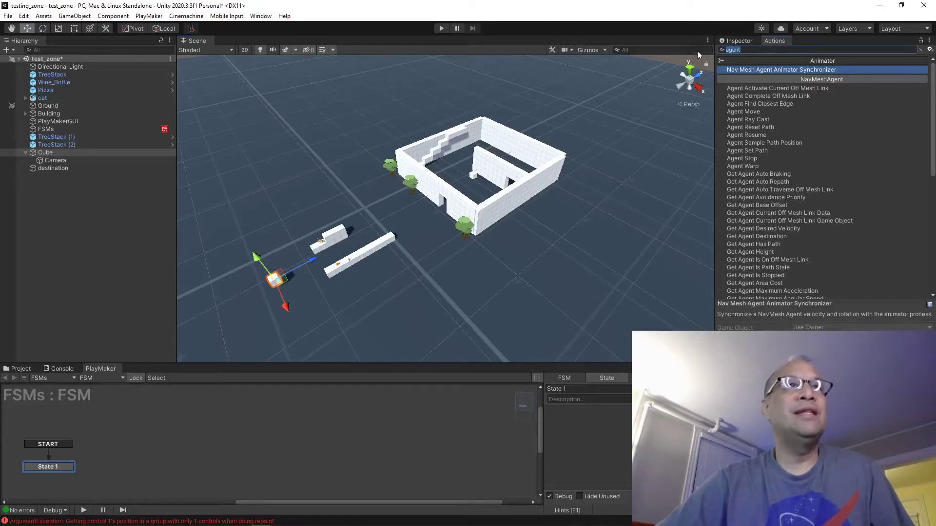
pyautogui.write('set des')
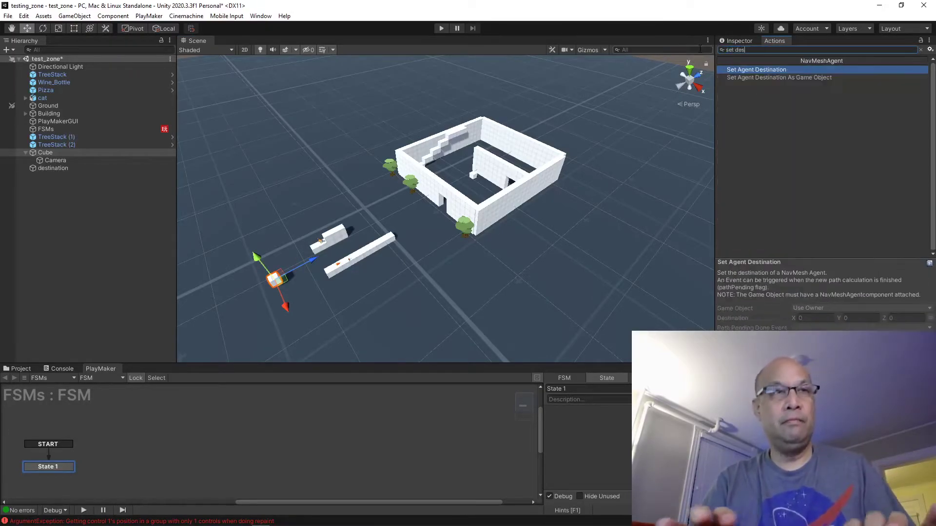
pyautogui.doubleClick(770, 78)
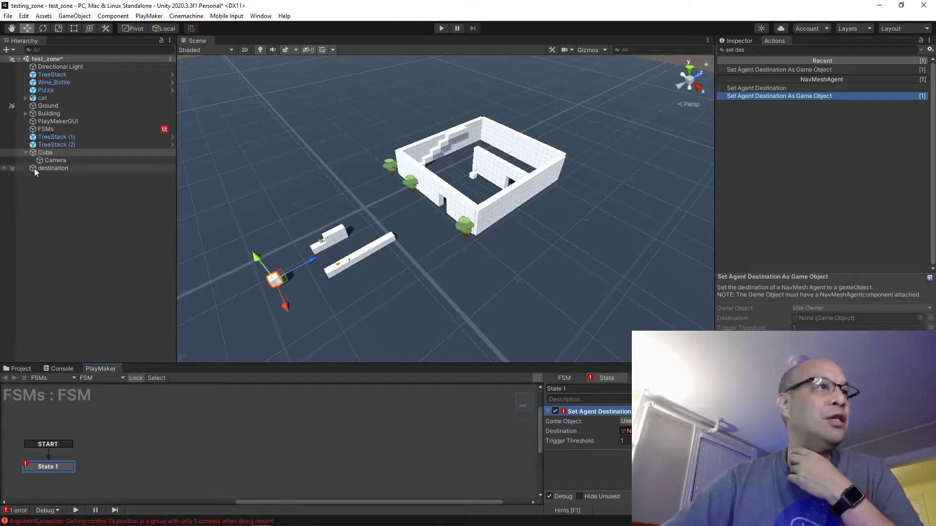
# Step: Set the action's Destination to the destination object, then run and stop the game
pyautogui.moveTo(39, 168); pyautogui.dragTo(219, 263)
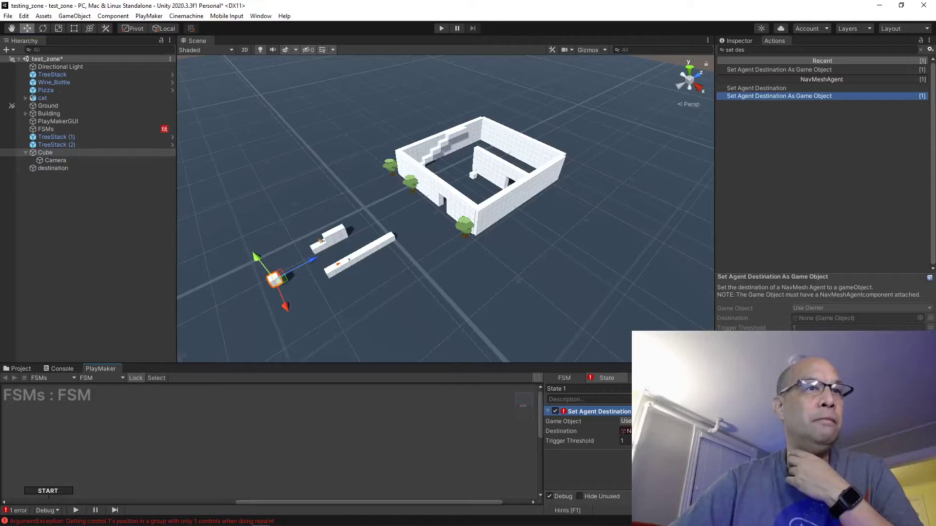
pyautogui.moveTo(653, 434); pyautogui.dragTo(644, 432)
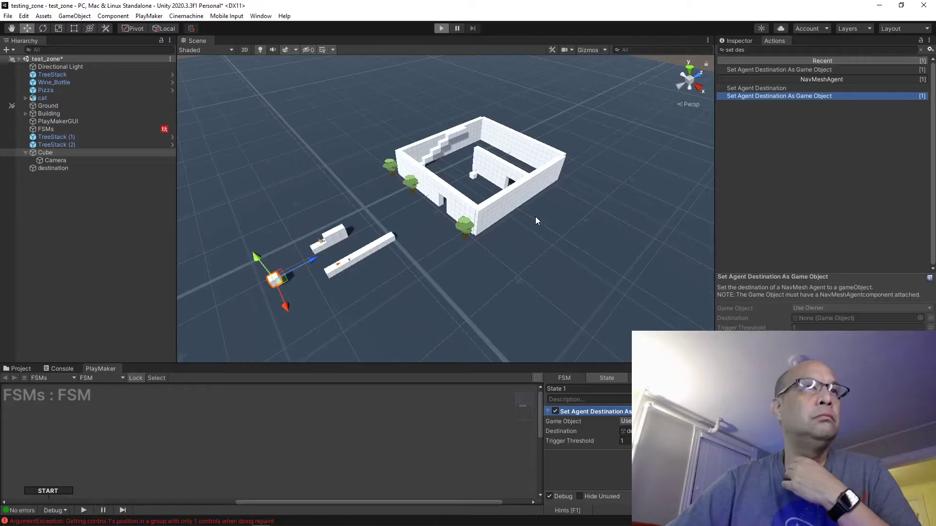
pyautogui.hotkey('ctrl', 'p')
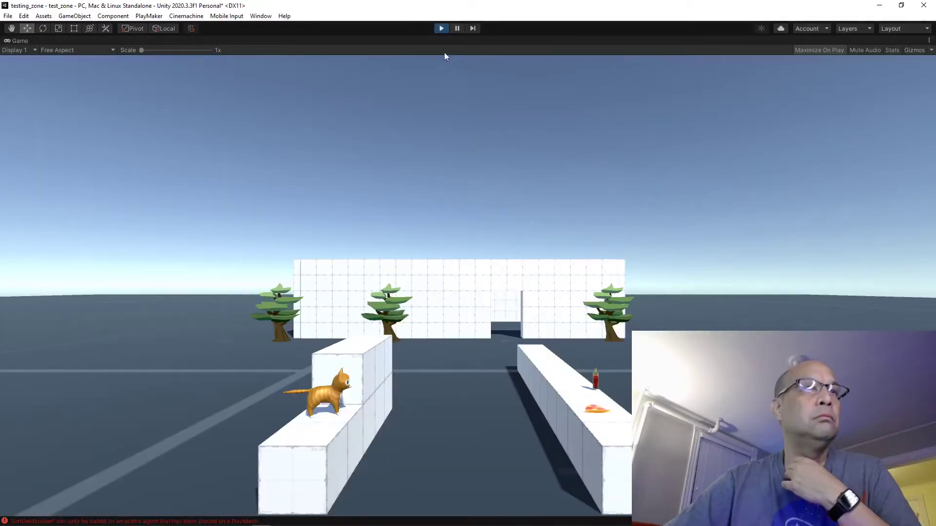
pyautogui.click(442, 28)
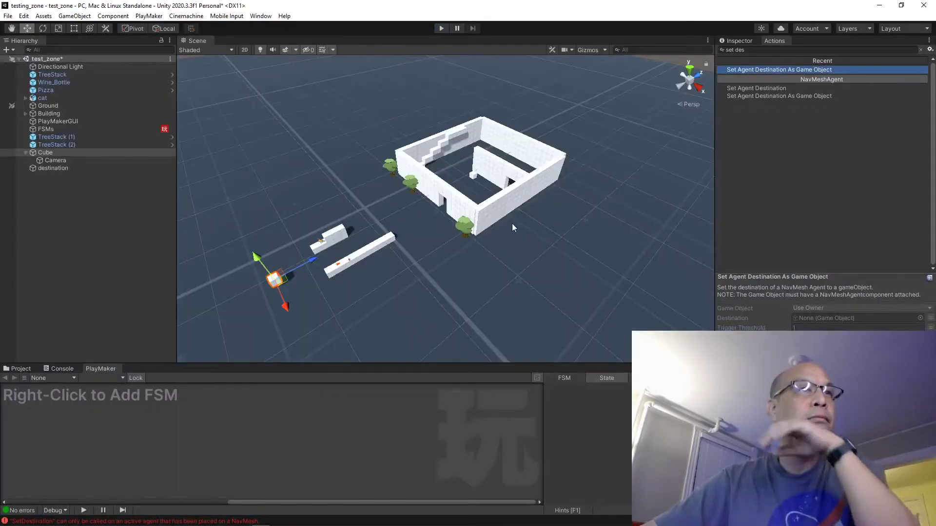
# Step: Select the destination cube, test-run the game, stop it, and reselect destination
pyautogui.click(473, 176)
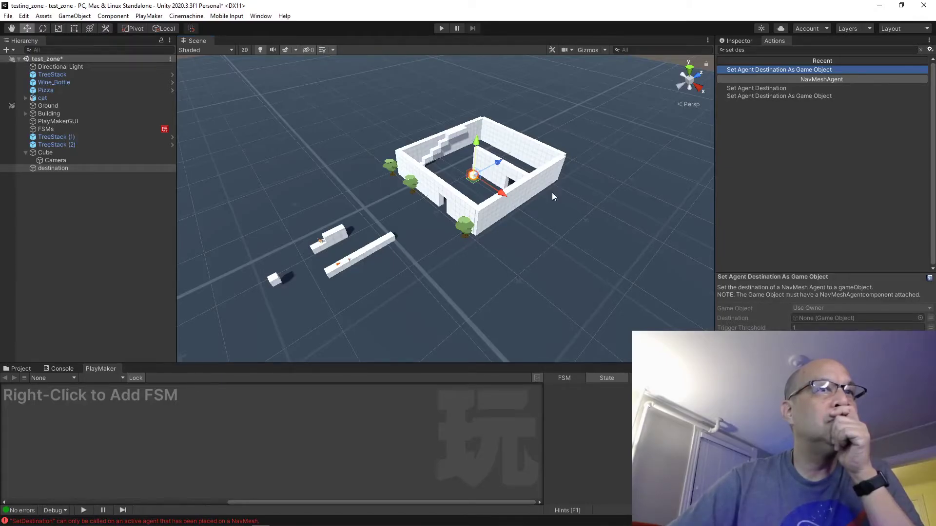
pyautogui.click(440, 29)
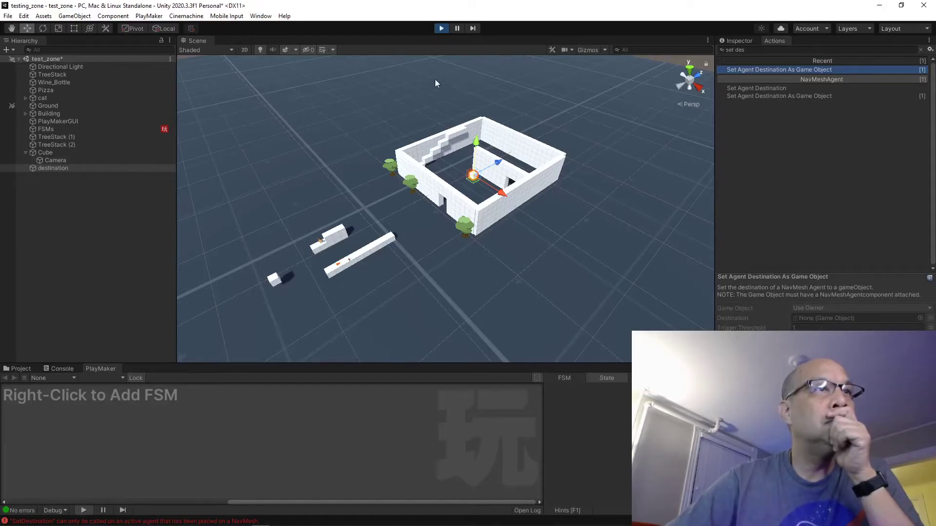
pyautogui.click(440, 29)
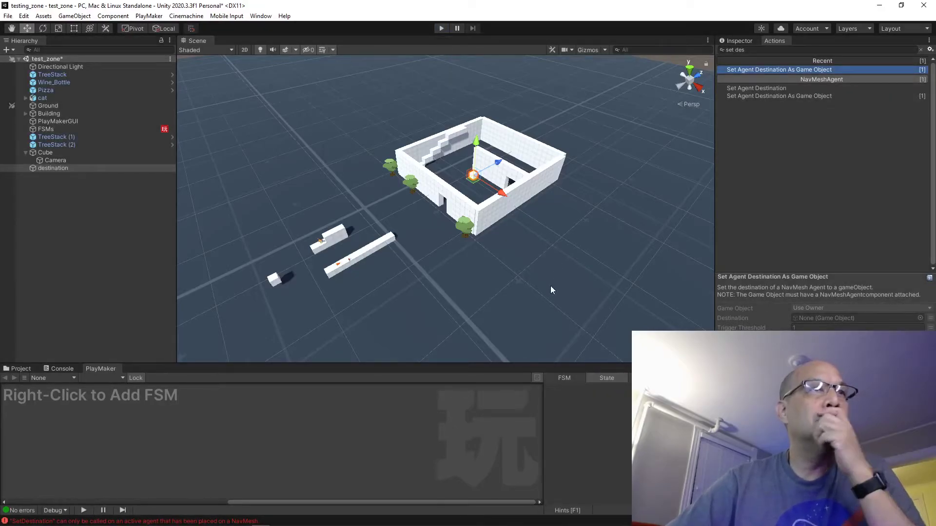
pyautogui.click(485, 192)
pyautogui.click(473, 175)
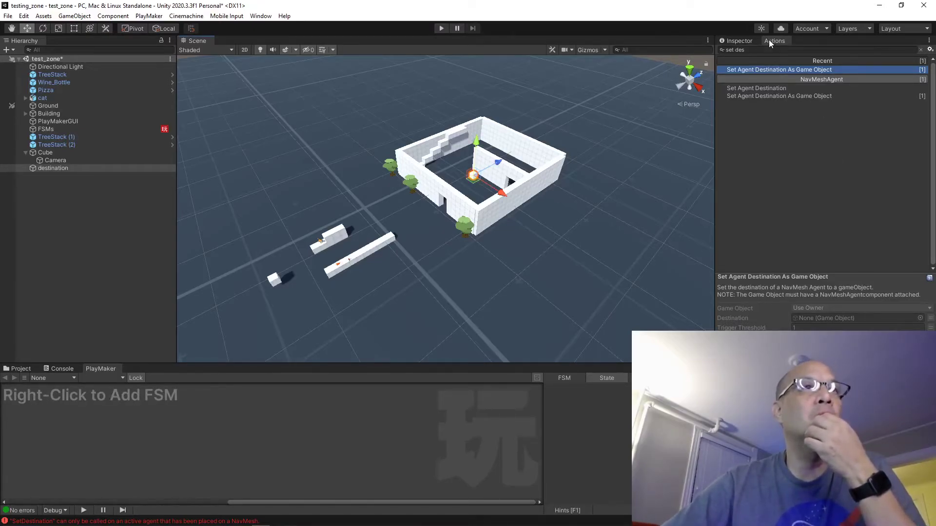
# Step: Tick Is Trigger on the destination's Box Collider in the Inspector and play again
pyautogui.click(736, 39)
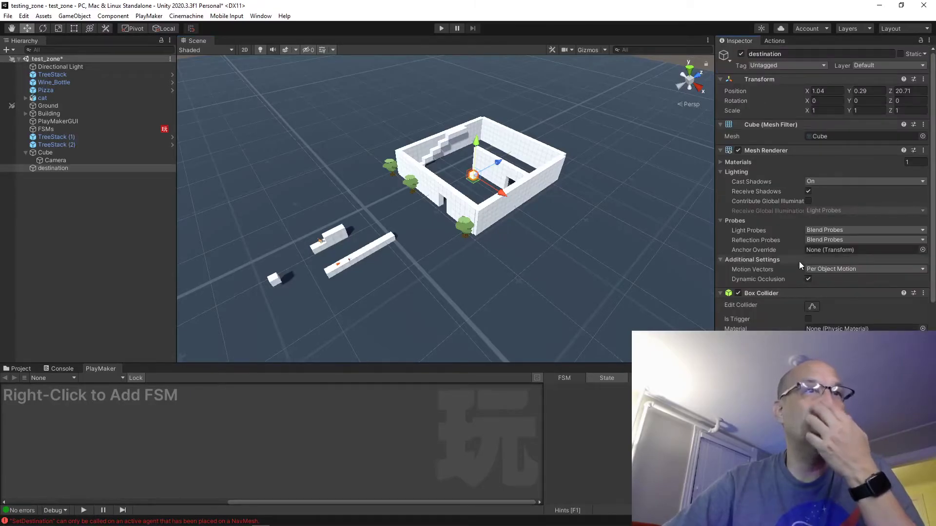
pyautogui.scroll(-3, 809, 251)
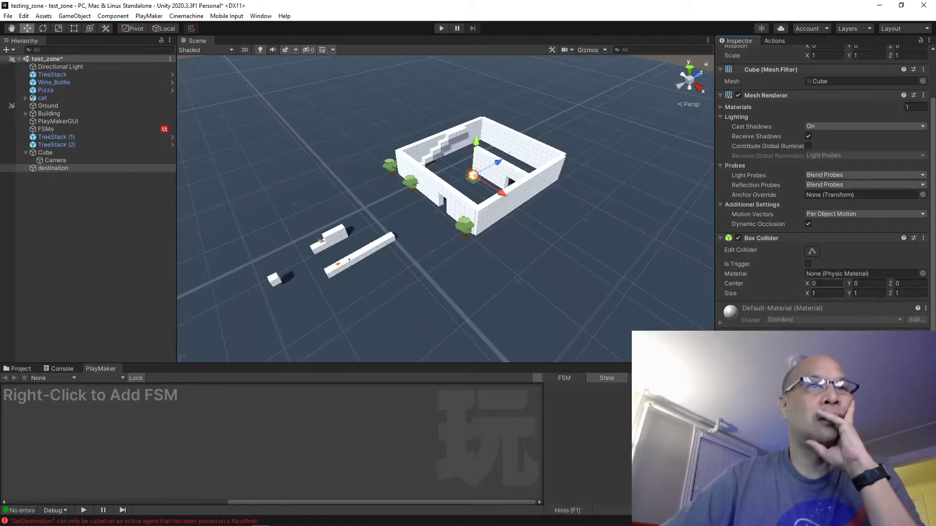
pyautogui.click(809, 264)
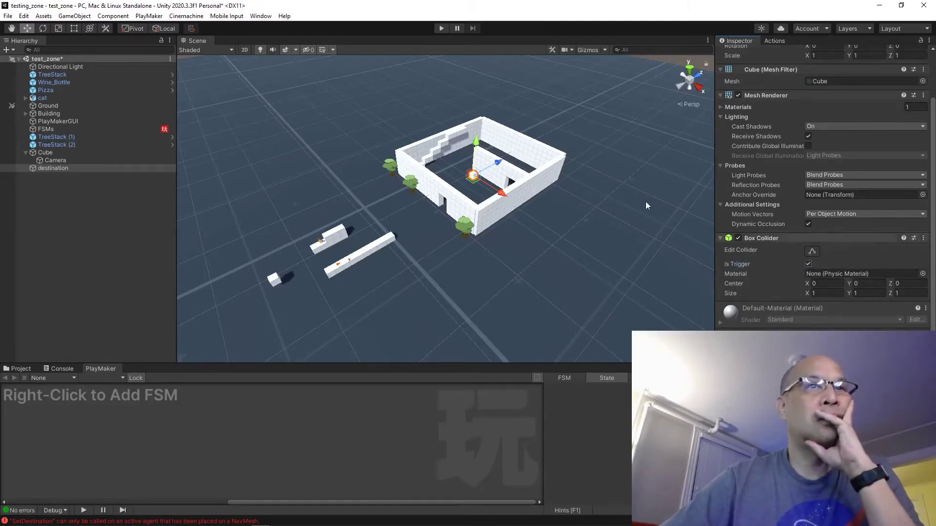
pyautogui.click(440, 28)
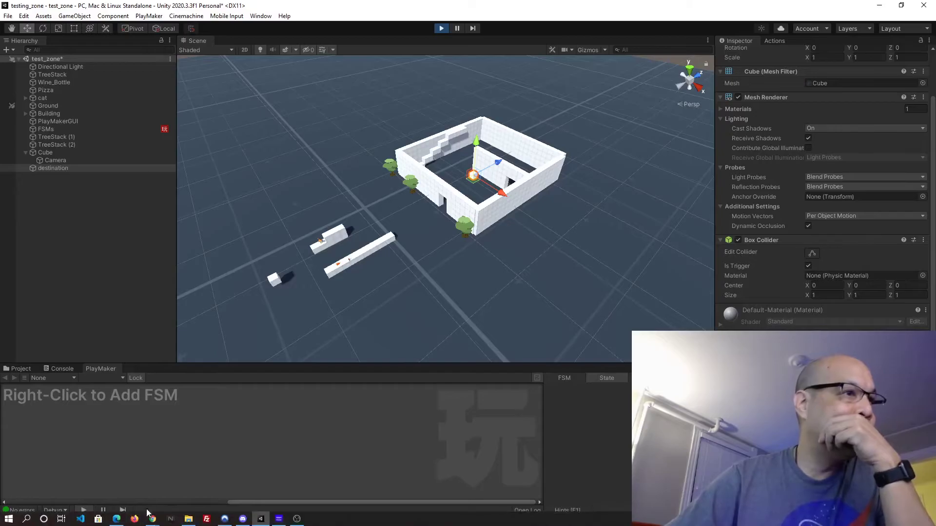
# Step: Read the SetDestination NavMesh error in the console, then stop the game
pyautogui.click(153, 522)
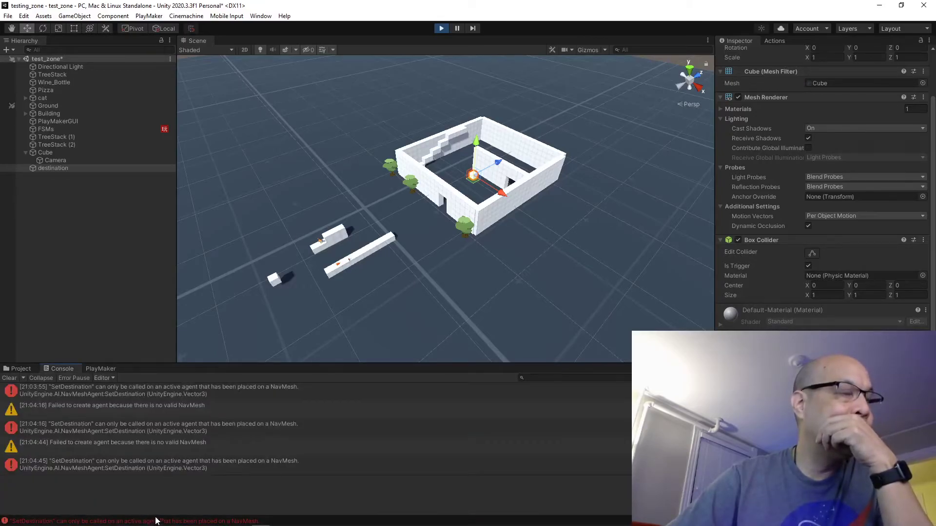
pyautogui.click(151, 461)
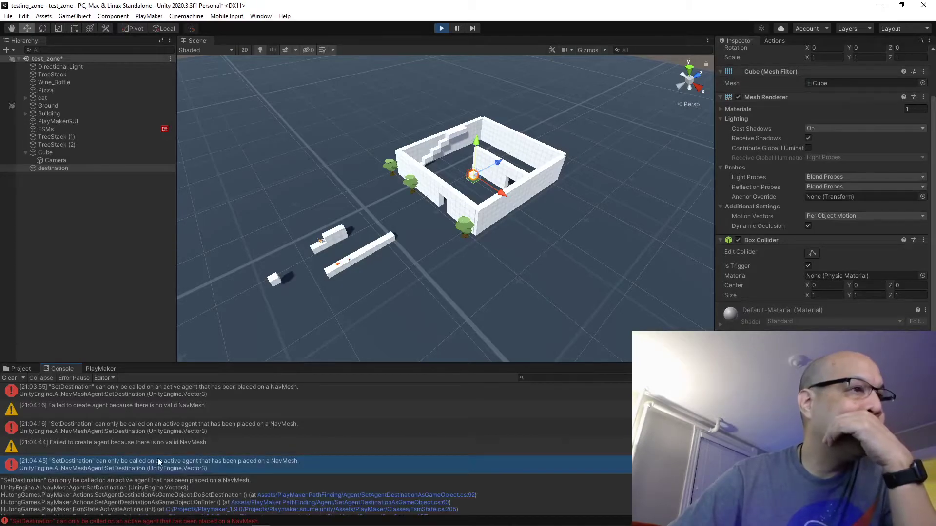
pyautogui.click(441, 29)
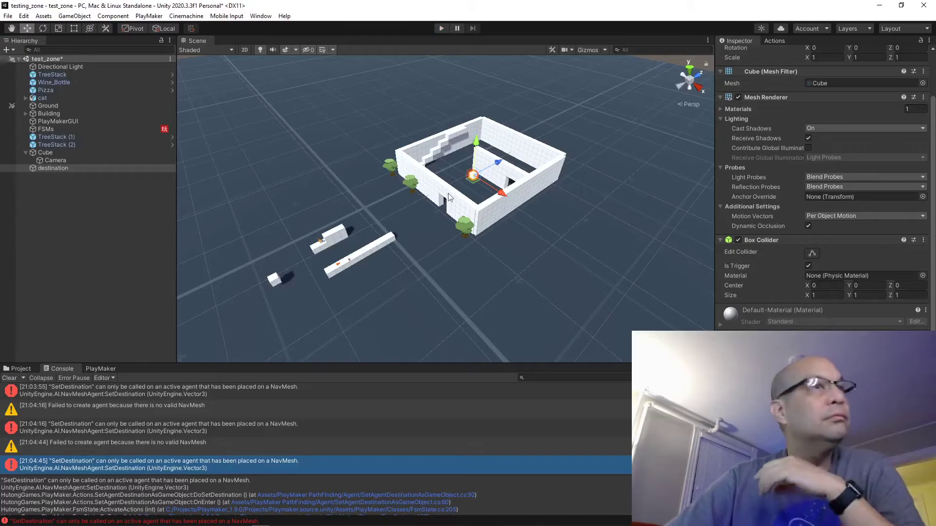
pyautogui.click(482, 294)
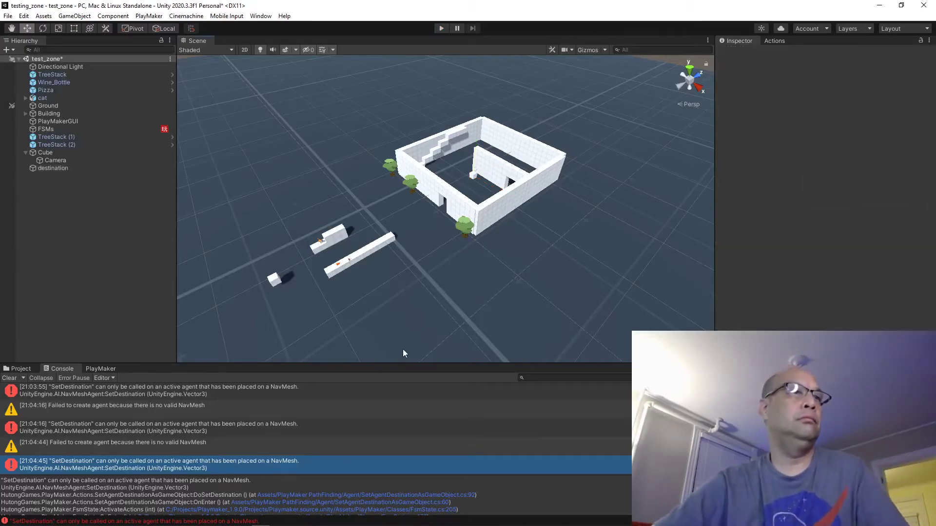
# Step: Enlarge the Scene view, zoom out over the building, and select the Ground plane
pyautogui.moveTo(411, 366); pyautogui.dragTo(407, 423)
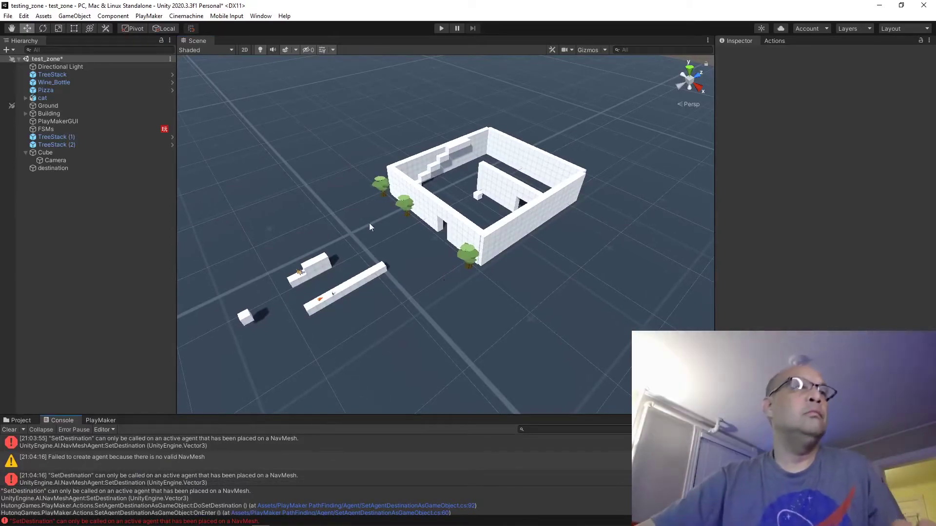
pyautogui.click(243, 322)
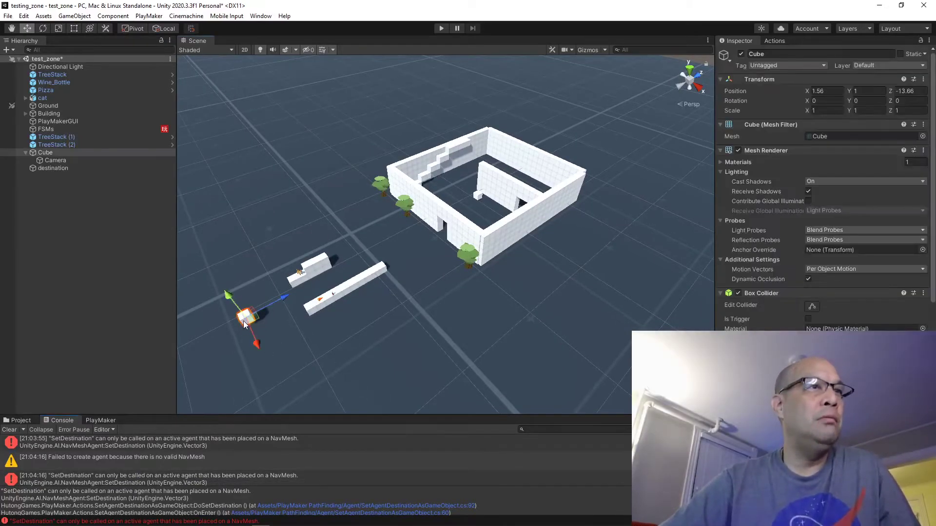
pyautogui.click(479, 198)
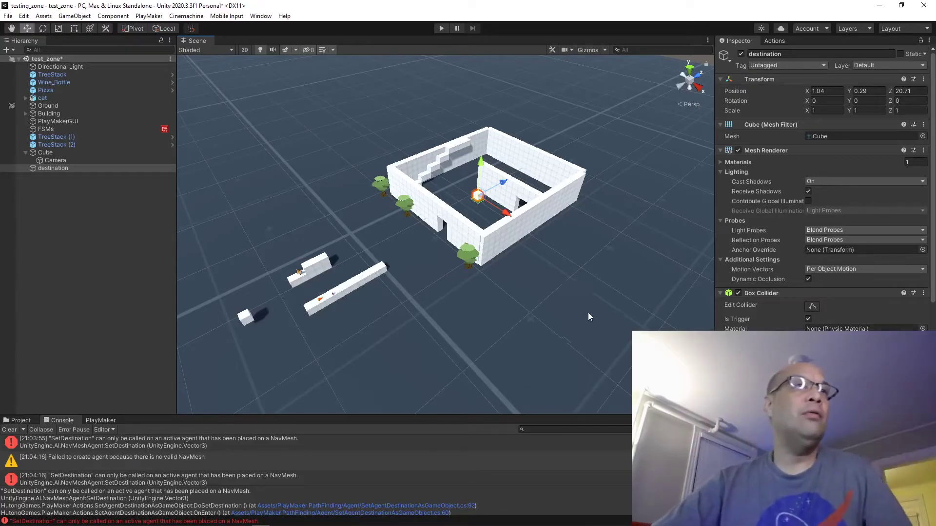
pyautogui.keyDown('alt'); pyautogui.moveTo(588, 312); pyautogui.dragTo(569, 287); pyautogui.keyUp('alt')
pyautogui.scroll(-5, 568, 288)
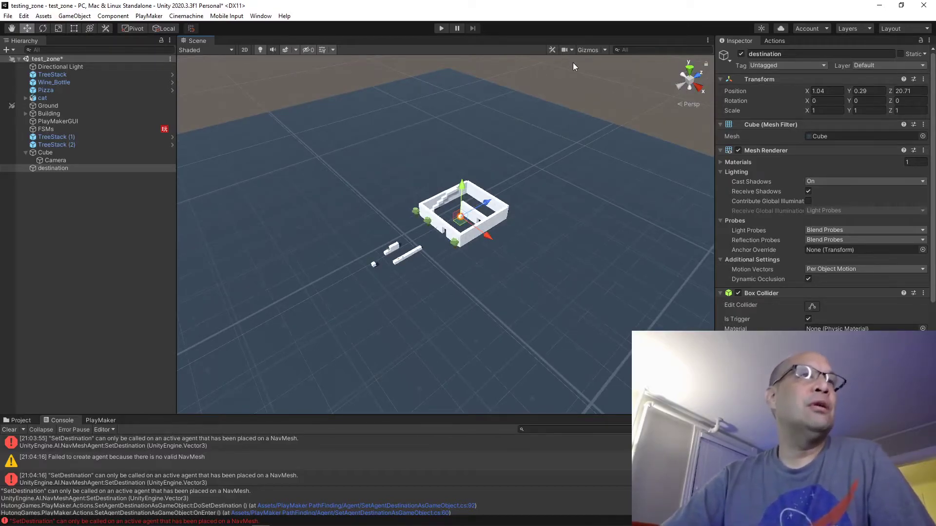
pyautogui.click(533, 140)
pyautogui.keyDown('alt'); pyautogui.moveTo(534, 140); pyautogui.dragTo(437, 113); pyautogui.keyUp('alt')
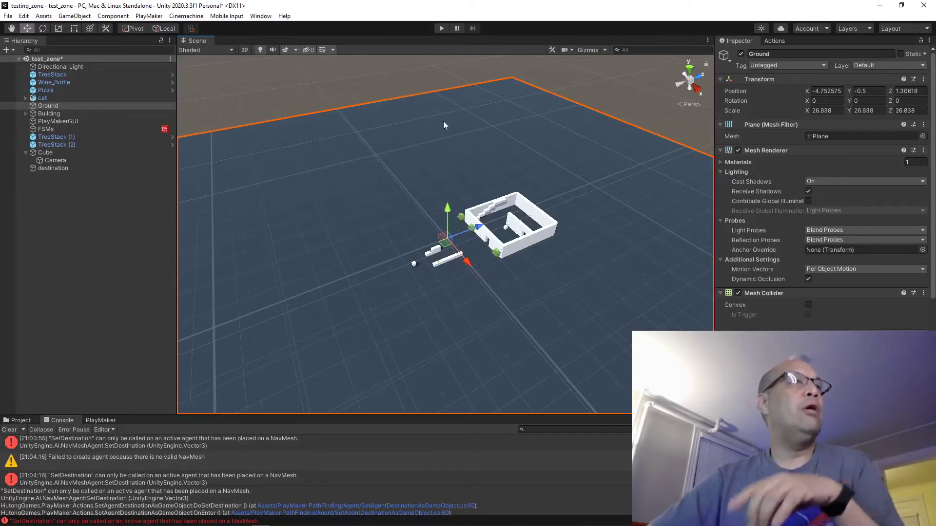
# Step: Open Window > AI > Navigation and mark Ground as Navigation Static
pyautogui.click(259, 16)
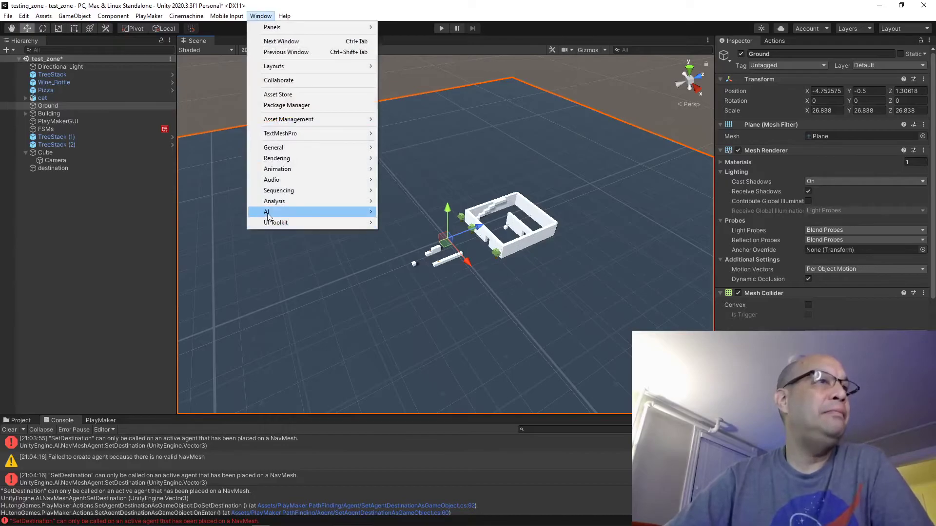
pyautogui.moveTo(269, 217)
pyautogui.click(401, 214)
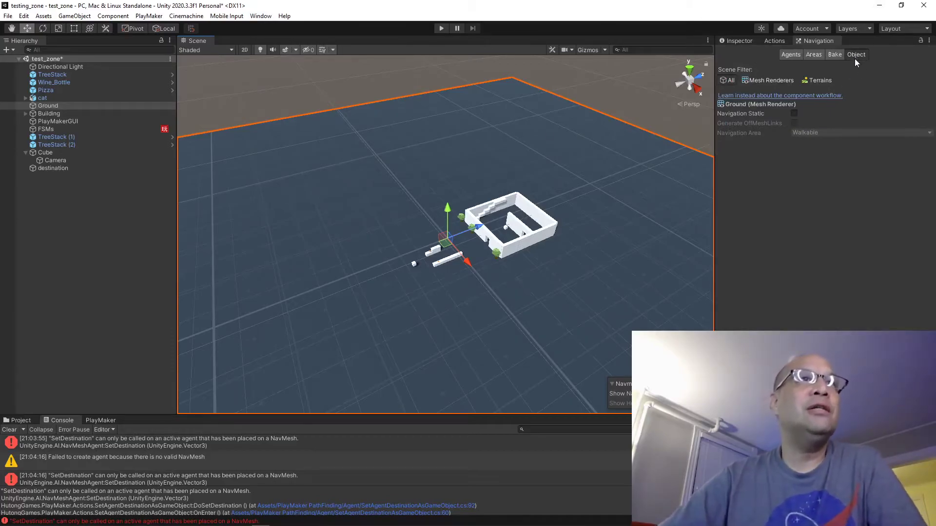
pyautogui.click(793, 113)
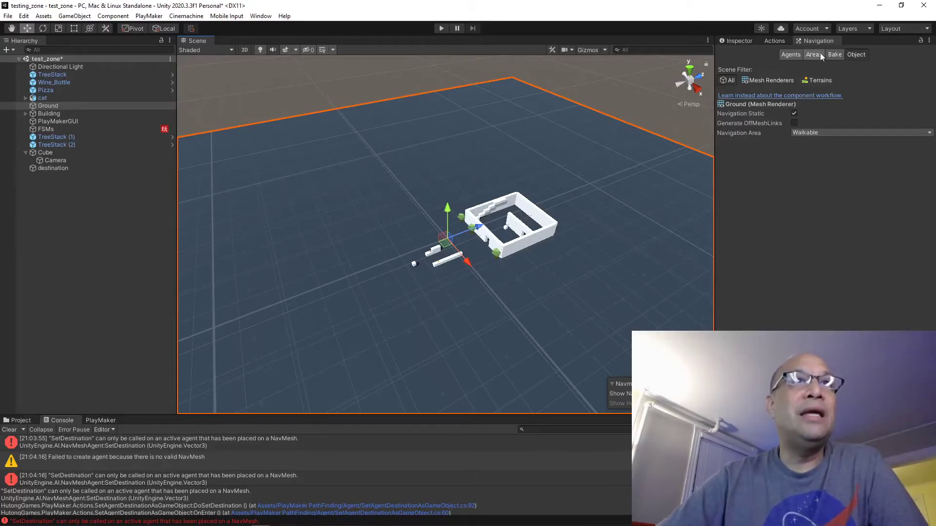
# Step: Bake the NavMesh from the Navigation window's Bake tab
pyautogui.click(833, 55)
pyautogui.click(912, 234)
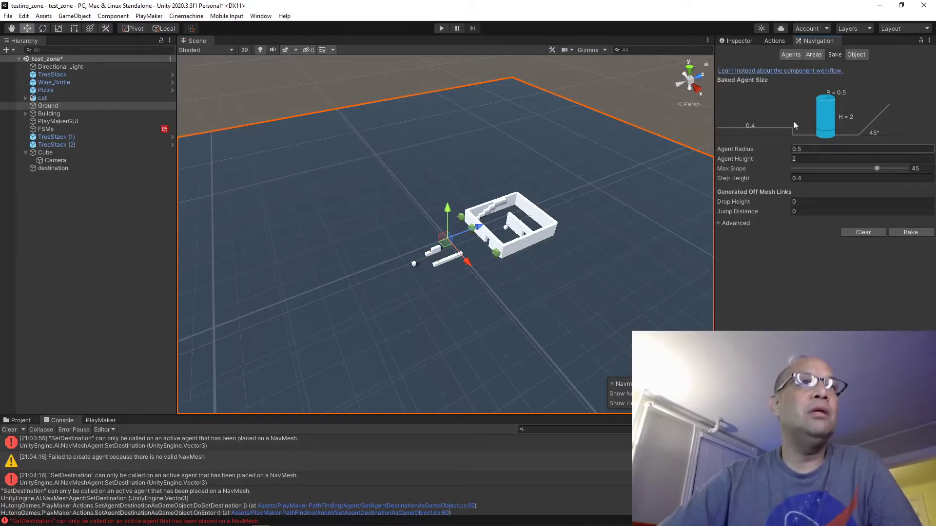
pyautogui.scroll(2, 625, 171)
pyautogui.scroll(4, 627, 166)
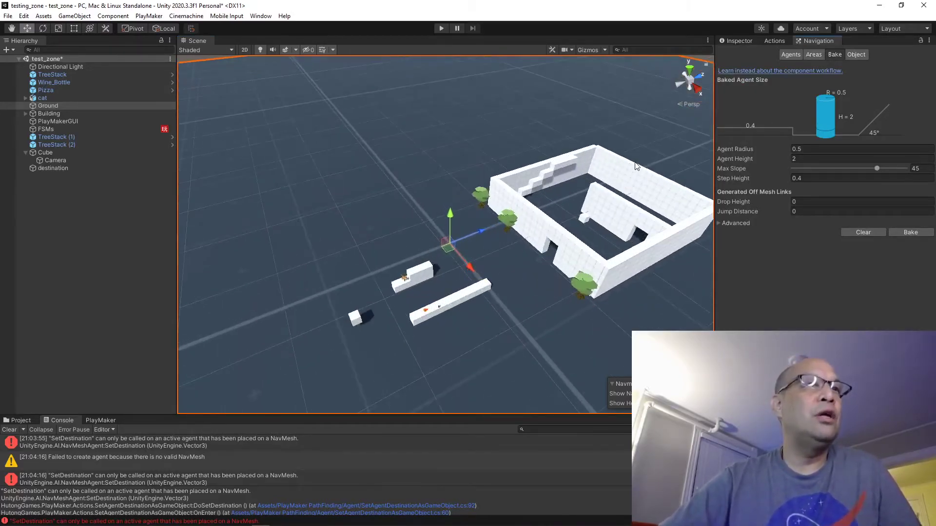
# Step: Marquee-select the 213 wall cubes and mark them Navigation Static (Walkable)
pyautogui.moveTo(510, 261); pyautogui.dragTo(644, 200)
pyautogui.click(548, 299)
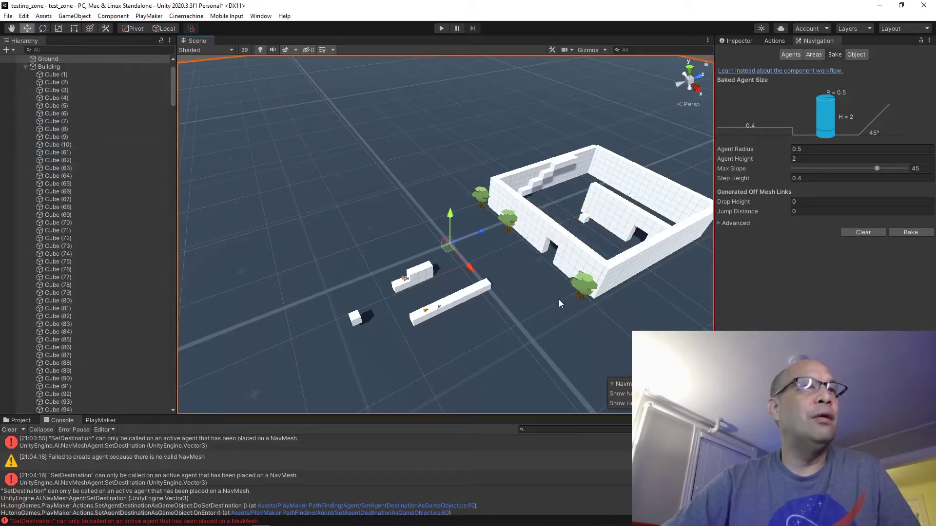
pyautogui.moveTo(613, 329); pyautogui.dragTo(473, 165)
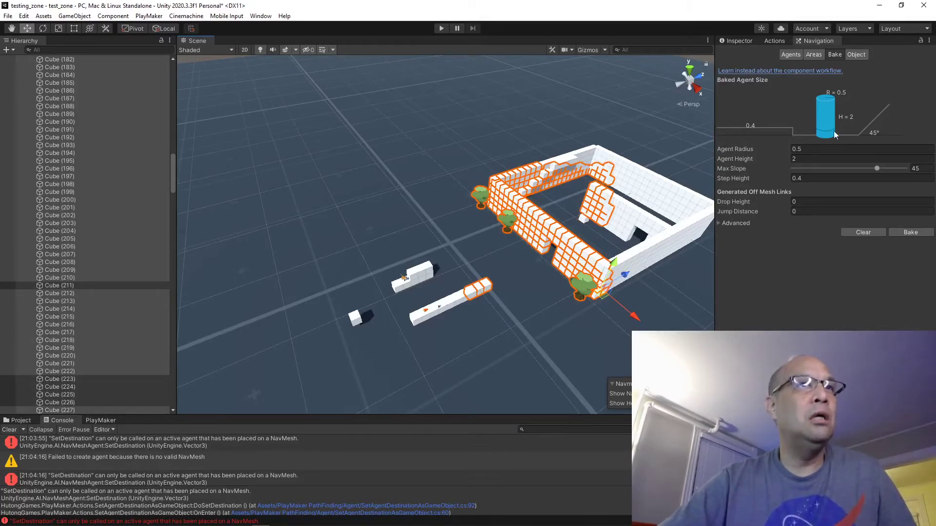
pyautogui.click(857, 55)
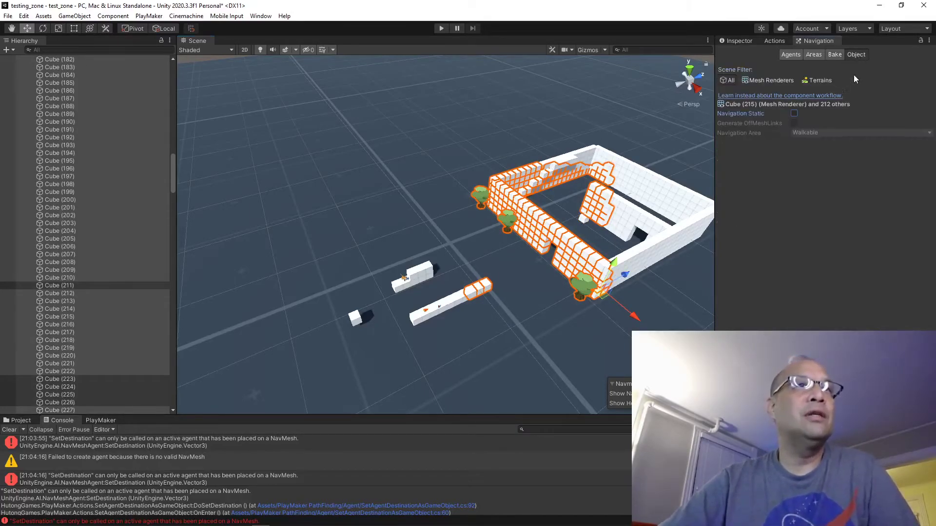
pyautogui.click(794, 114)
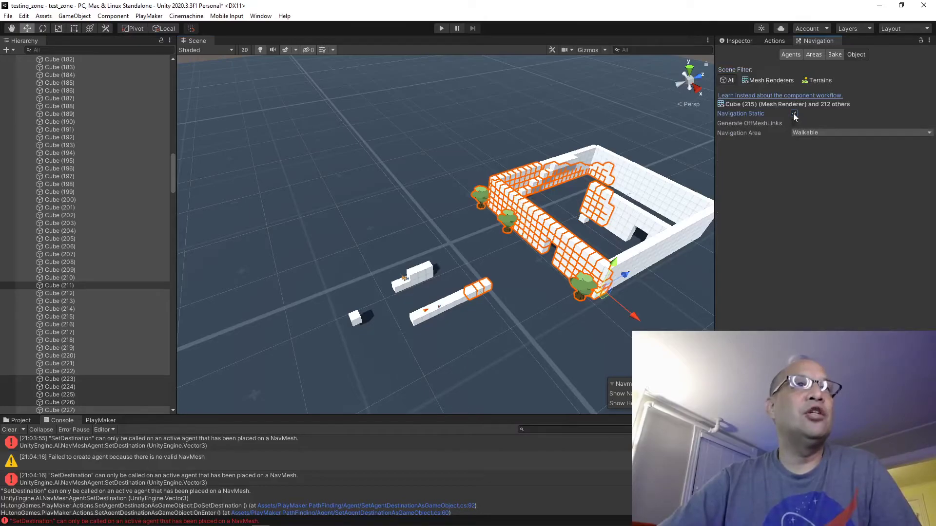
pyautogui.click(835, 54)
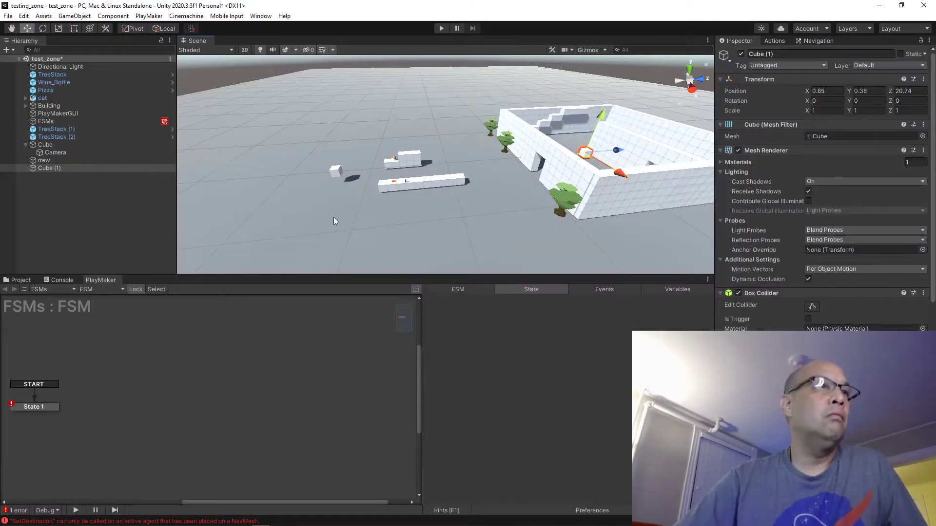
# Step: Check the rrew plane's navigation settings, rebake the NavMesh, and select the FSMs object
pyautogui.click(360, 248)
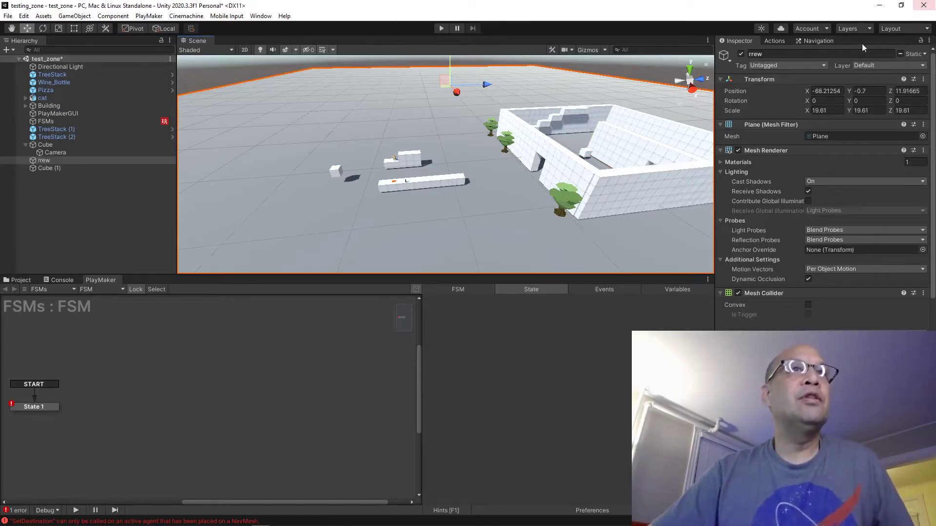
pyautogui.click(815, 43)
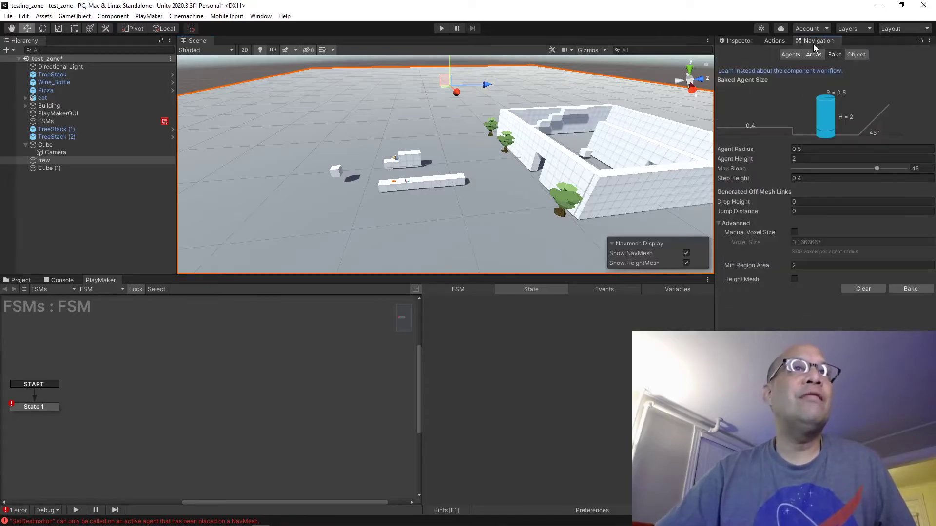
pyautogui.click(856, 55)
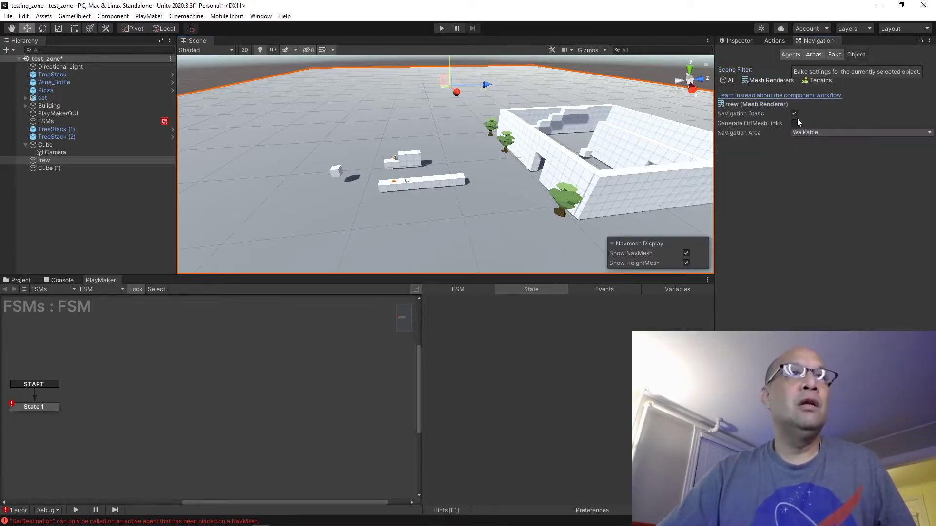
pyautogui.click(835, 54)
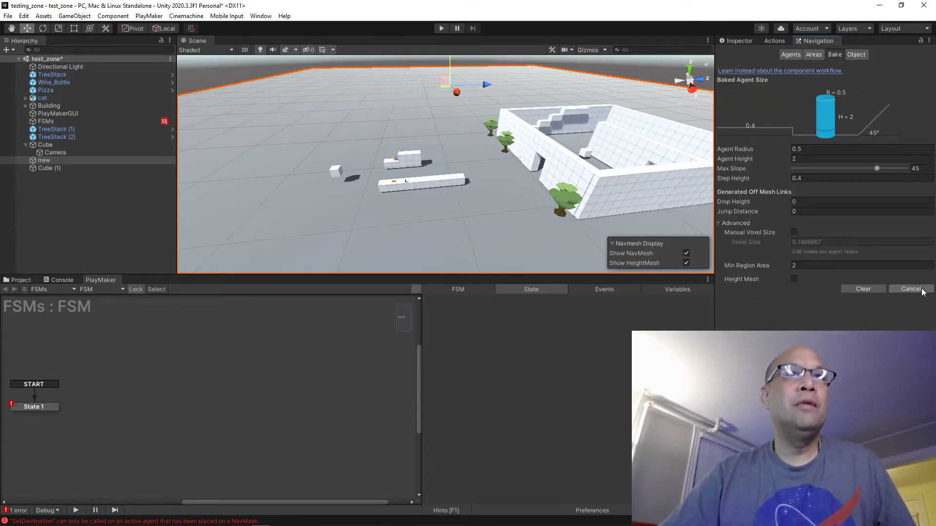
pyautogui.click(910, 289)
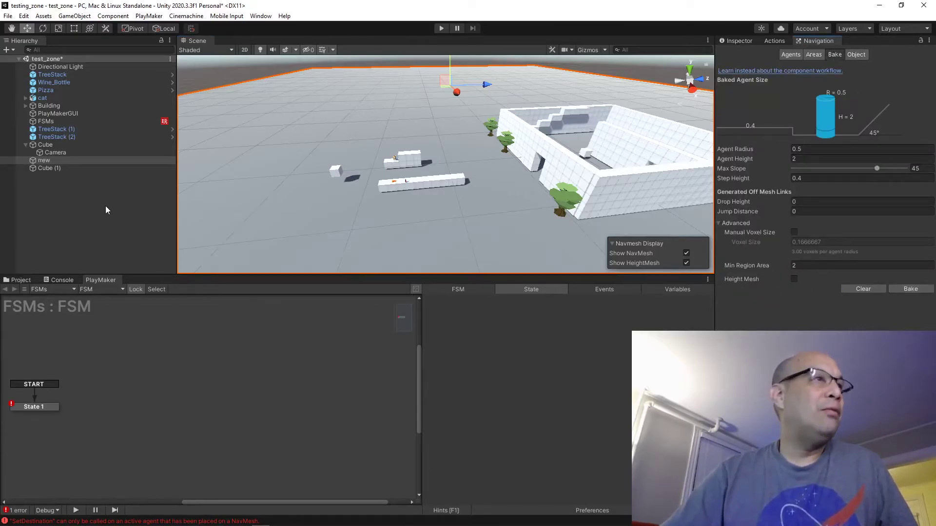
pyautogui.click(54, 121)
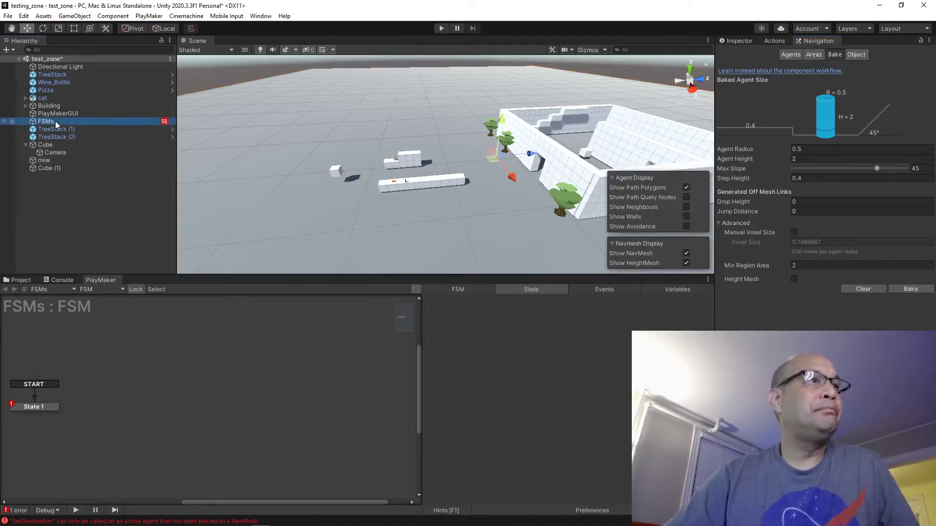
# Step: Rename the inner cube Cube (1) to 'destination'
pyautogui.click(774, 42)
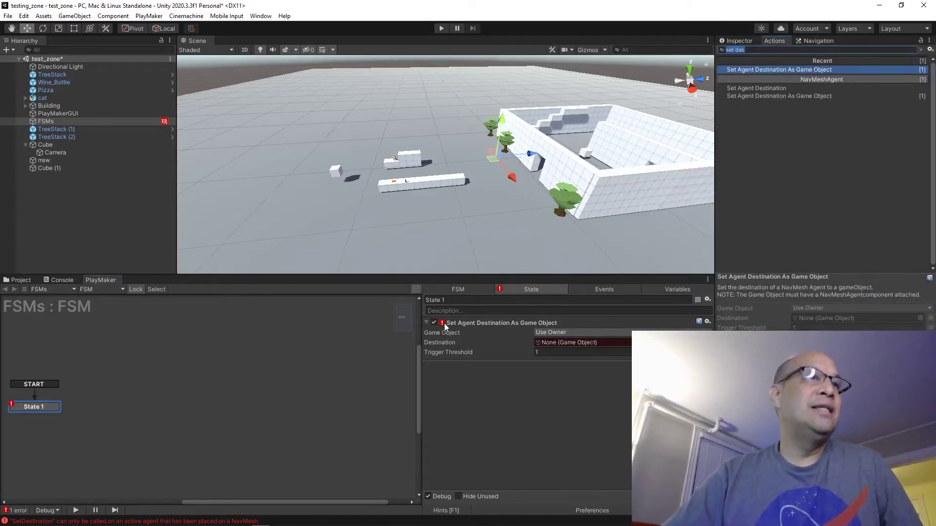
pyautogui.click(587, 157)
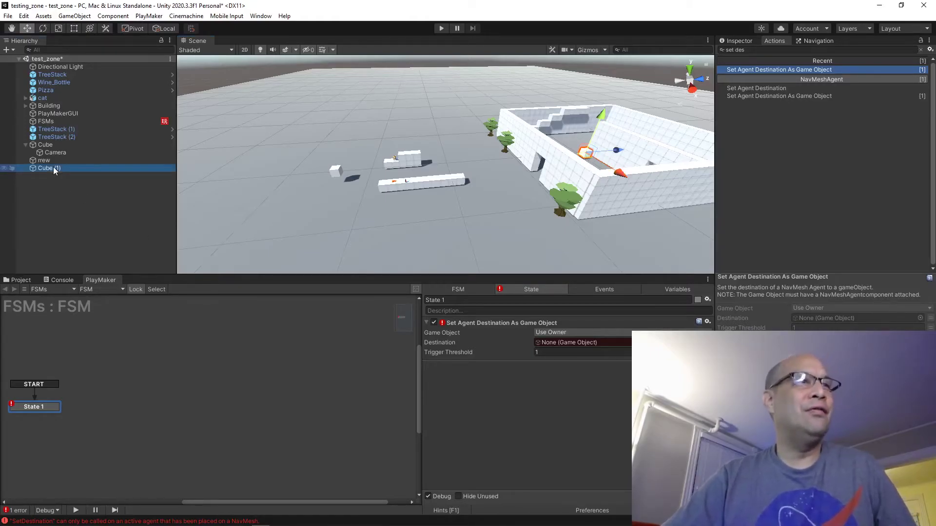
pyautogui.click(89, 168)
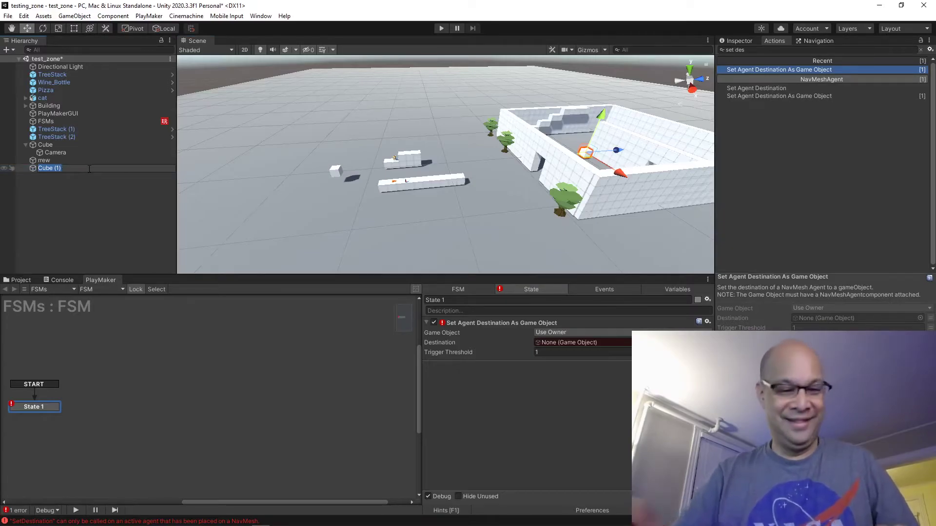
pyautogui.write('destination')
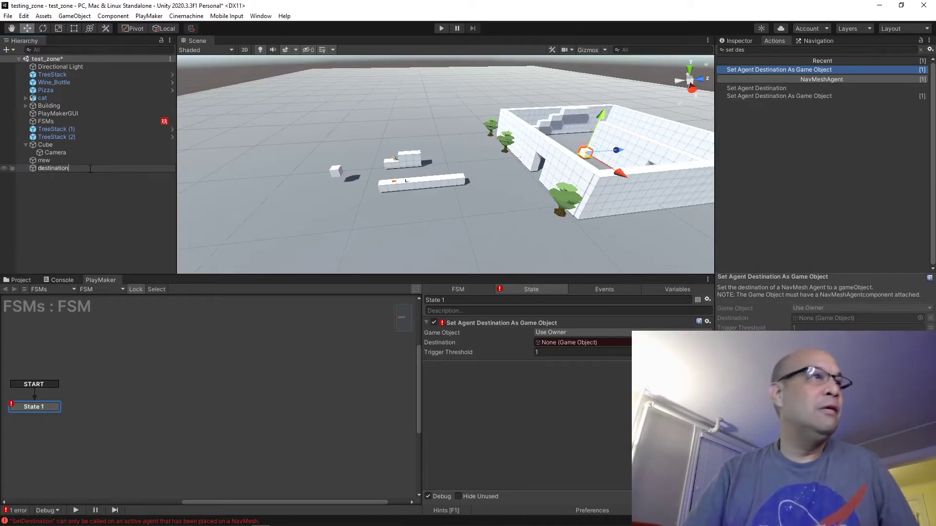
pyautogui.press('Return')
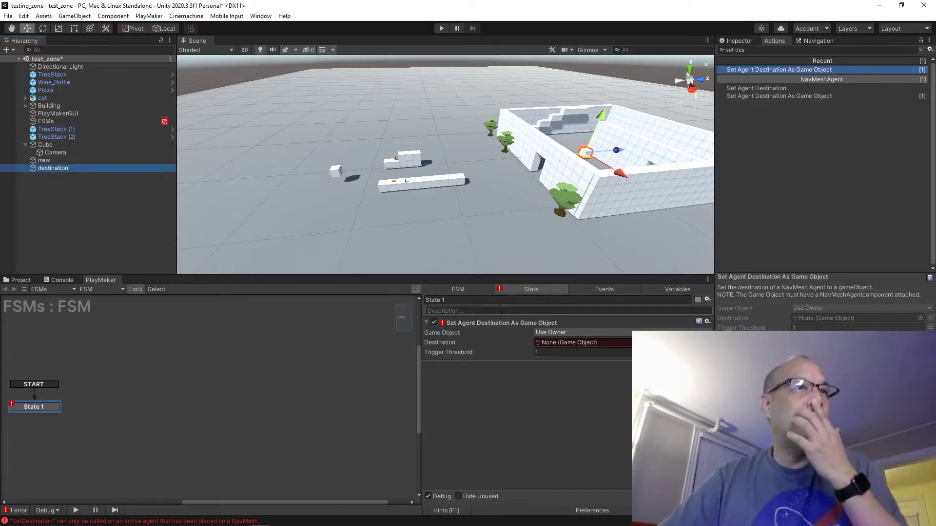
# Step: Target Cube in Set Agent Destination As Game Object and add Cube's required NavMeshAgent
pyautogui.click(599, 324)
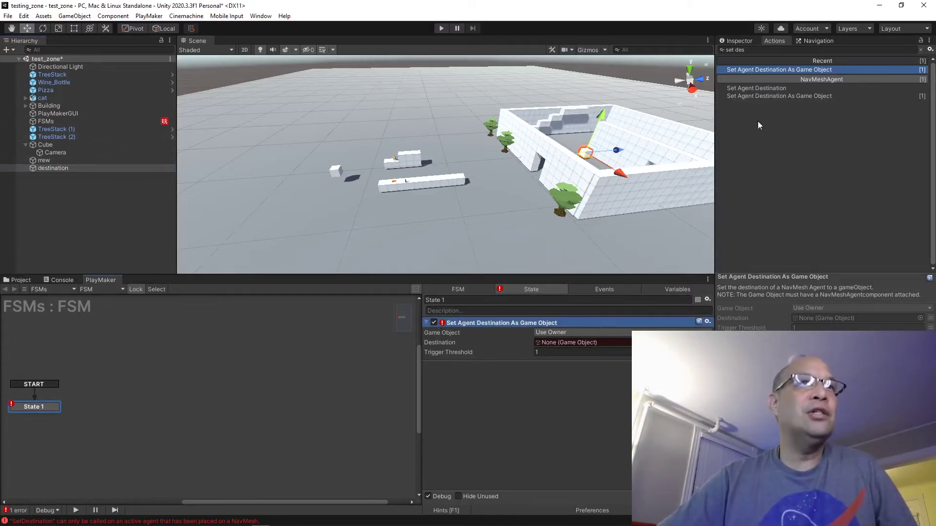
pyautogui.click(568, 333)
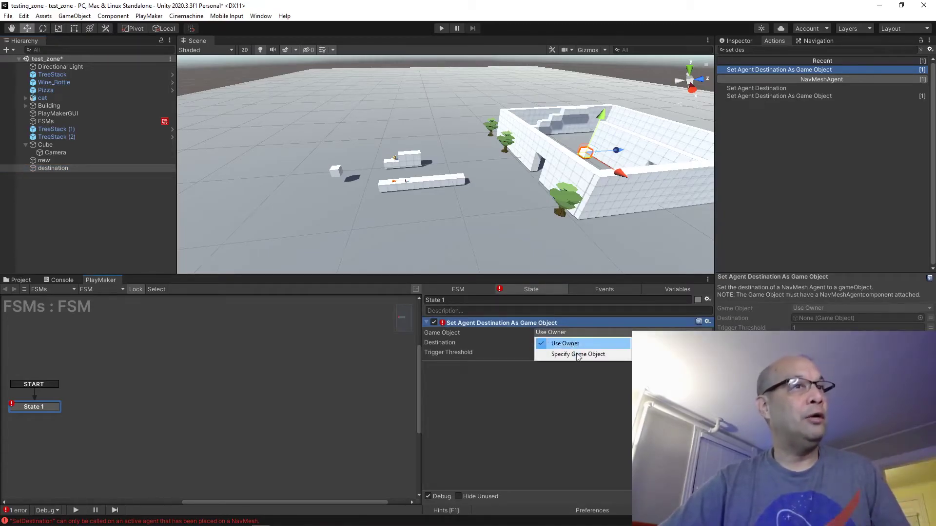
pyautogui.click(577, 355)
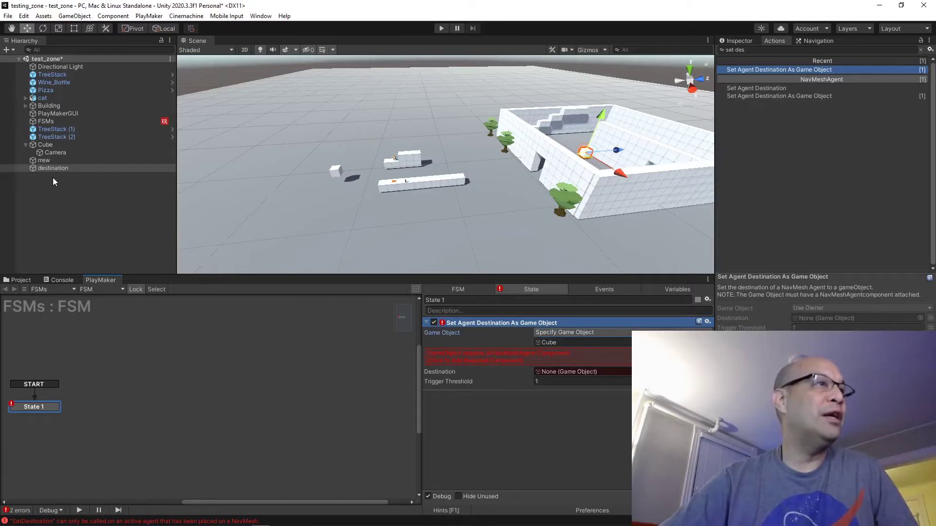
pyautogui.click(45, 160)
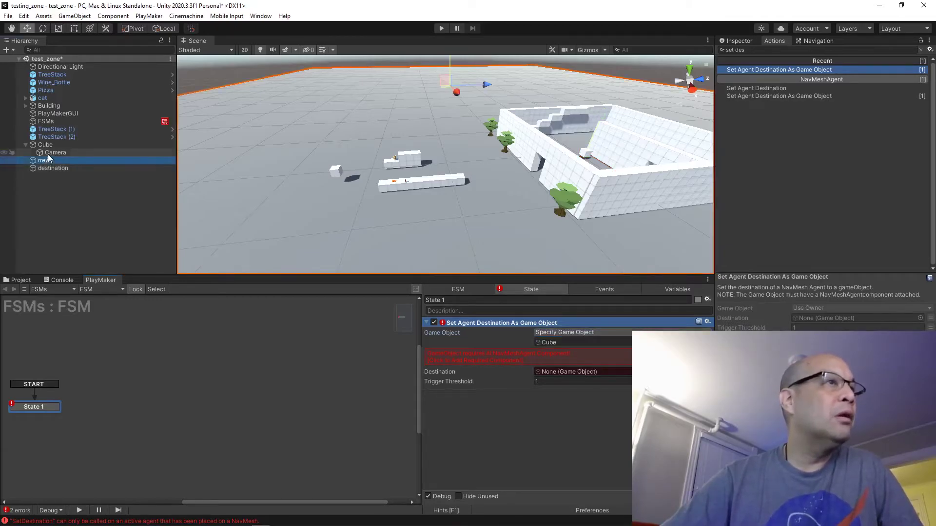
pyautogui.click(45, 145)
pyautogui.click(464, 343)
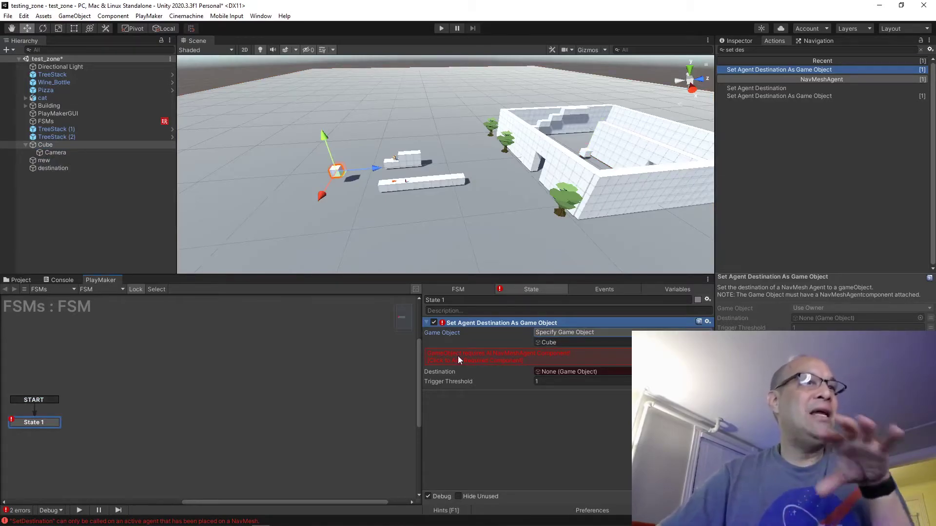
pyautogui.click(510, 361)
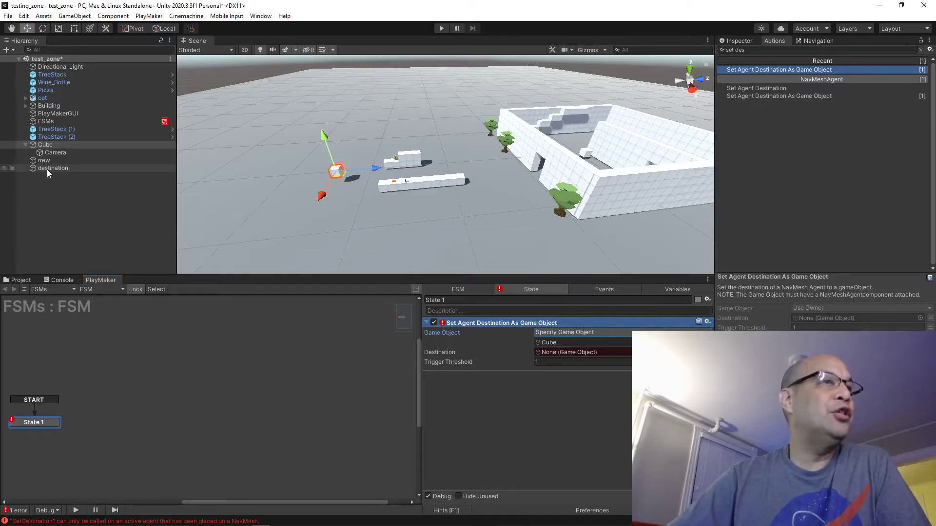
# Step: Assign destination as the action's Destination and run the game
pyautogui.moveTo(46, 169); pyautogui.dragTo(411, 347)
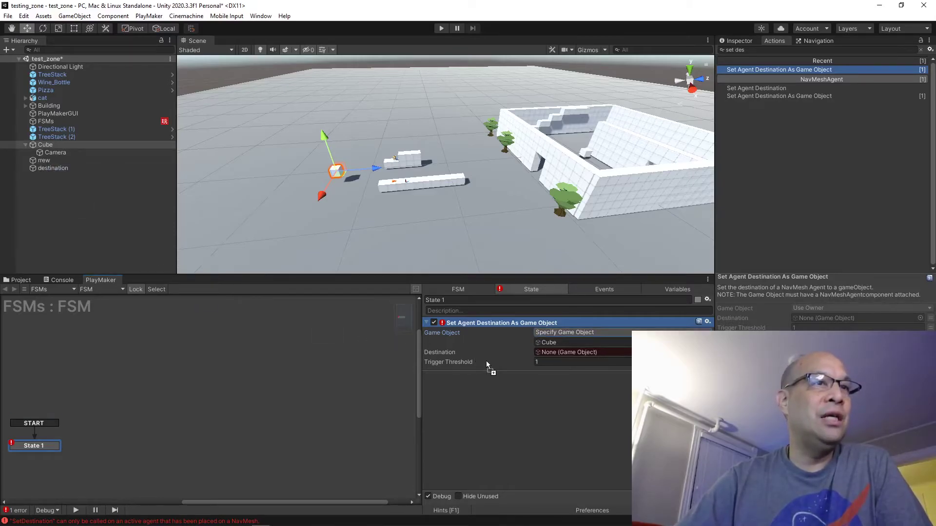
pyautogui.moveTo(555, 359); pyautogui.dragTo(570, 351)
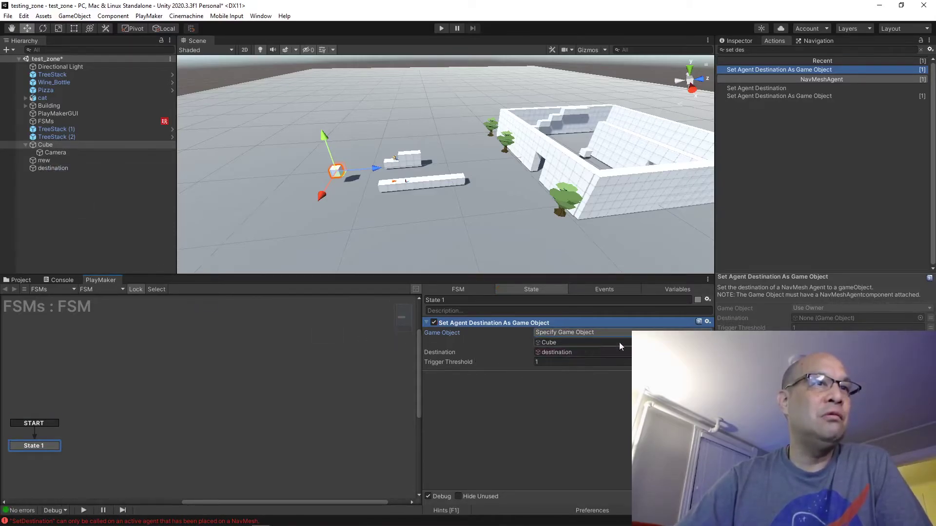
pyautogui.click(440, 28)
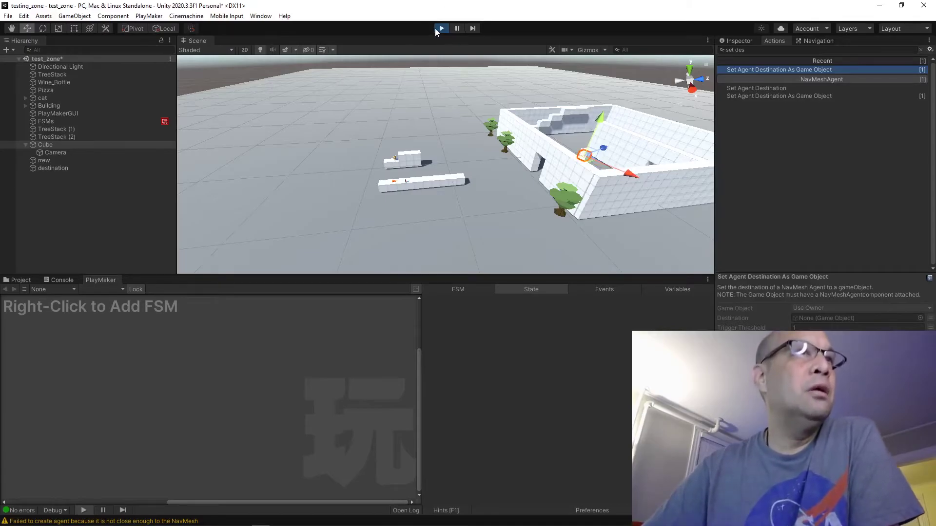
# Step: Stop the game and move the destination out of the walls, near the slabs
pyautogui.click(441, 29)
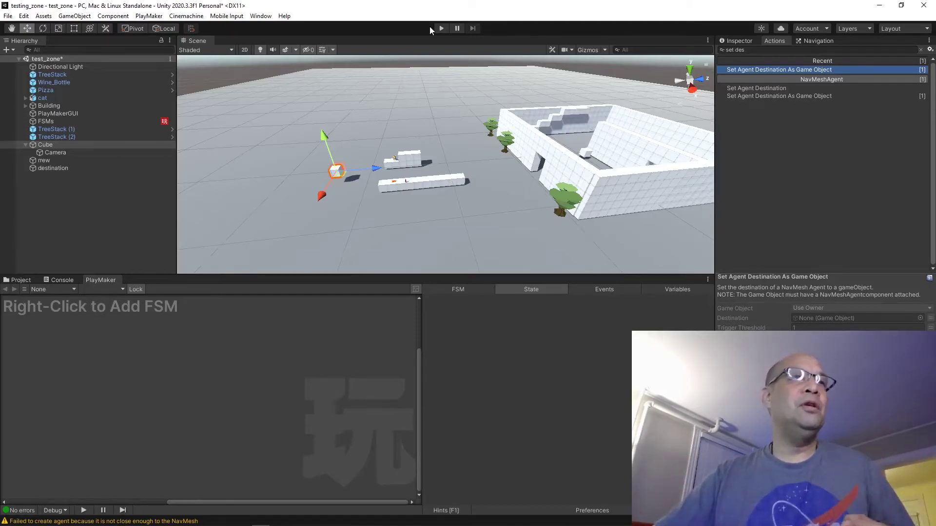
pyautogui.click(589, 156)
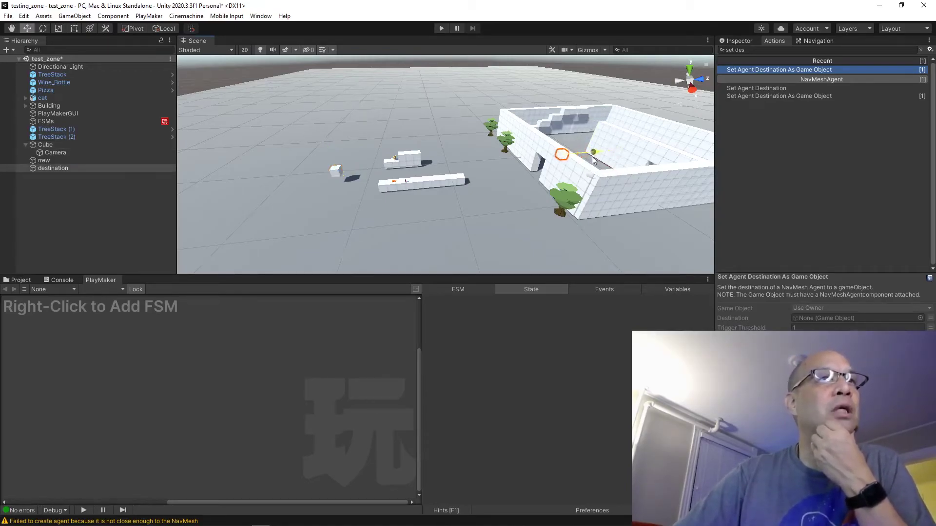
pyautogui.moveTo(592, 157); pyautogui.dragTo(530, 177)
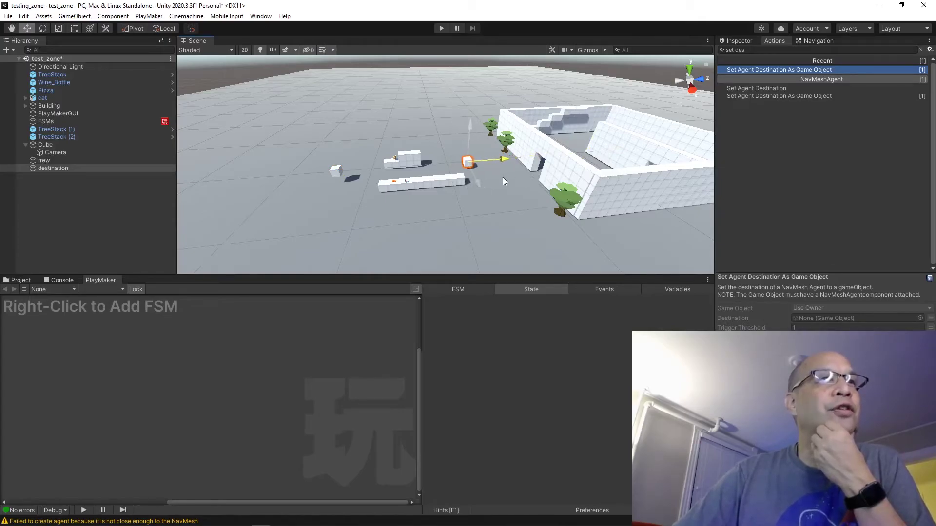
pyautogui.moveTo(510, 171); pyautogui.dragTo(374, 168)
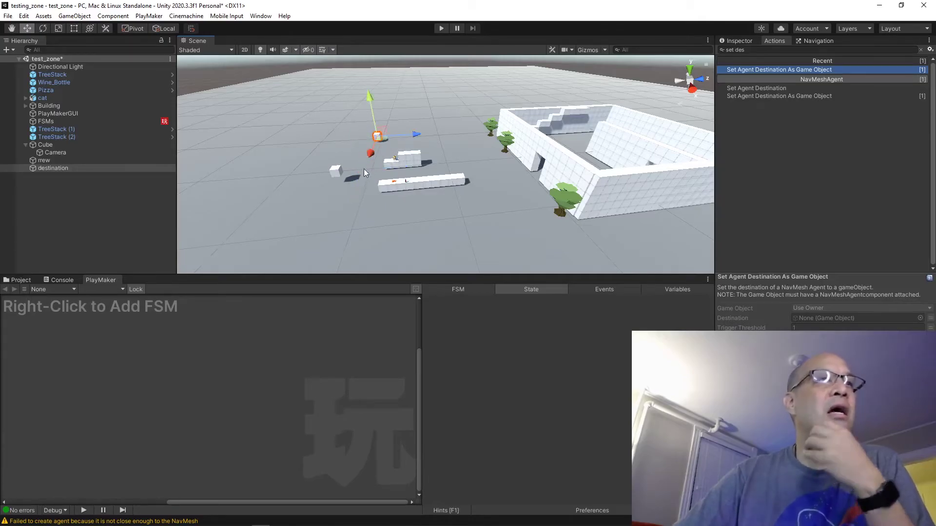
# Step: Reposition the cube agent along Z and X onto open ground, then play
pyautogui.click(337, 172)
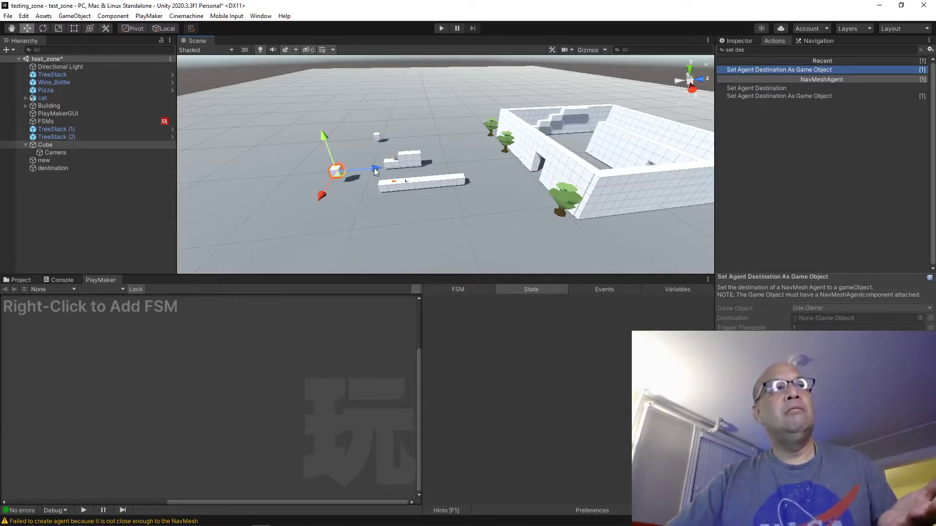
pyautogui.moveTo(375, 170); pyautogui.dragTo(400, 165)
pyautogui.moveTo(355, 197); pyautogui.dragTo(342, 268)
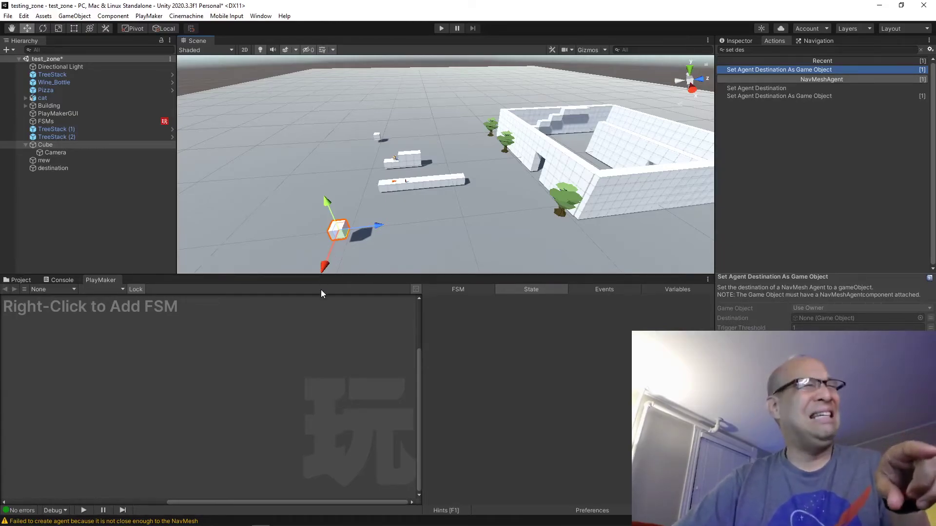
pyautogui.moveTo(323, 271)
pyautogui.mouseDown()
pyautogui.moveTo(346, 163)
pyautogui.moveTo(340, 250)
pyautogui.moveTo(326, 285)
pyautogui.mouseUp()
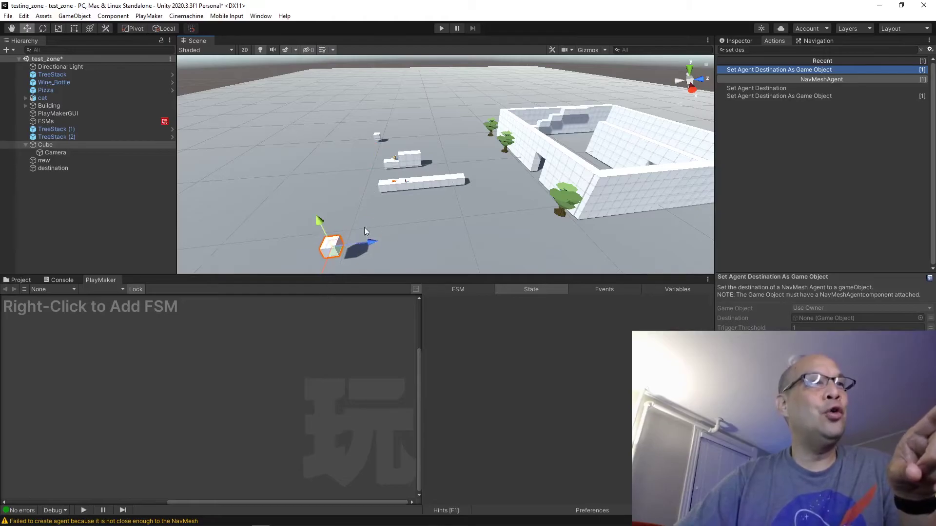
pyautogui.click(440, 28)
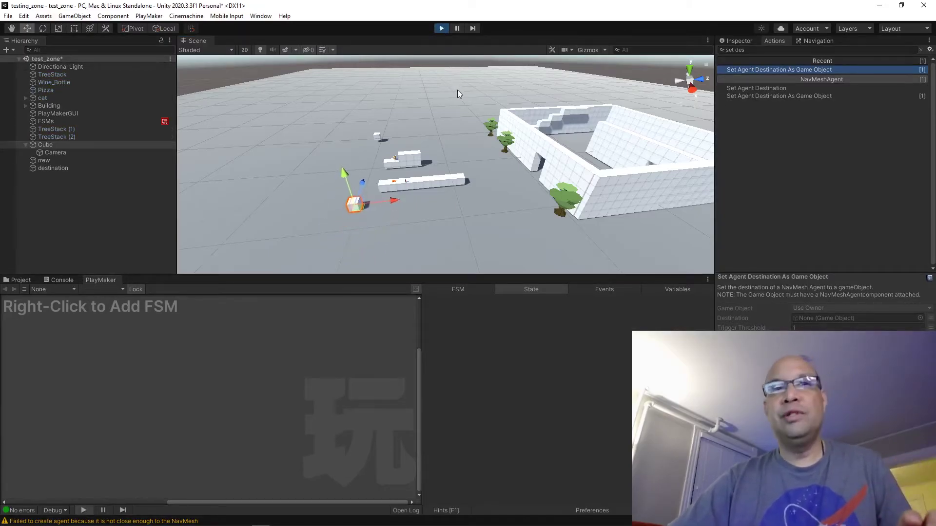
# Step: Rerun the scene to watch the agent, then stop and nudge the cube along Z
pyautogui.click(443, 28)
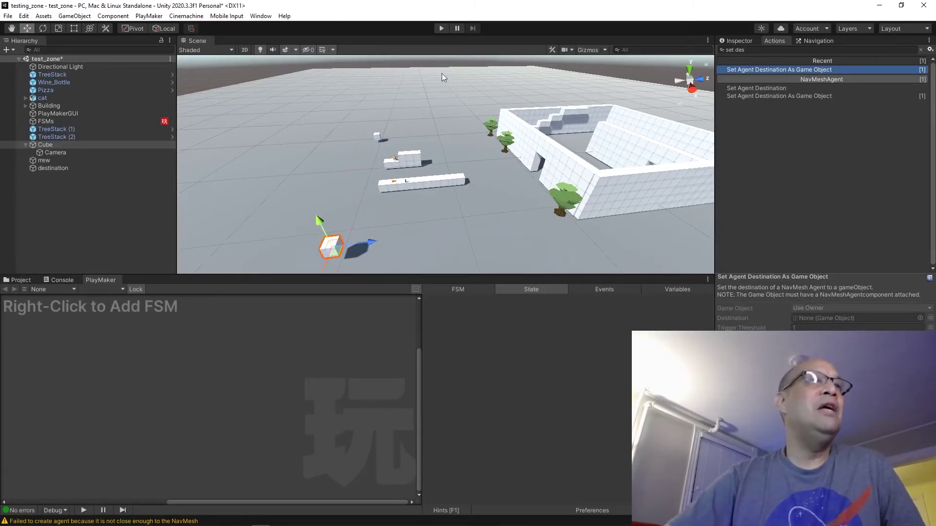
pyautogui.click(442, 29)
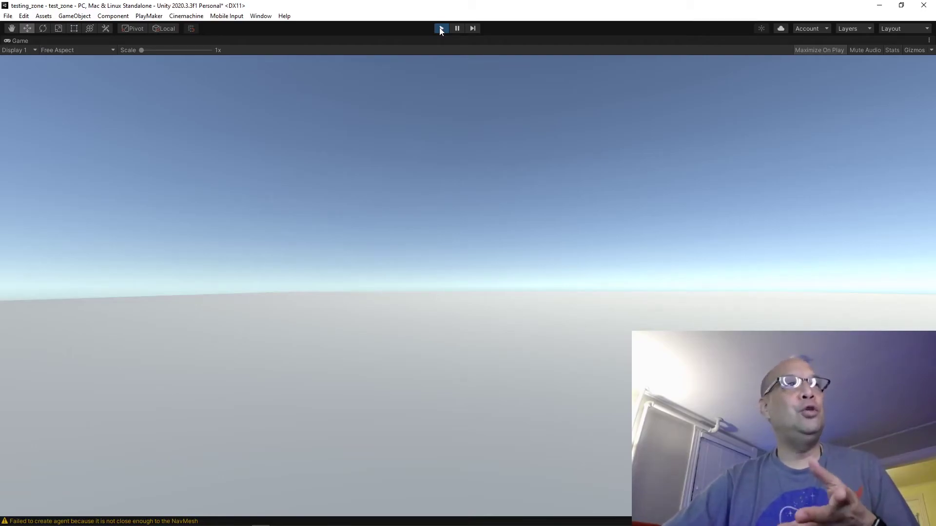
pyautogui.click(440, 28)
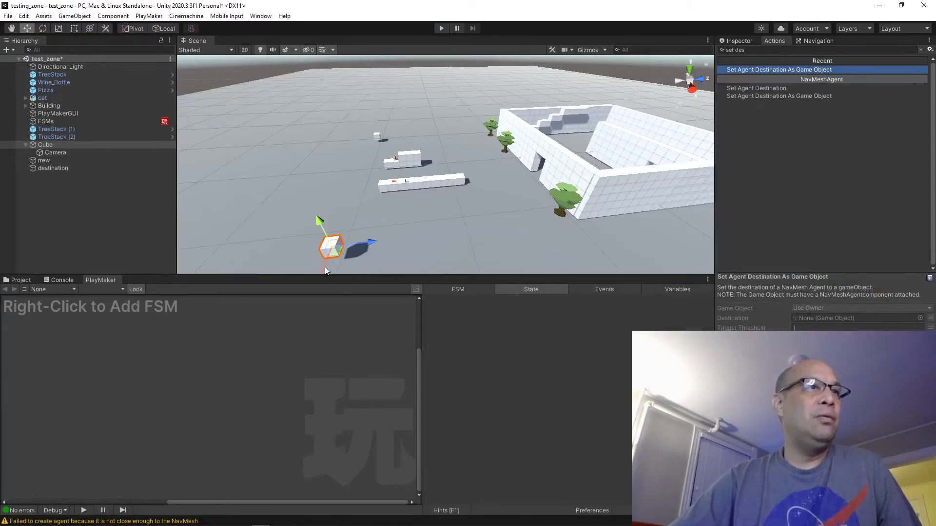
pyautogui.scroll(-2, 351, 252)
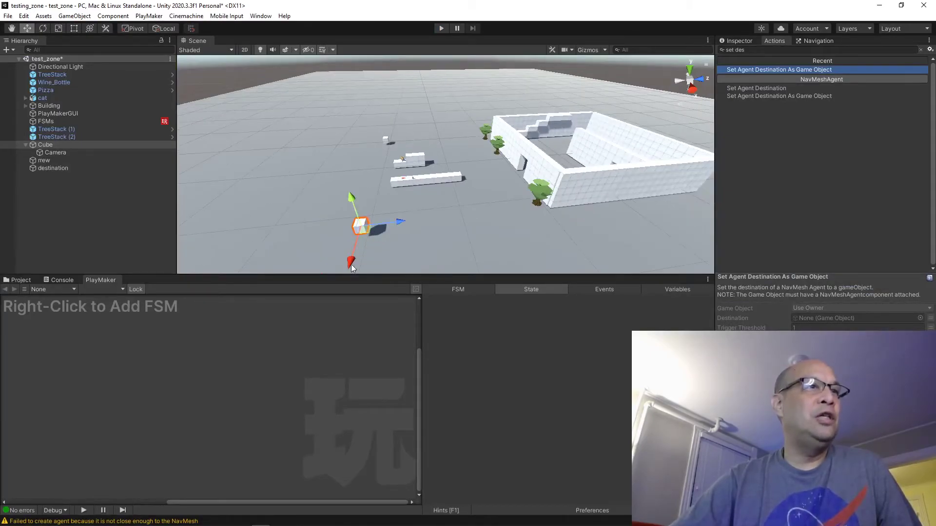
pyautogui.moveTo(352, 266)
pyautogui.mouseDown()
pyautogui.moveTo(355, 252)
pyautogui.moveTo(356, 263)
pyautogui.mouseUp()
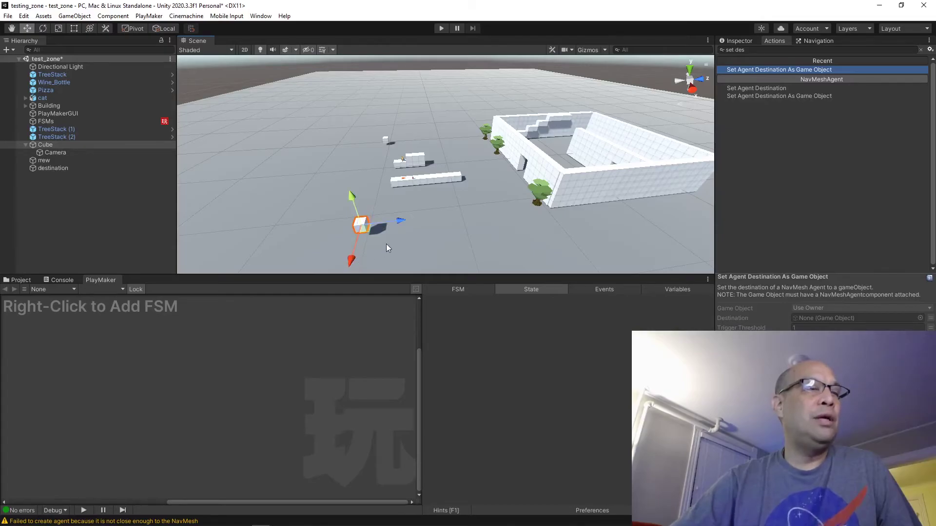
# Step: Rotate the cube's child Camera to a new heading around its Y axis
pyautogui.click(57, 152)
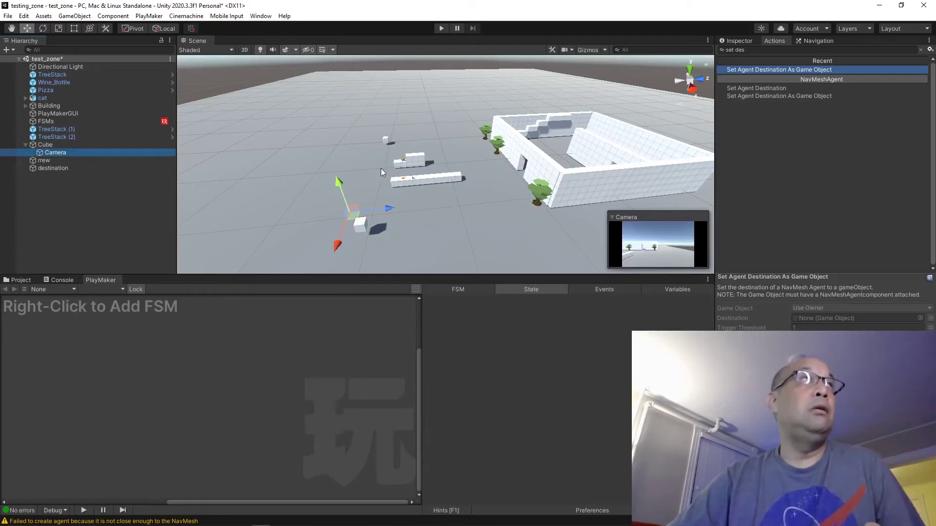
pyautogui.press('e')
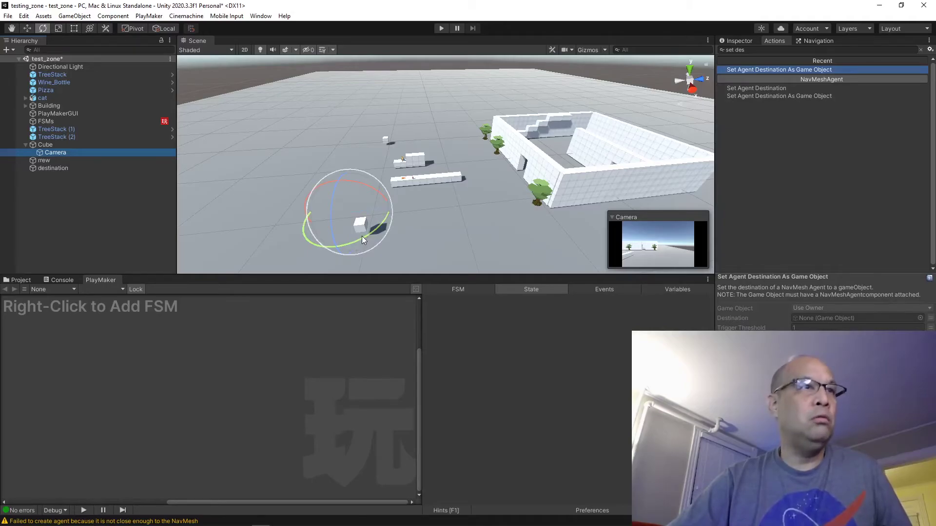
pyautogui.moveTo(362, 236); pyautogui.dragTo(178, 254)
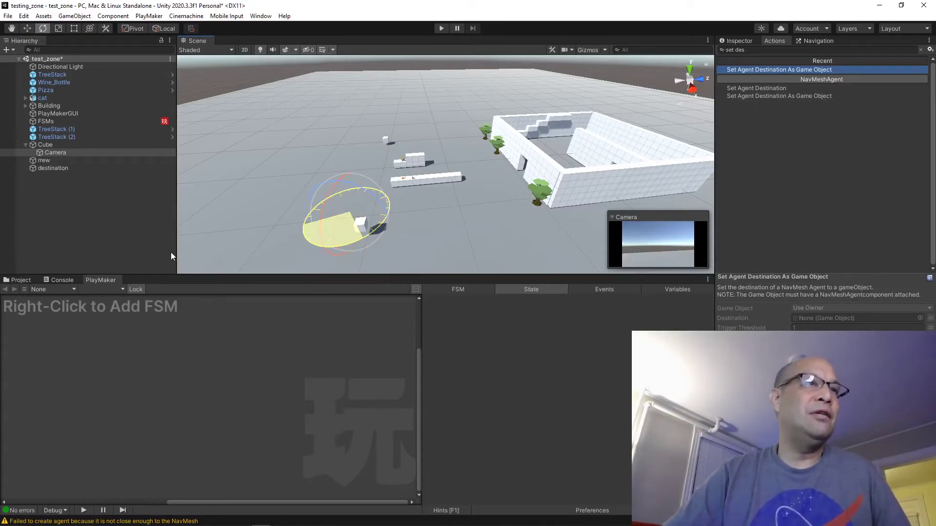
pyautogui.moveTo(171, 254); pyautogui.dragTo(170, 254)
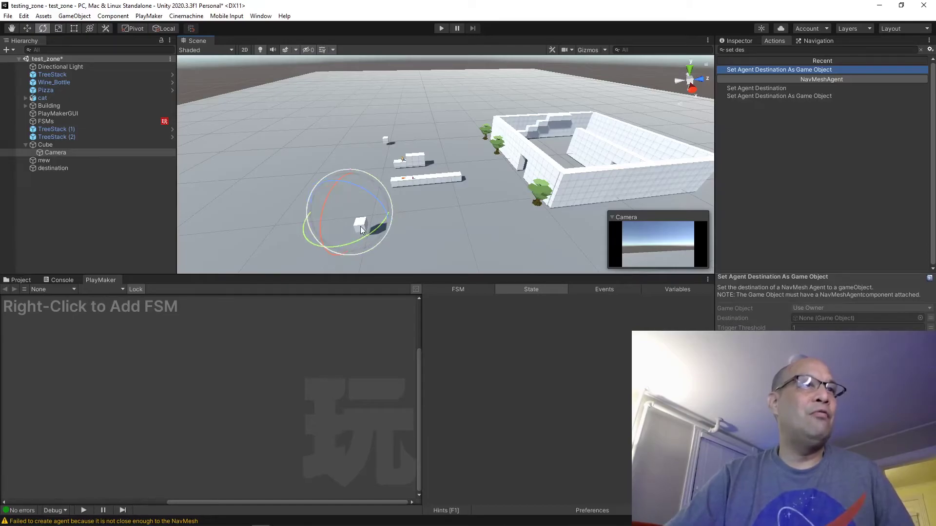
# Step: Turn the cube agent around its Y axis and check the Camera's view
pyautogui.click(54, 145)
pyautogui.moveTo(320, 254); pyautogui.dragTo(319, 254)
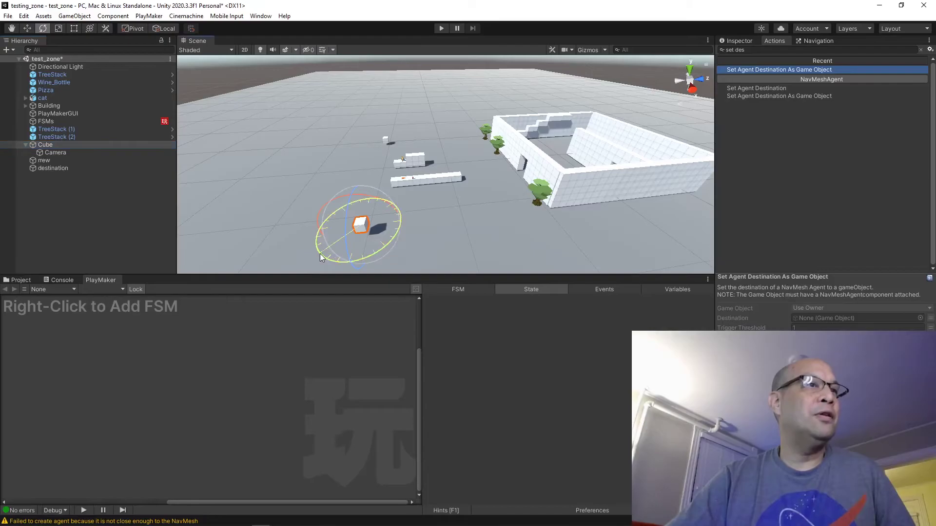
pyautogui.moveTo(402, 265); pyautogui.dragTo(511, 239)
pyautogui.keyDown('alt'); pyautogui.moveTo(459, 218); pyautogui.dragTo(358, 223); pyautogui.keyUp('alt')
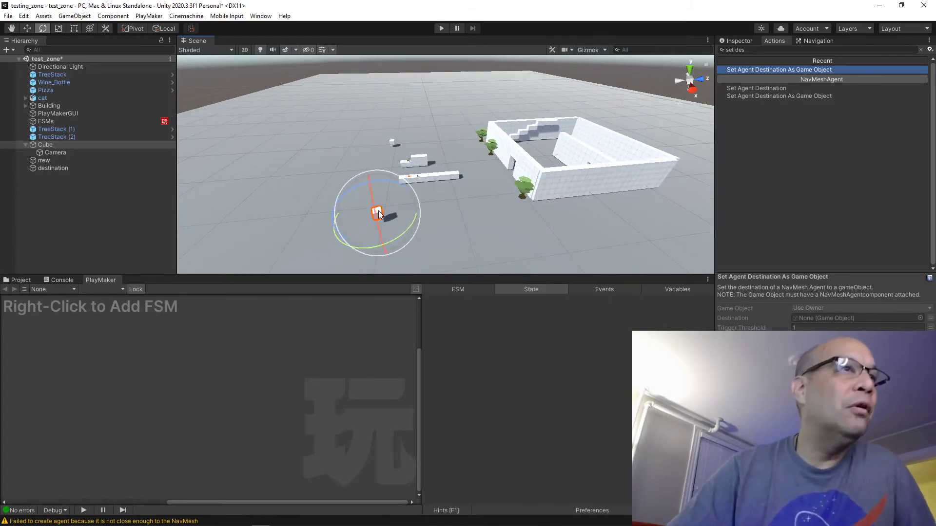
pyautogui.moveTo(390, 238); pyautogui.dragTo(362, 252)
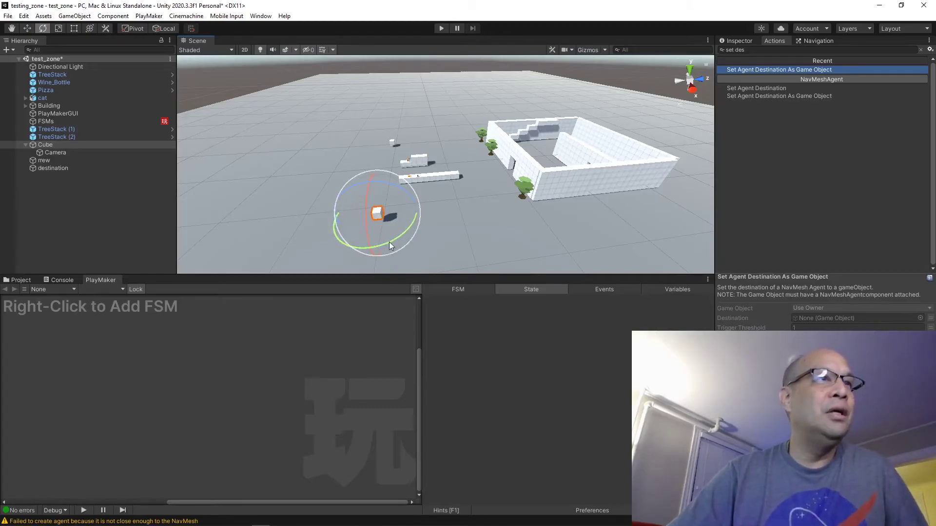
pyautogui.click(49, 152)
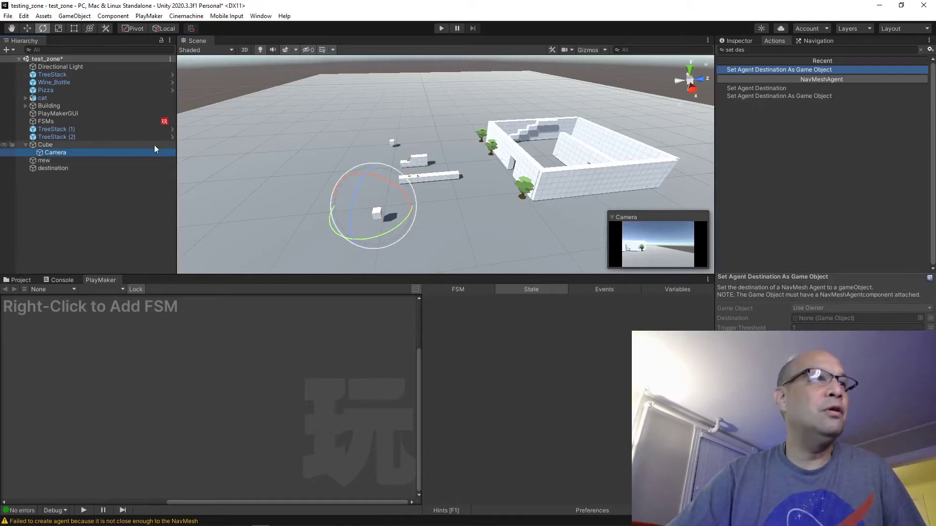
pyautogui.click(45, 145)
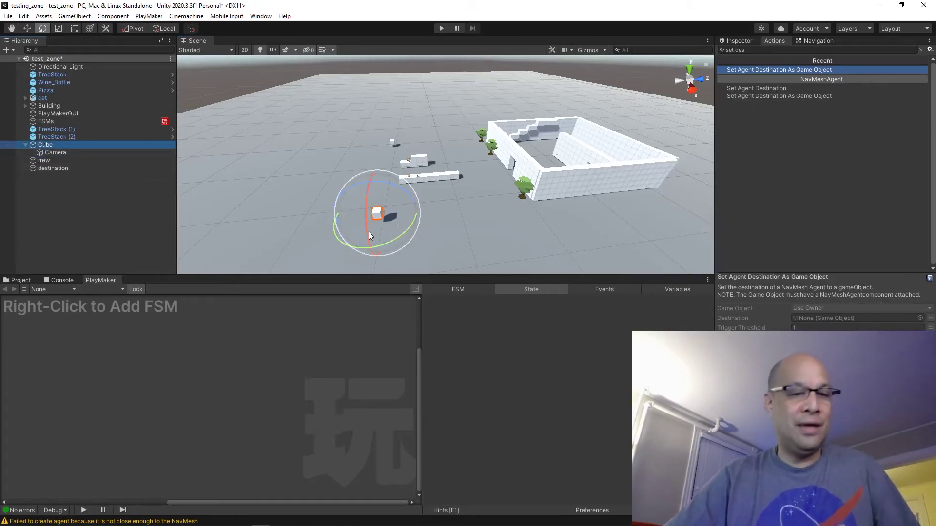
# Step: Move the cube agent into the foreground and the destination farther back along X
pyautogui.press('w')
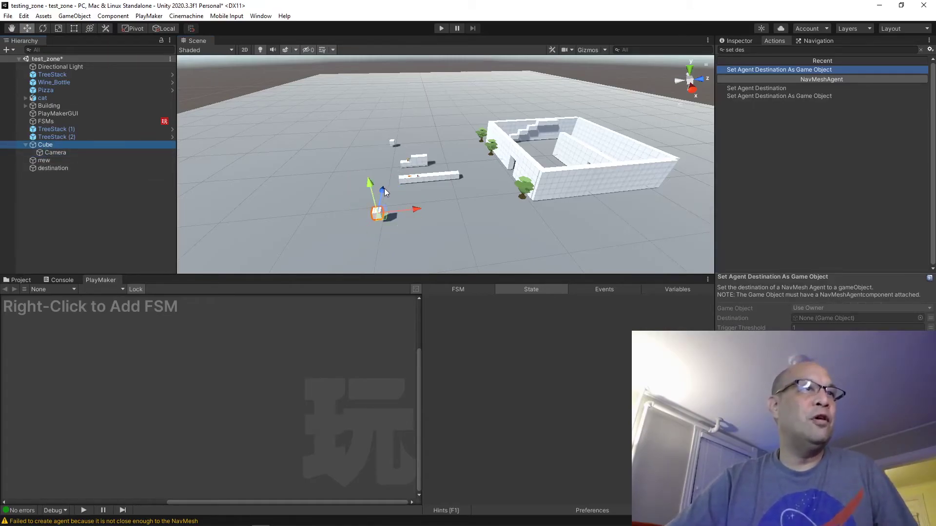
pyautogui.moveTo(387, 190); pyautogui.dragTo(373, 242)
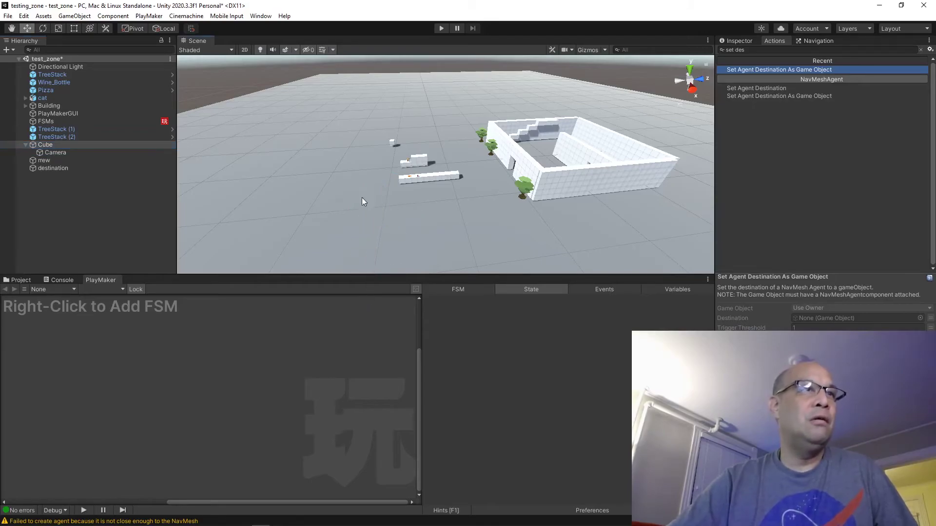
pyautogui.click(391, 144)
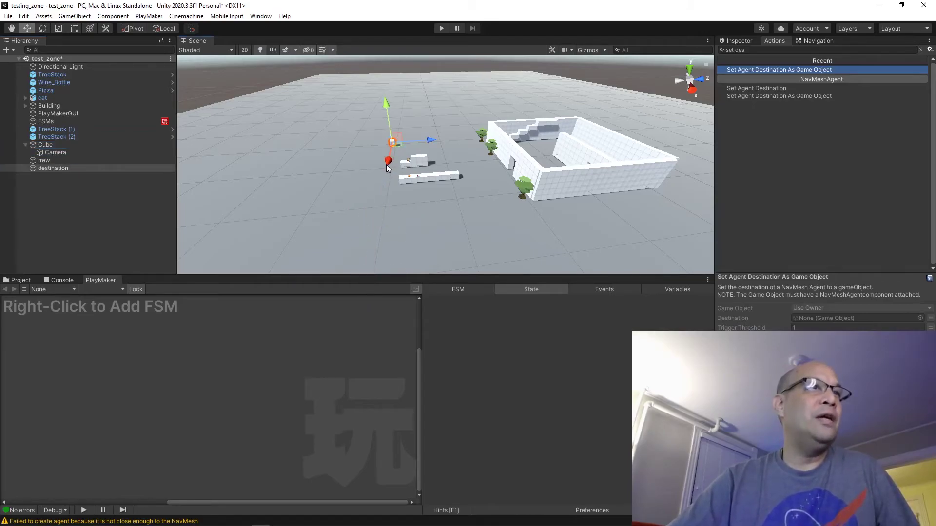
pyautogui.moveTo(388, 168); pyautogui.dragTo(388, 134)
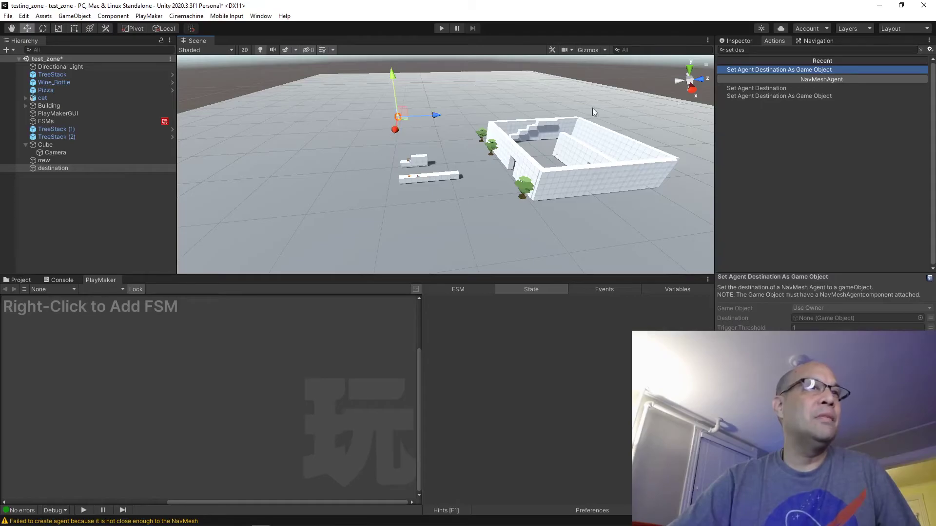
# Step: Test-run the scene, then stop it and zoom the Scene view
pyautogui.click(441, 28)
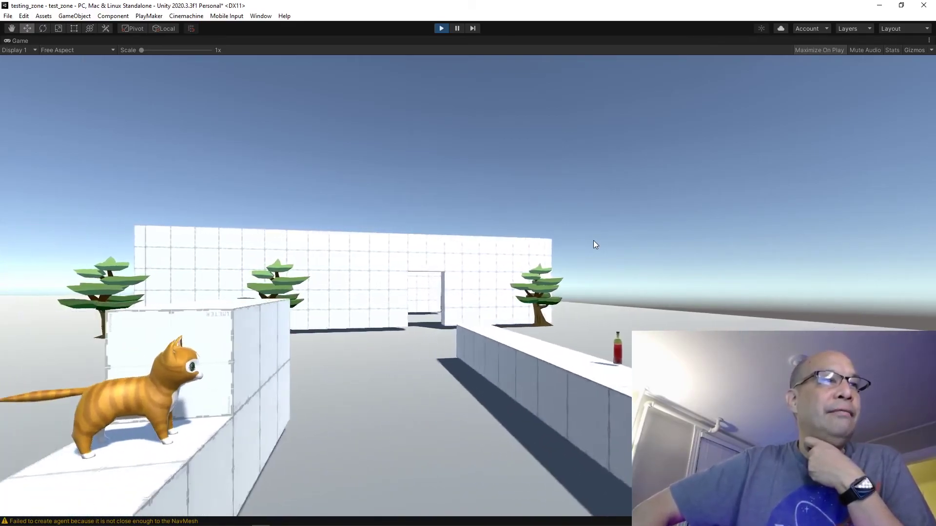
pyautogui.click(441, 28)
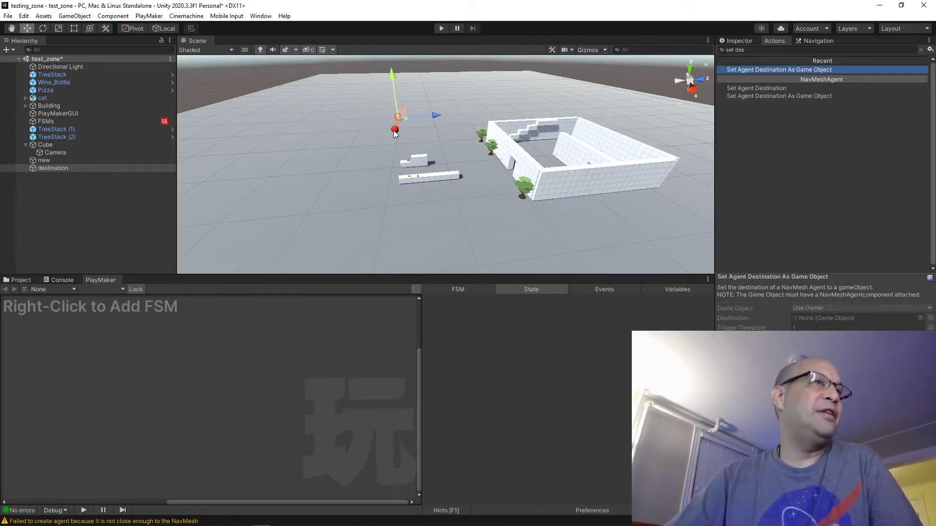
pyautogui.scroll(-3, 385, 209)
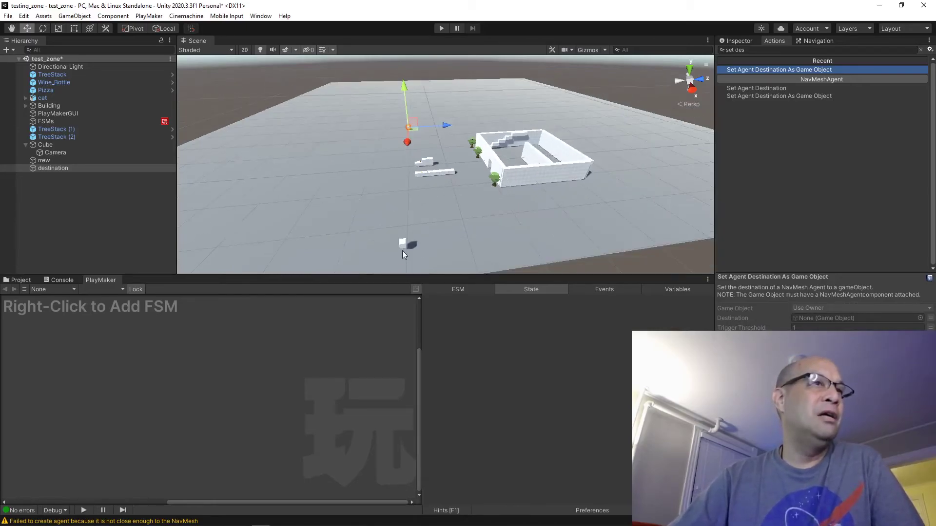
# Step: Select the Camera under the cube agent and add a new PlayMaker FSM to it
pyautogui.click(405, 245)
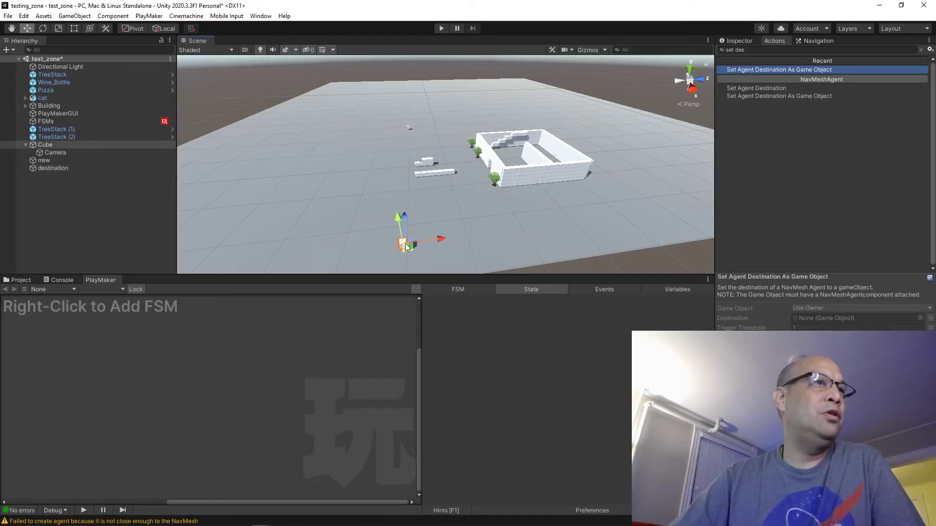
pyautogui.click(61, 154)
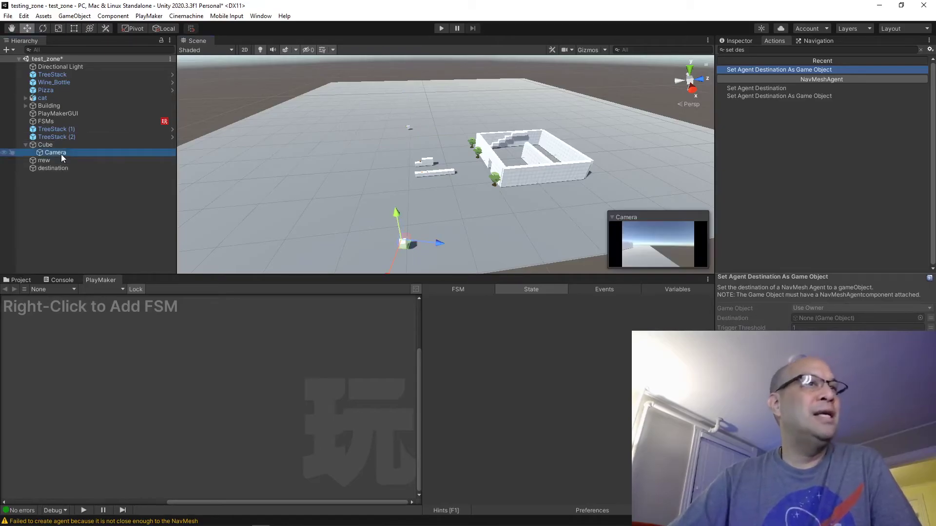
pyautogui.rightClick(118, 360)
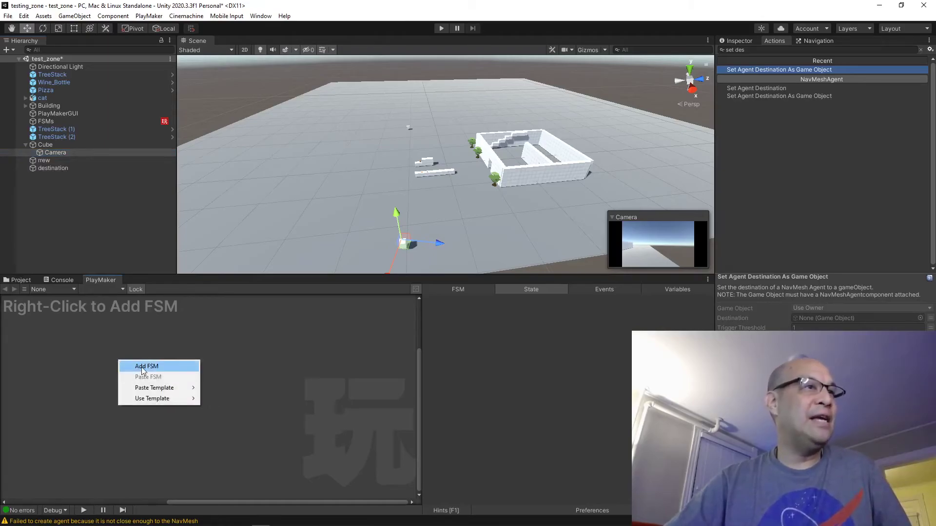
pyautogui.click(142, 367)
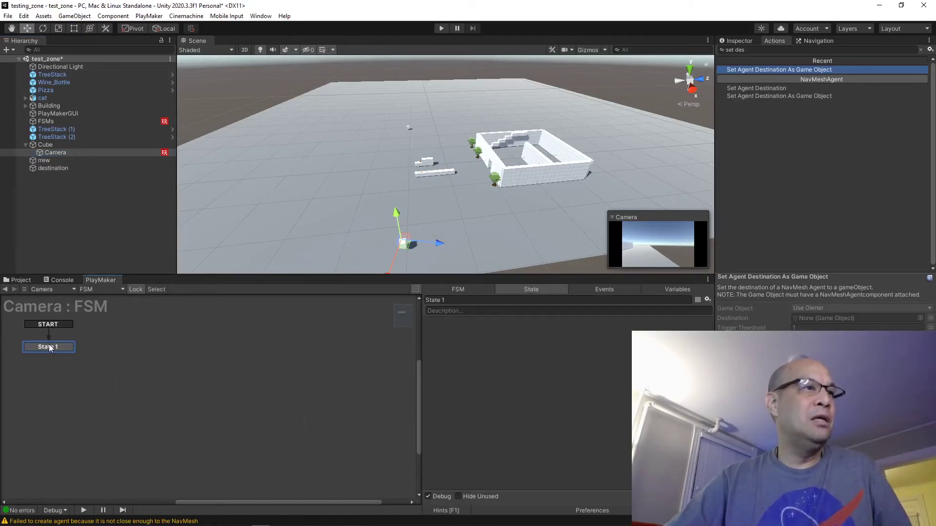
# Step: Search the actions for 'rotate' and add the Rotate action to State 1
pyautogui.click(762, 51)
pyautogui.write('rota')
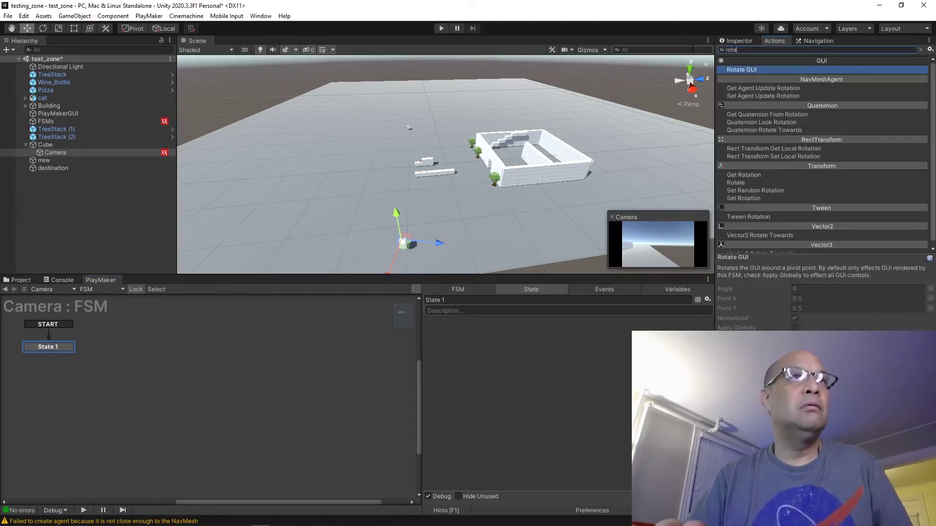
pyautogui.press('BackSpace')
pyautogui.press('BackSpace')
pyautogui.write('ta')
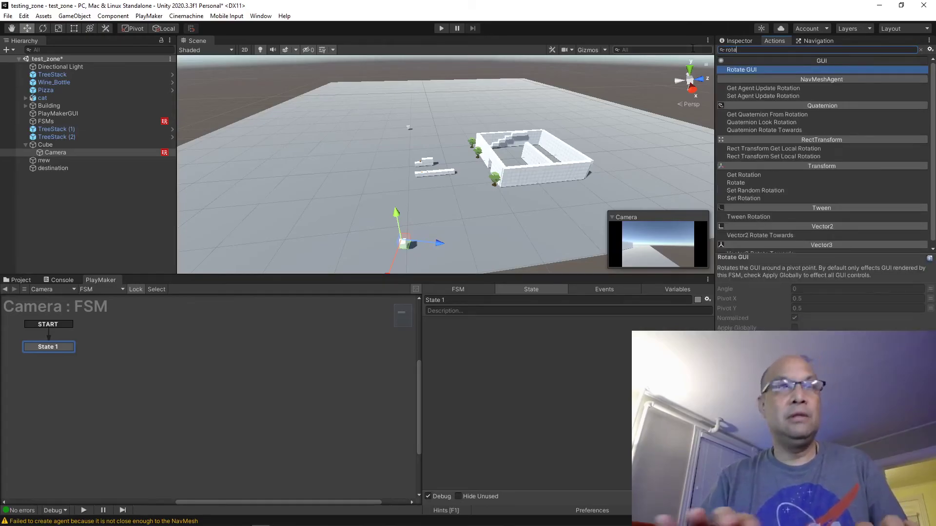
pyautogui.write('te')
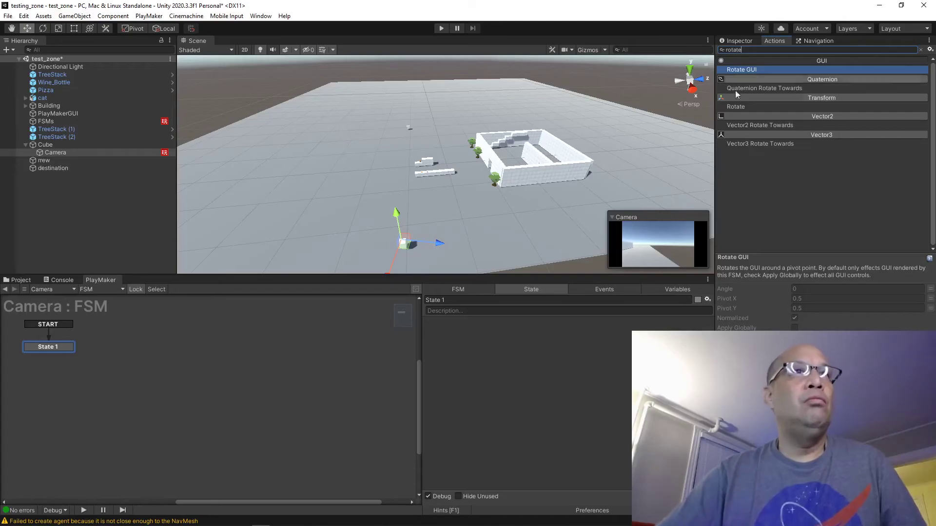
pyautogui.doubleClick(738, 107)
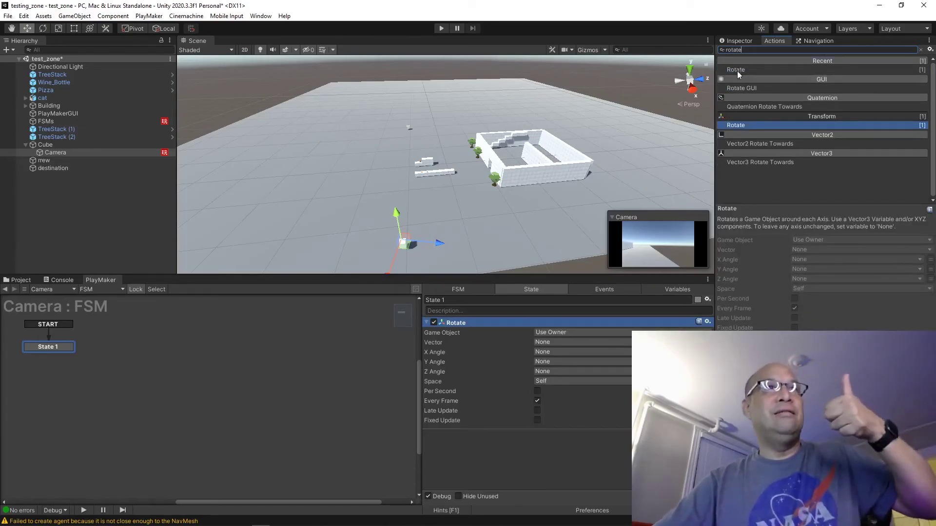
# Step: Set the Rotate action's Game Object to Specify Game Object, assigning the Camera
pyautogui.click(734, 40)
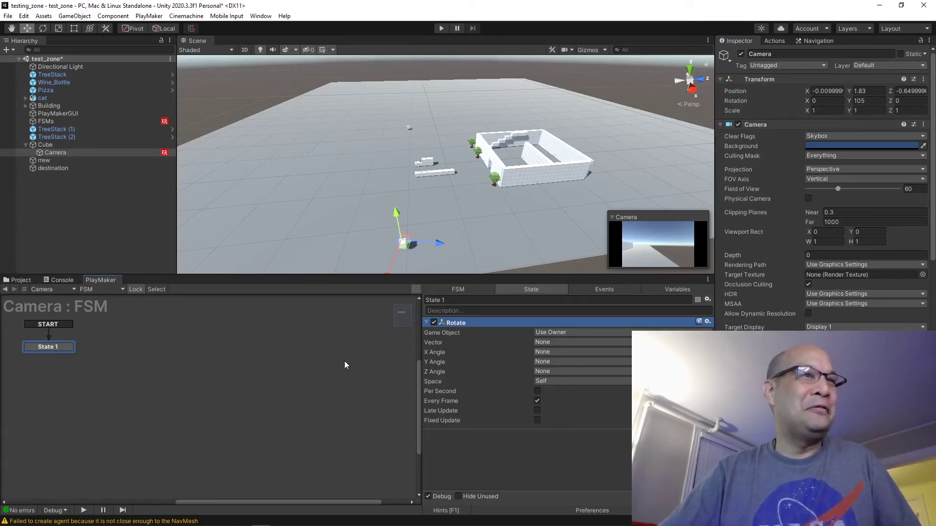
pyautogui.click(570, 334)
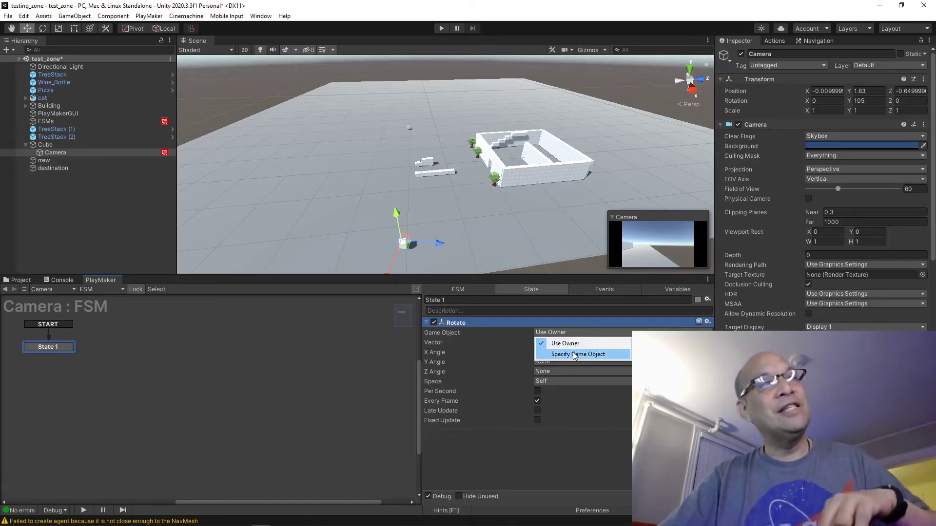
pyautogui.click(575, 355)
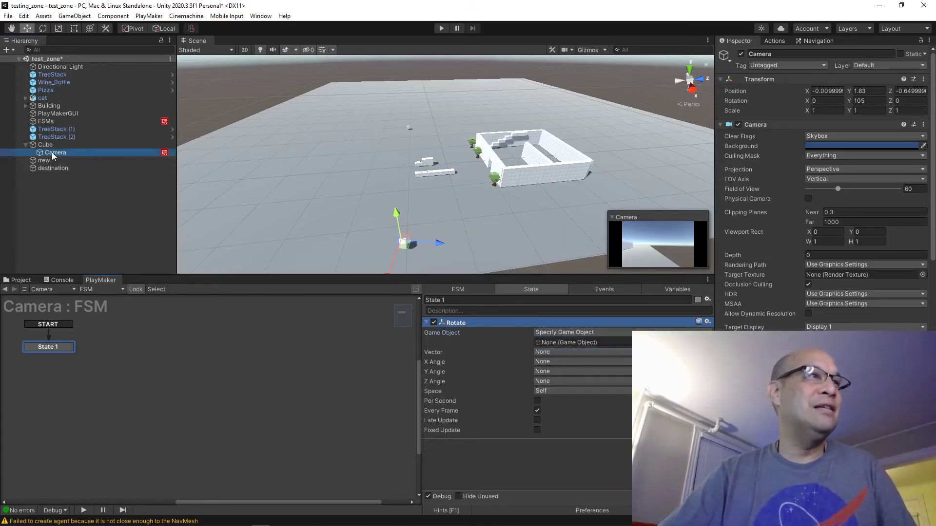
pyautogui.moveTo(52, 152); pyautogui.dragTo(610, 341)
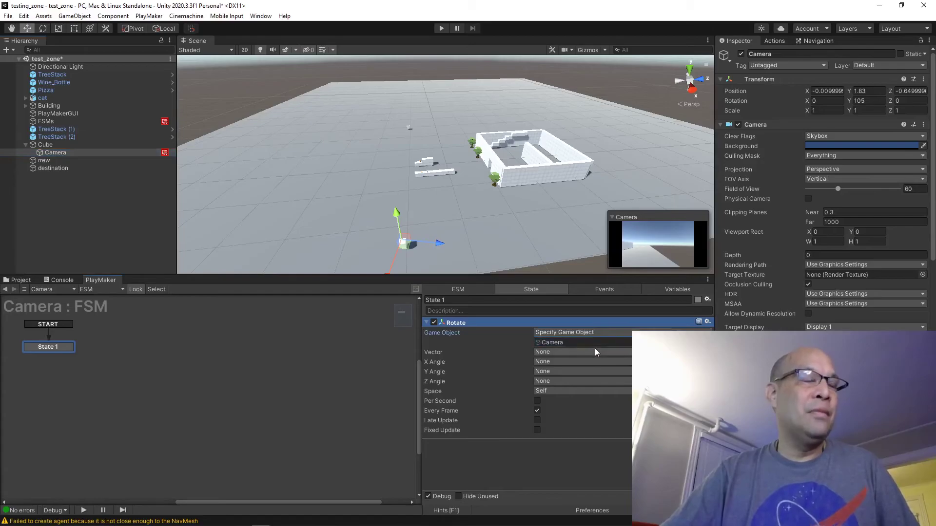
# Step: Switch Z Angle to a plain number and set it to 45
pyautogui.click(562, 382)
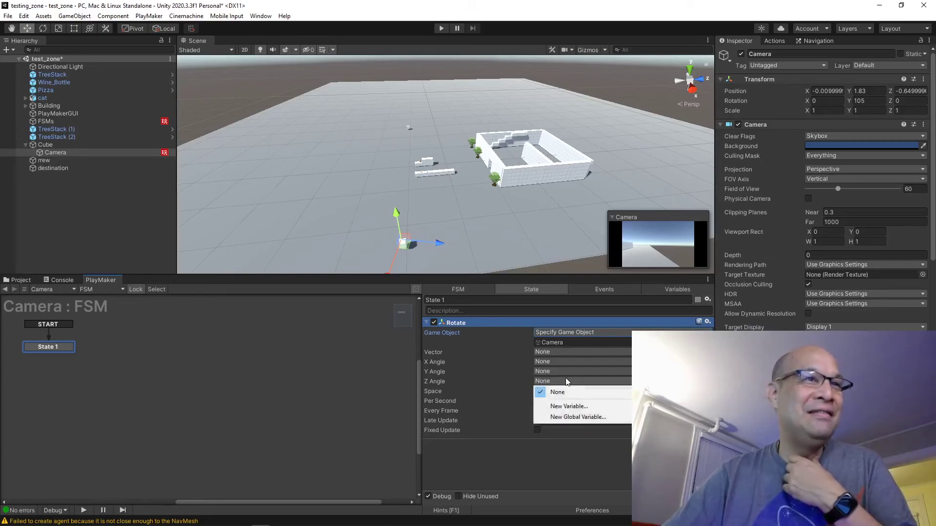
pyautogui.click(566, 381)
pyautogui.click(565, 381)
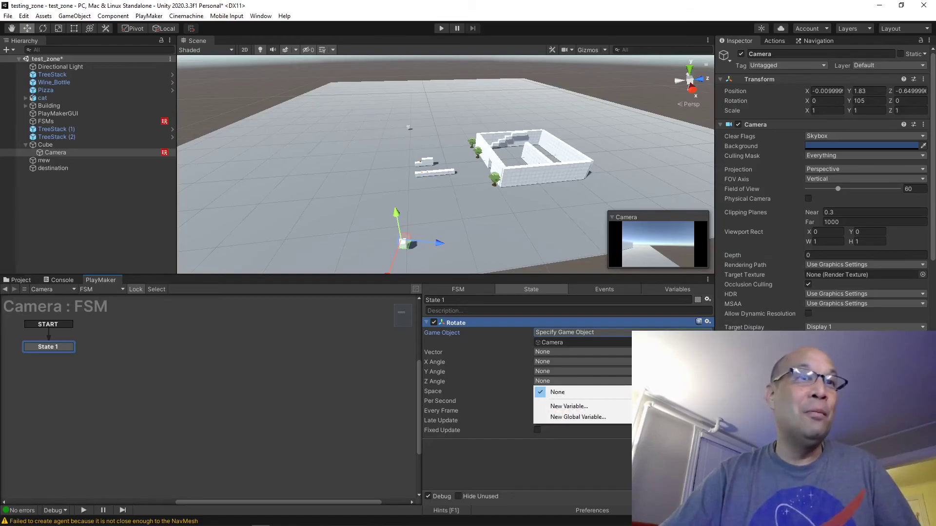
pyautogui.click(702, 382)
pyautogui.click(565, 382)
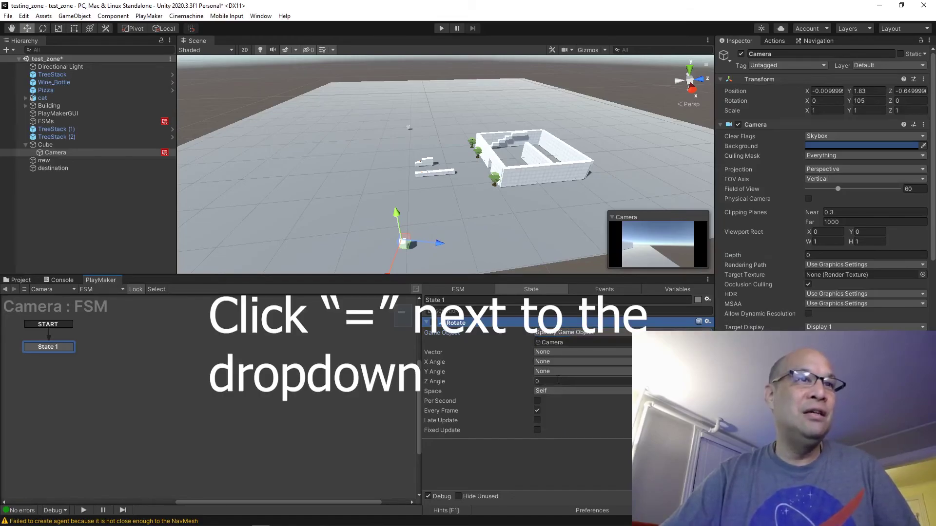
pyautogui.write('45')
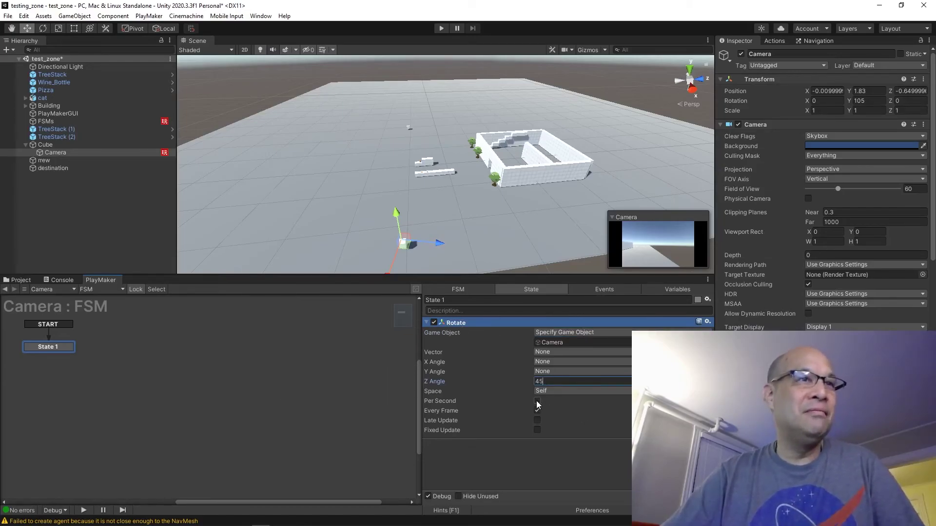
pyautogui.press('Return')
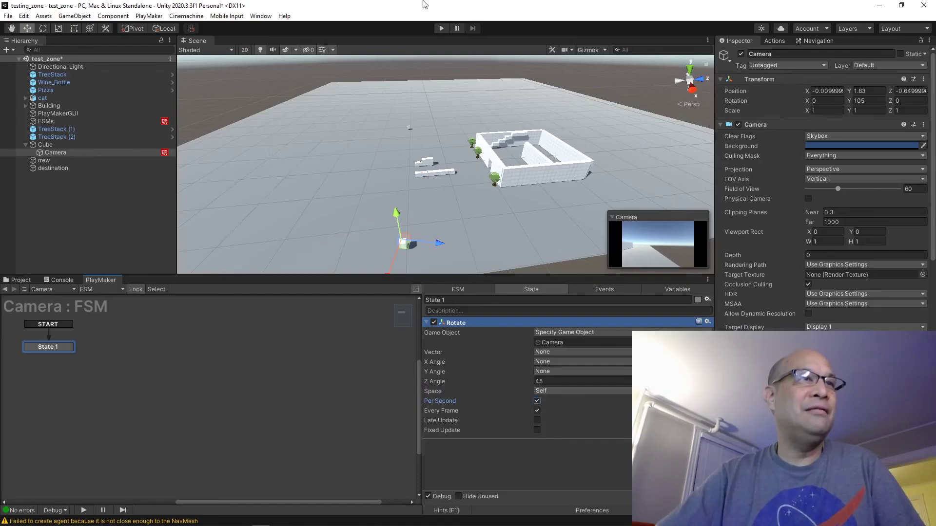
pyautogui.click(442, 28)
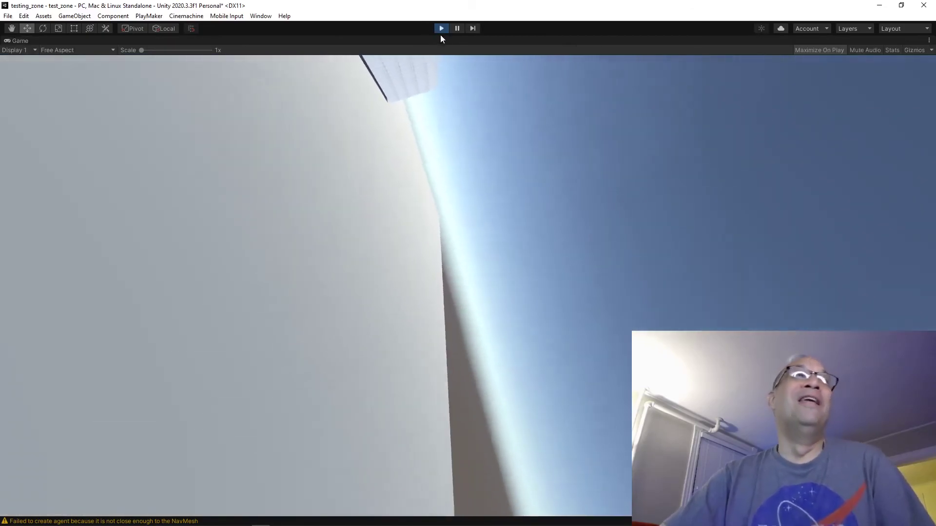
pyautogui.click(440, 28)
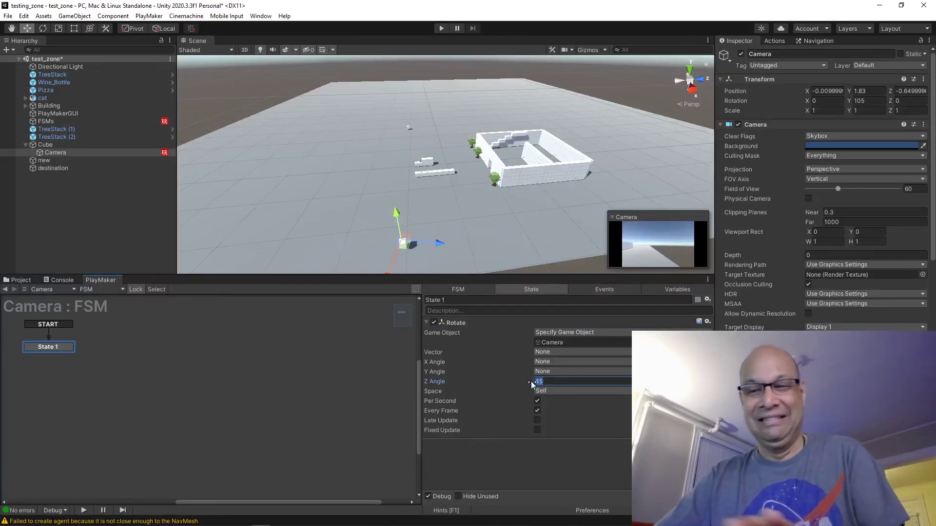
# Step: Clear the Z Angle, set Y Angle to 10, and play the scene once to test
pyautogui.press('BackSpace')
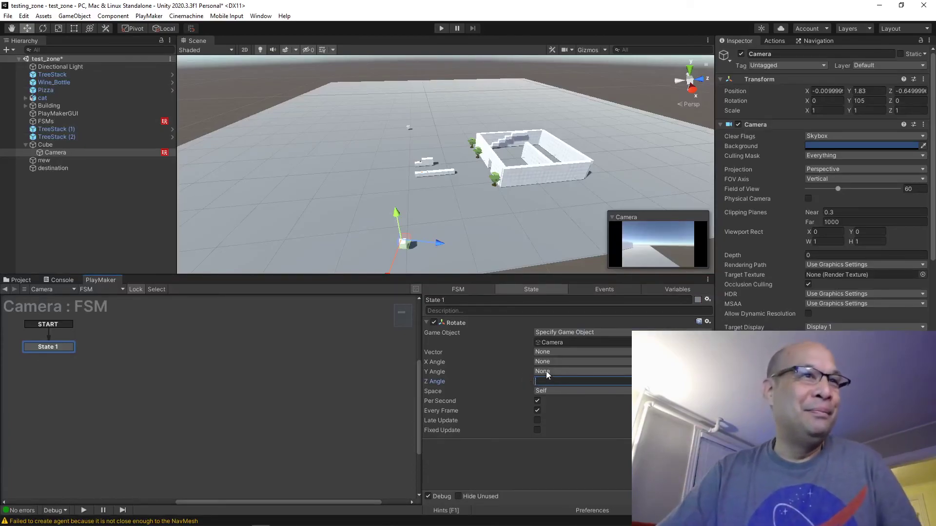
pyautogui.click(548, 379)
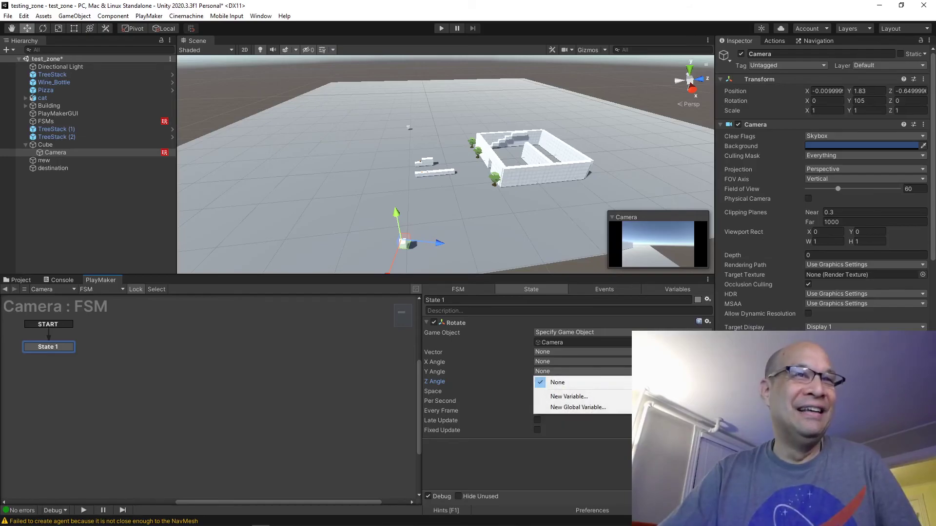
pyautogui.click(558, 382)
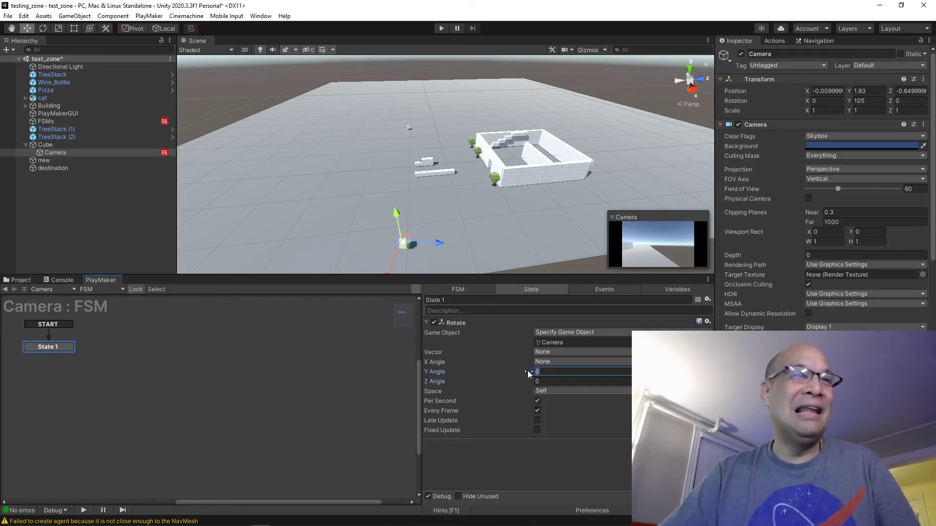
pyautogui.write('10')
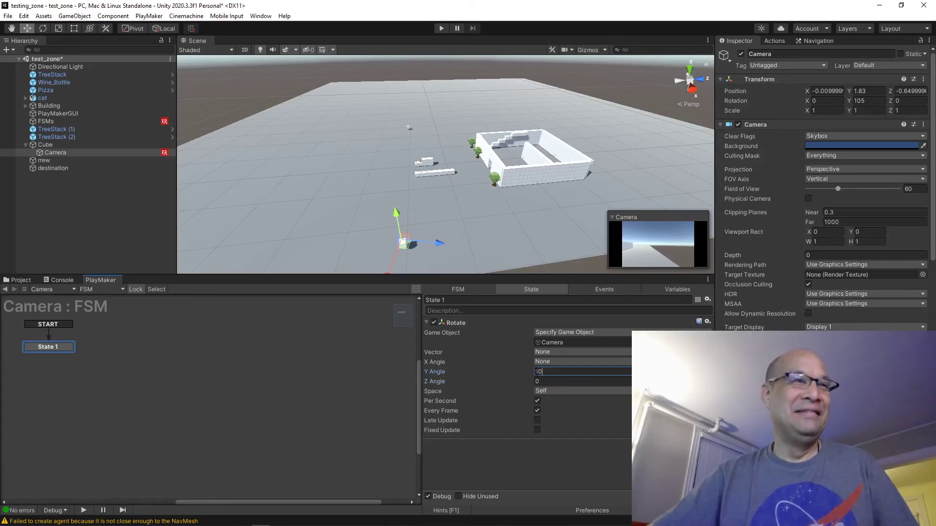
pyautogui.click(593, 477)
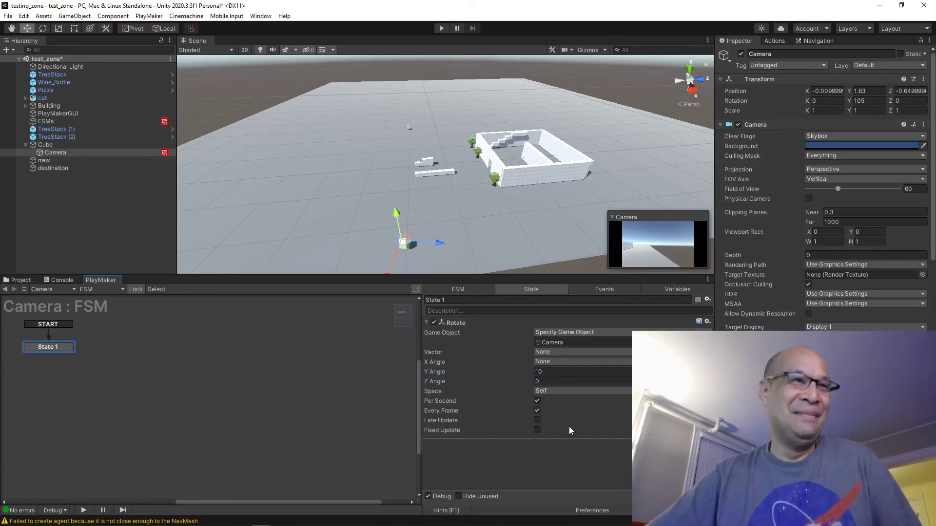
pyautogui.click(441, 29)
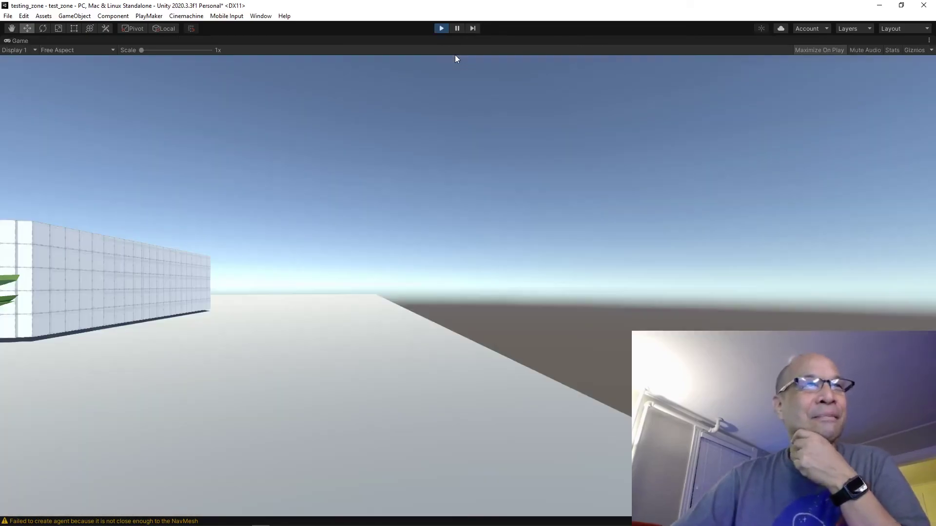
pyautogui.click(442, 28)
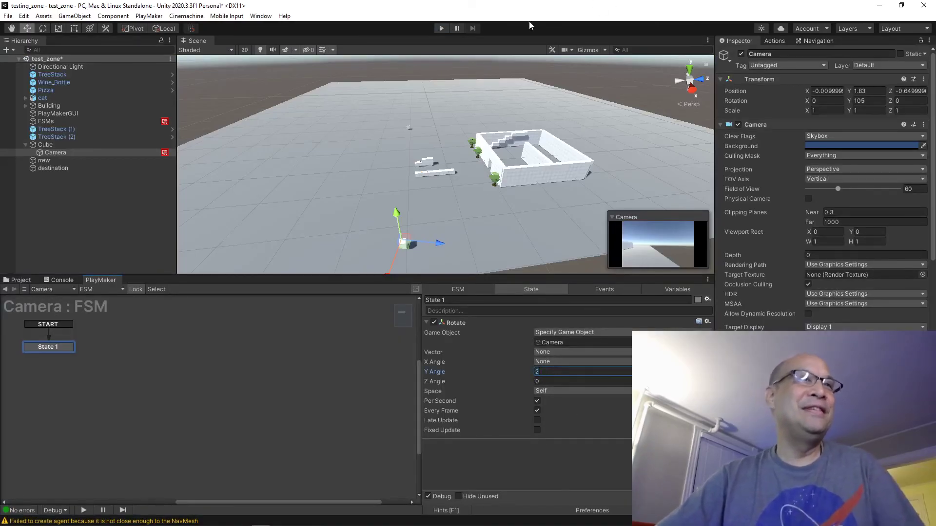
# Step: With Y Angle at 2, play the scene to watch the Camera pan slowly, then stop
pyautogui.click(441, 29)
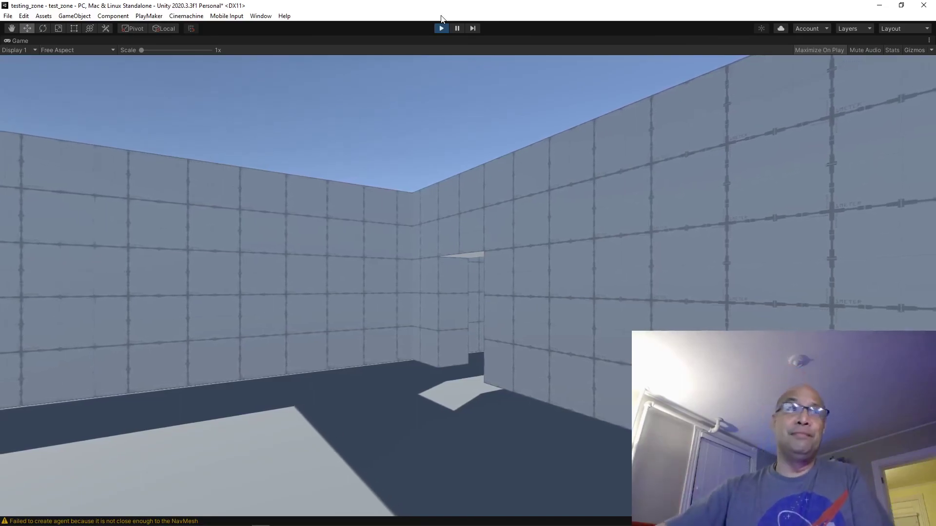
pyautogui.click(439, 30)
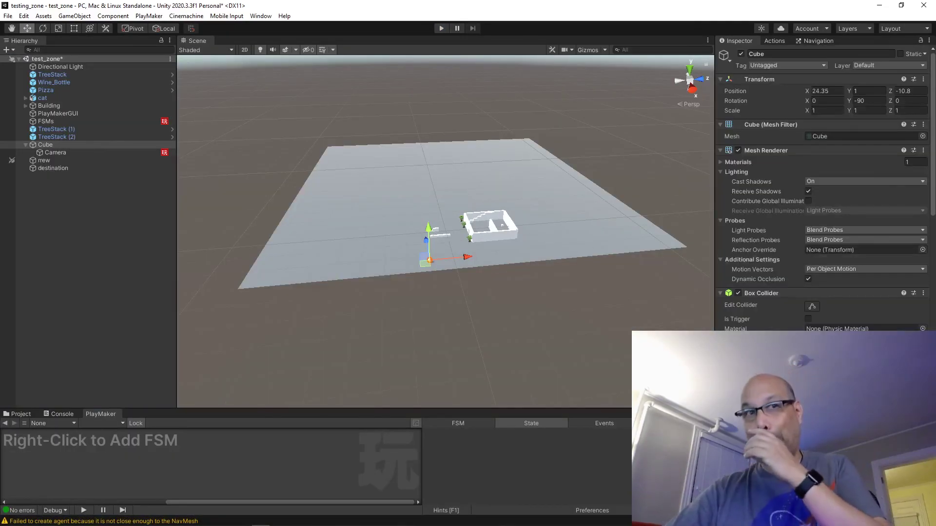
pyautogui.hotkey('alt', 'Tab')
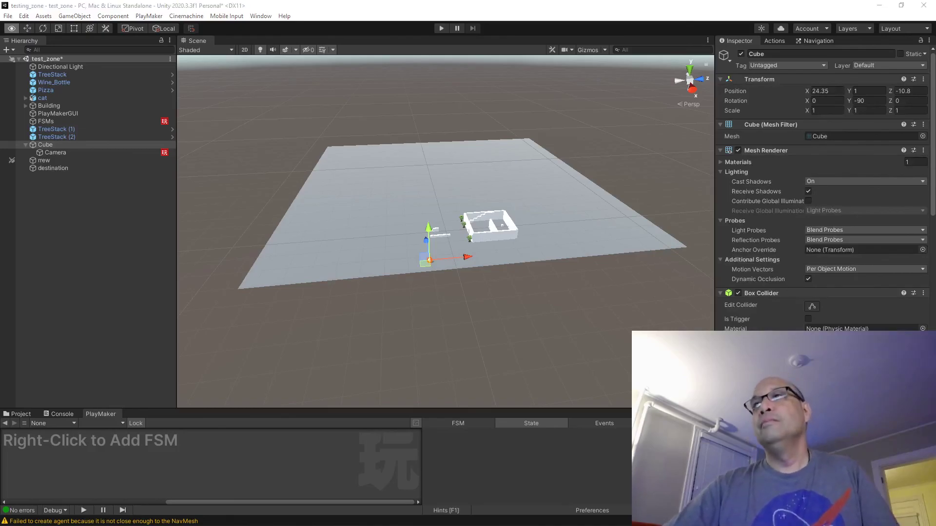